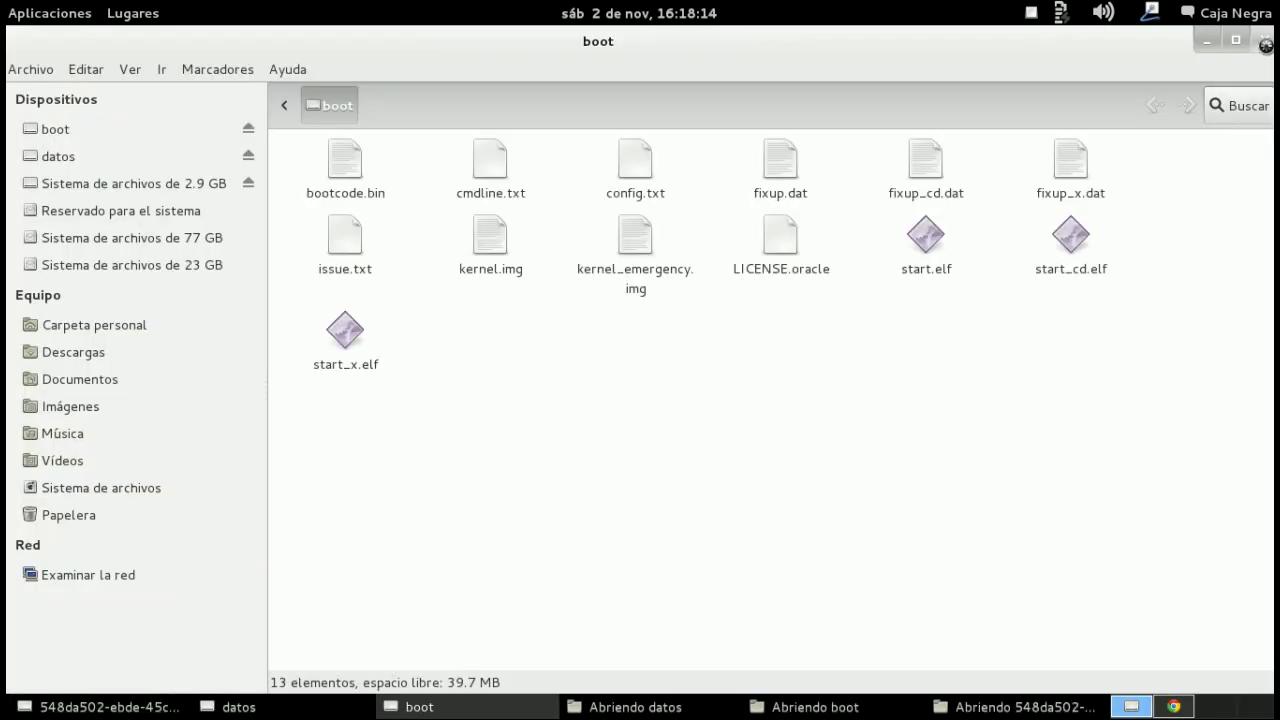
Close the open file manager windows for the memory card's boot, datos and 2.9 GB volumes.
left_click(1265, 44)
left_click(1265, 44)
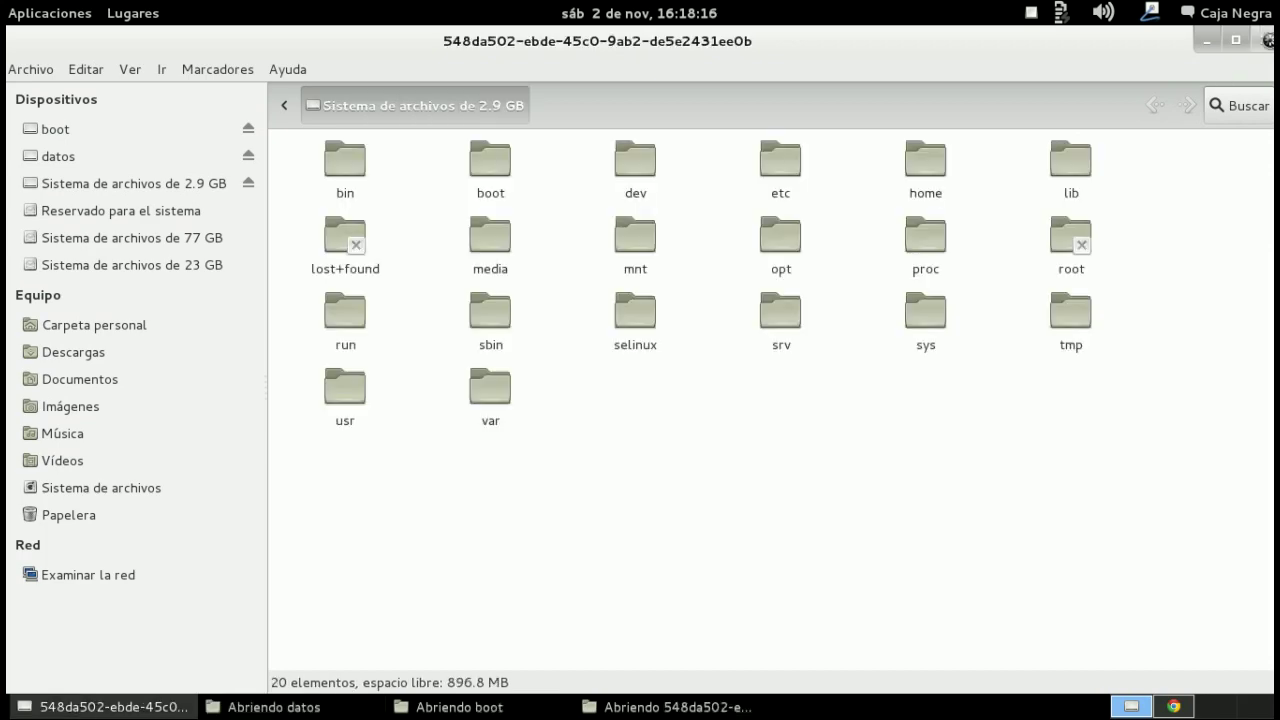
left_click(1265, 44)
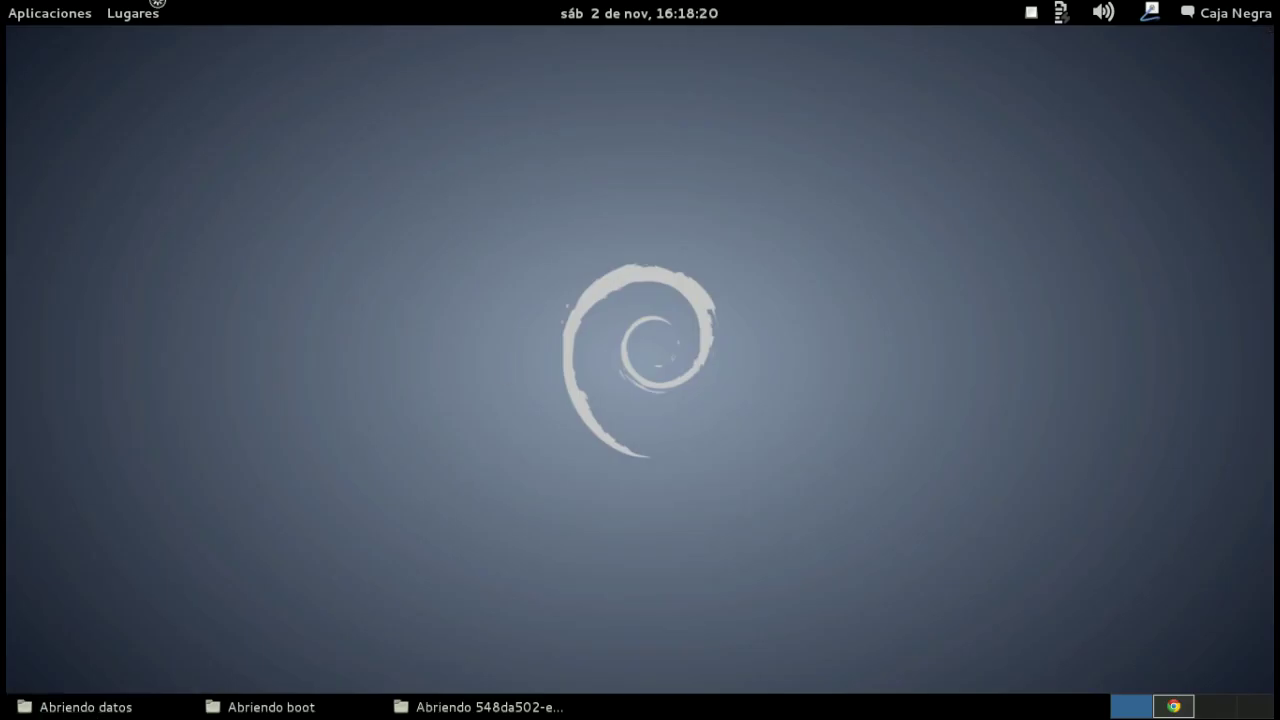
Launch the GParted partition editor and authenticate with the root password.
left_click(143, 9)
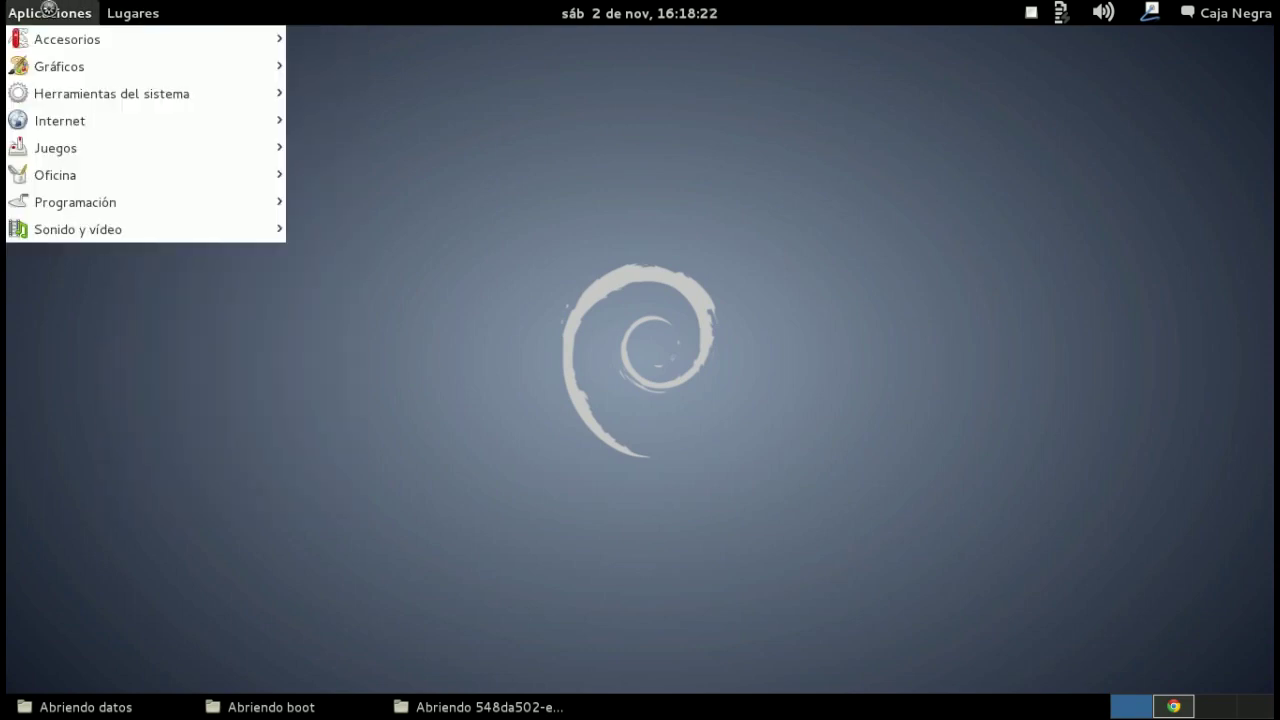
mouse_move(55, 14)
mouse_move(60, 40)
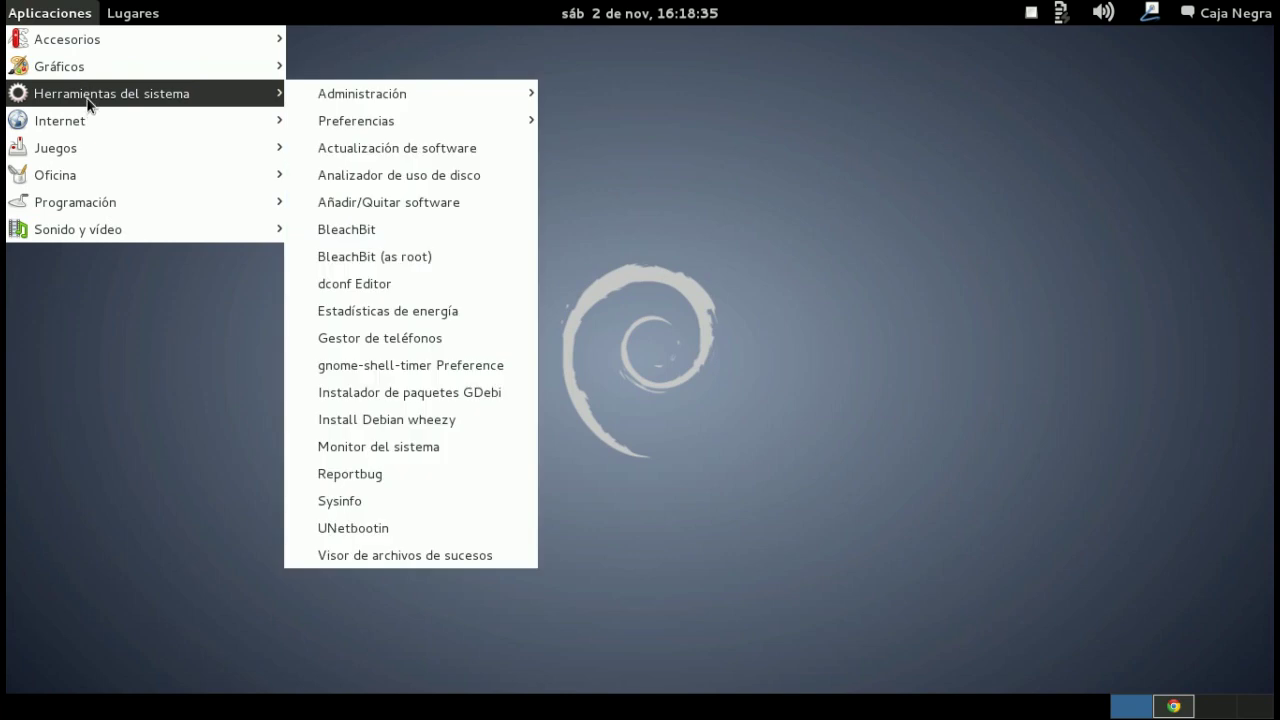
mouse_move(97, 100)
mouse_move(450, 103)
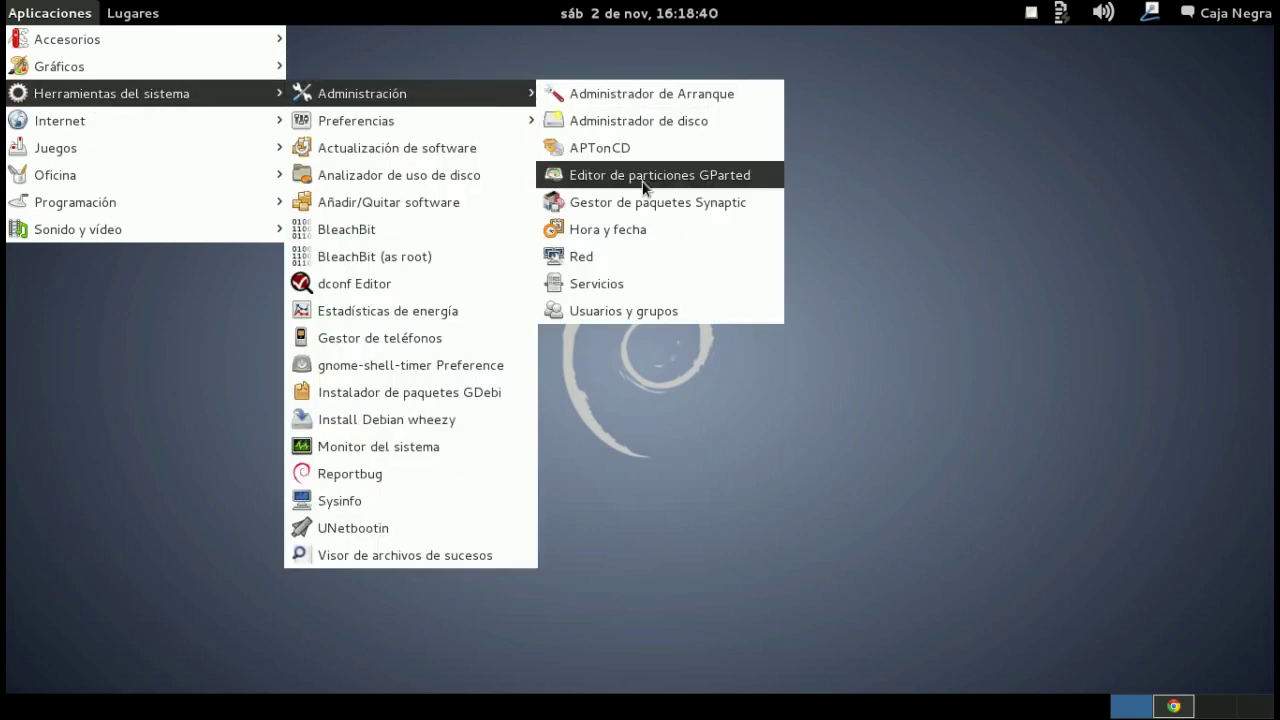
left_click(700, 182)
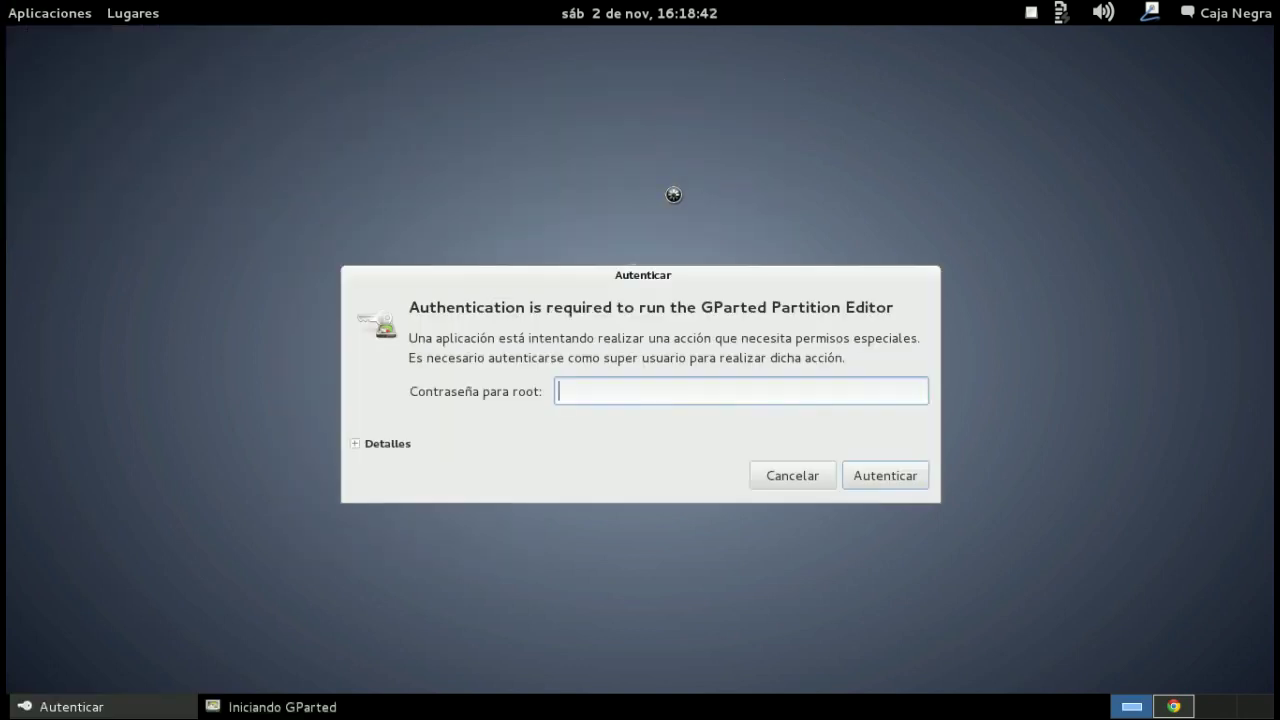
type("••••••••")
key("Return")
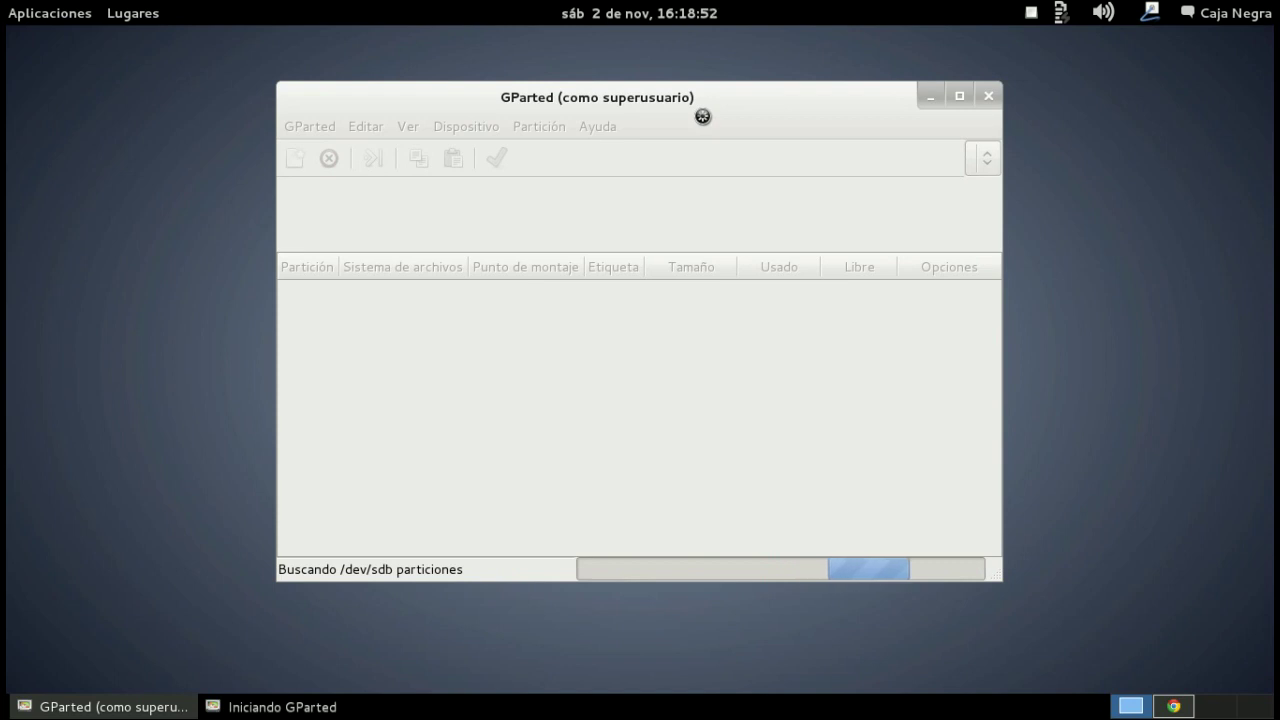
Maximize the GParted window and switch to the 7.40 GiB device /dev/sdb.
left_click(959, 95)
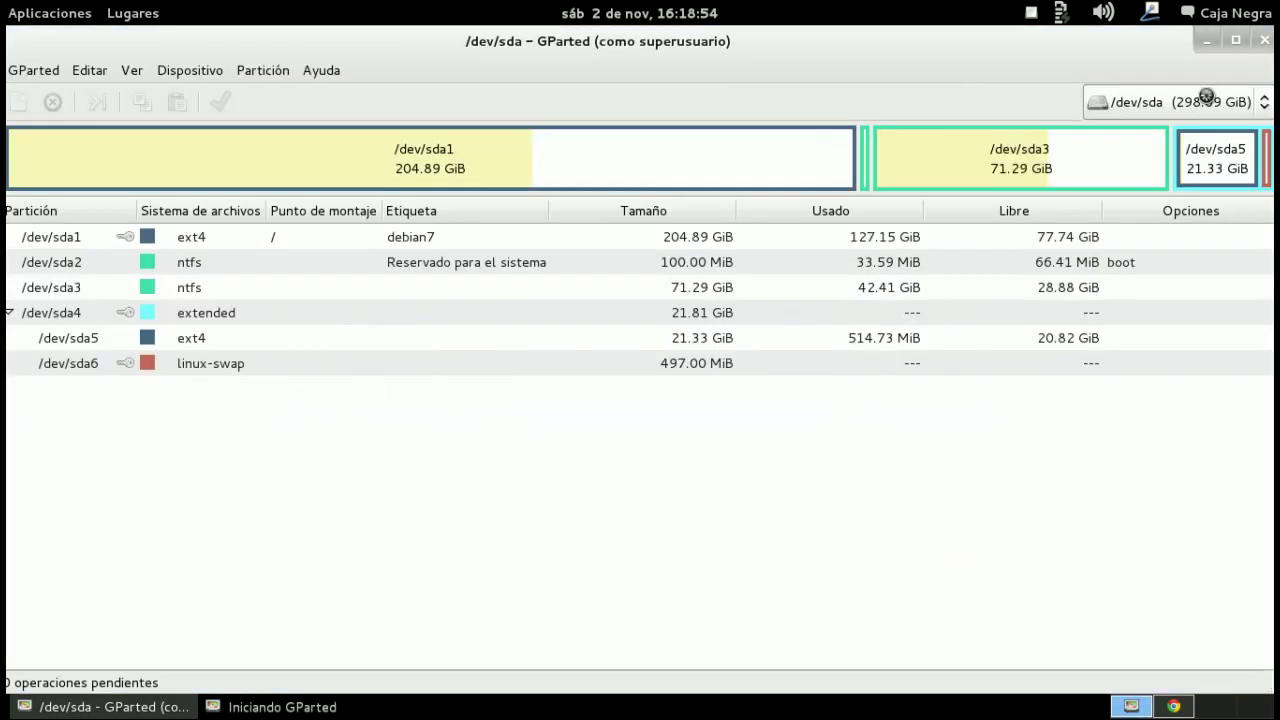
left_click(1122, 101)
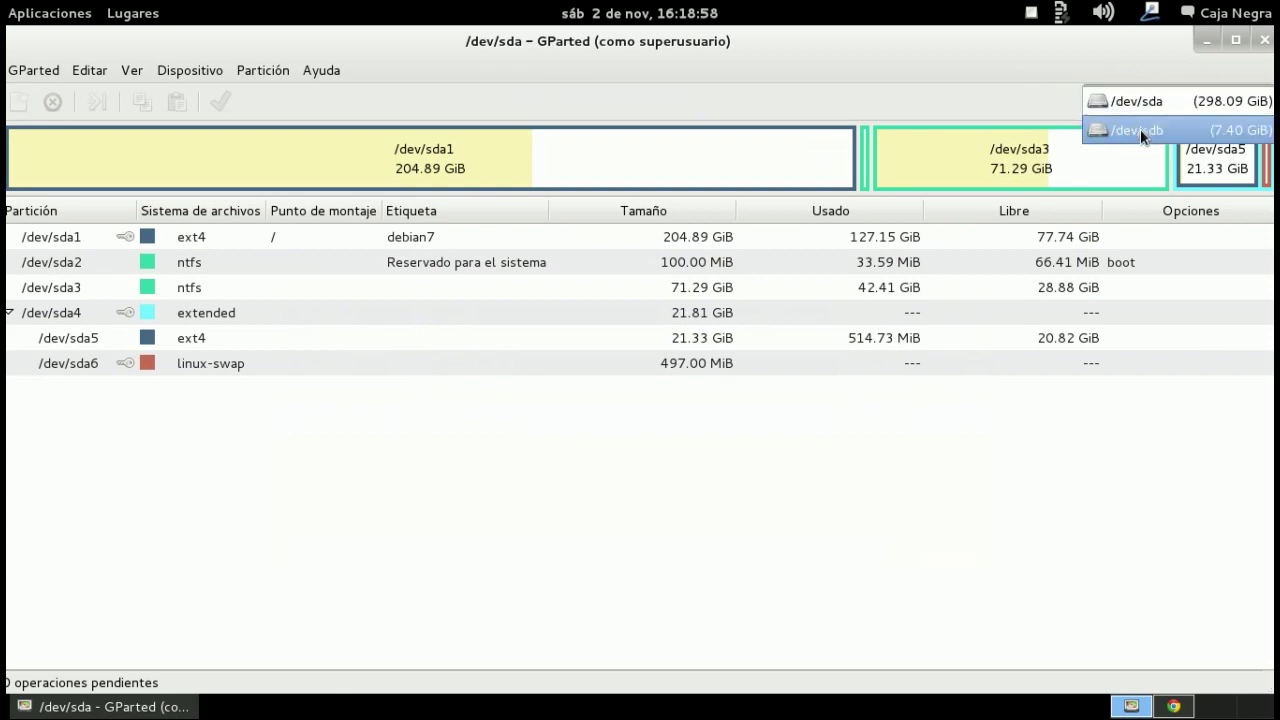
left_click(1194, 130)
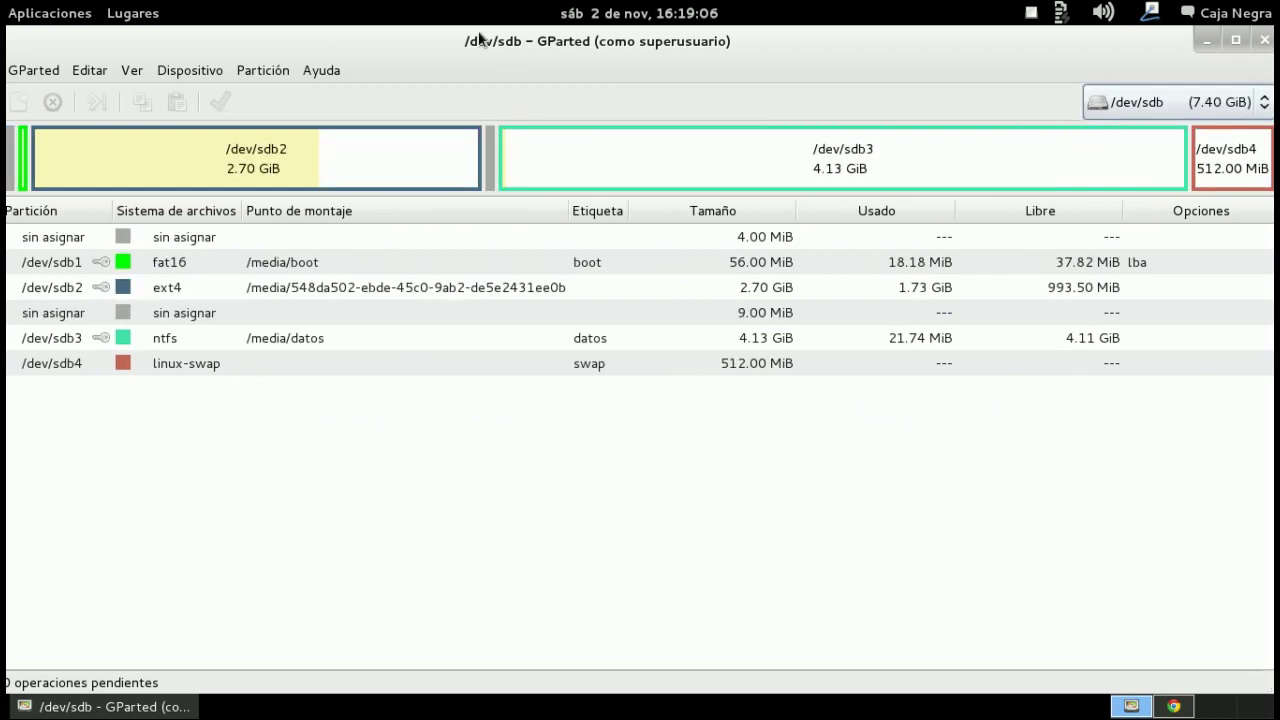
left_click(225, 241)
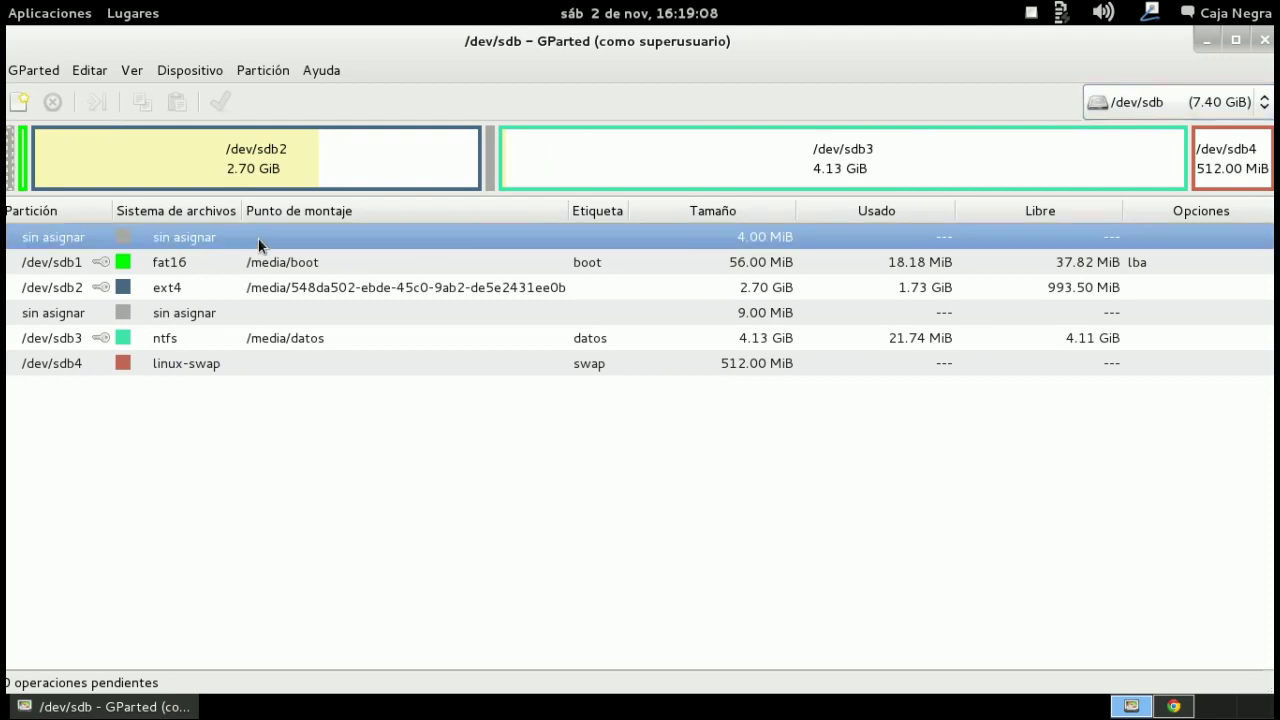
right_click(415, 243)
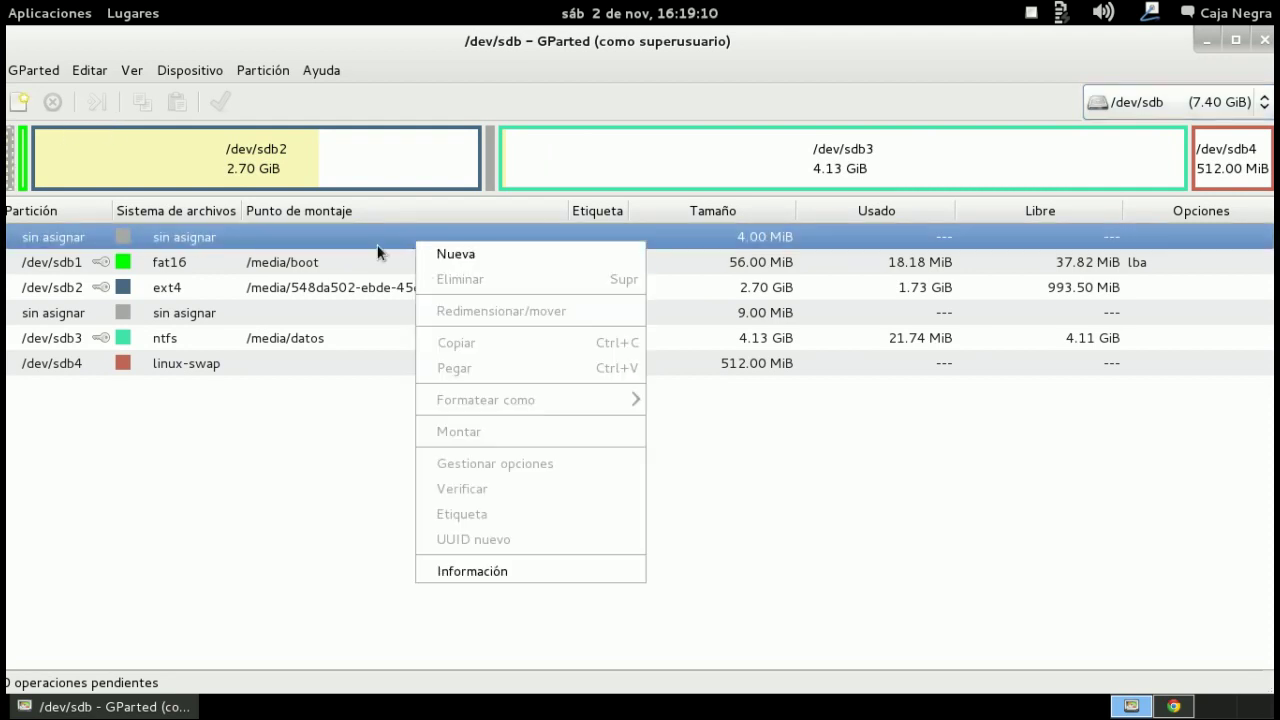
left_click(365, 240)
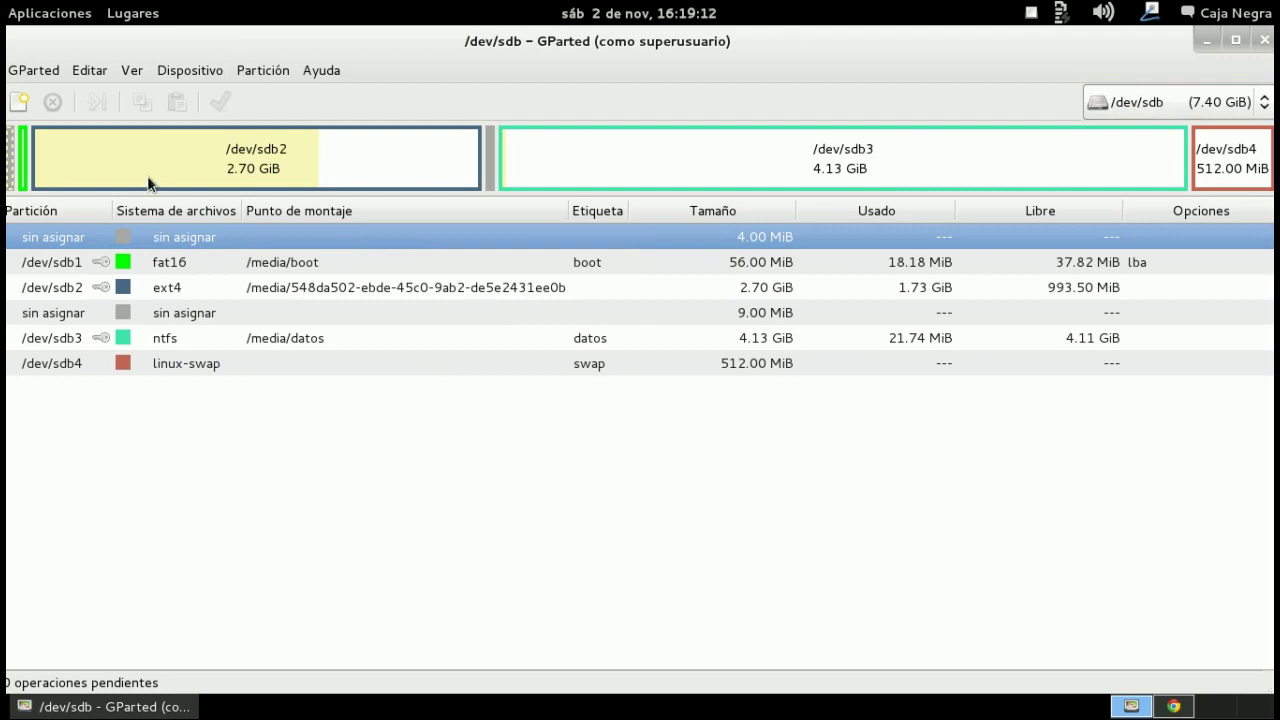
right_click(253, 248)
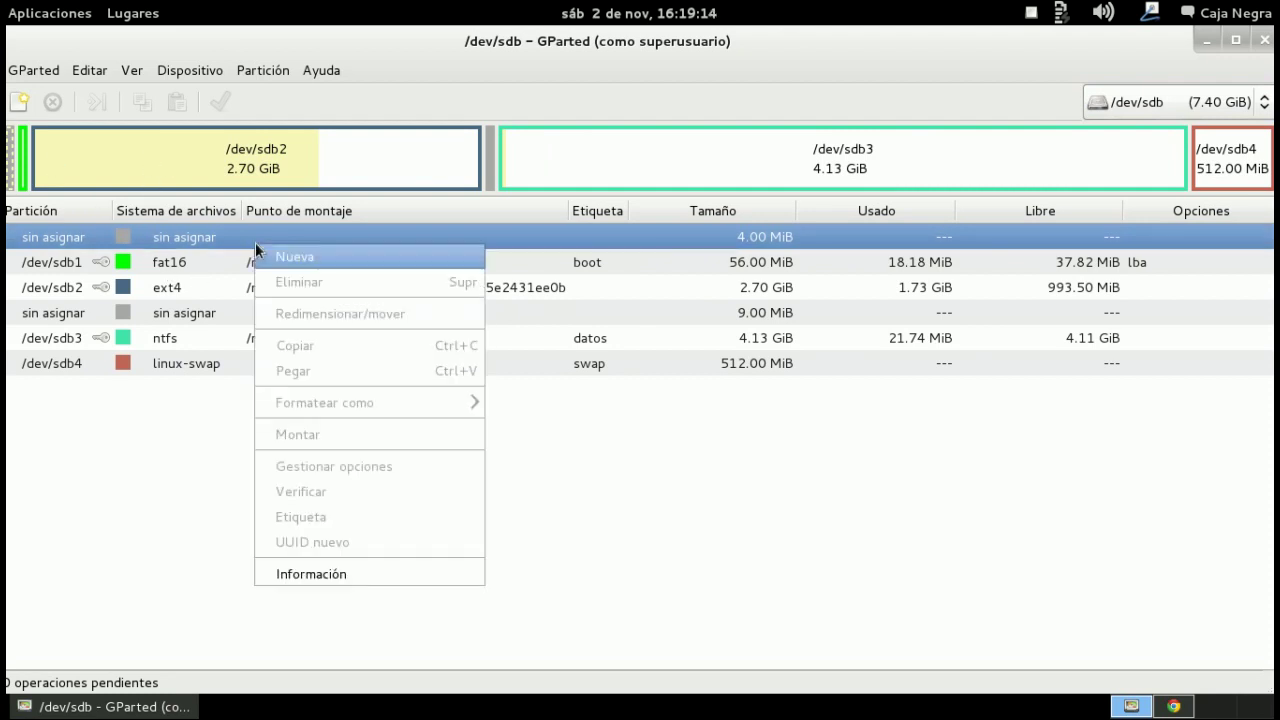
Unmount the fat16 partition /dev/sdb1, the ext4 partition /dev/sdb2 and the ntfs partition /dev/sdb3.
right_click(209, 262)
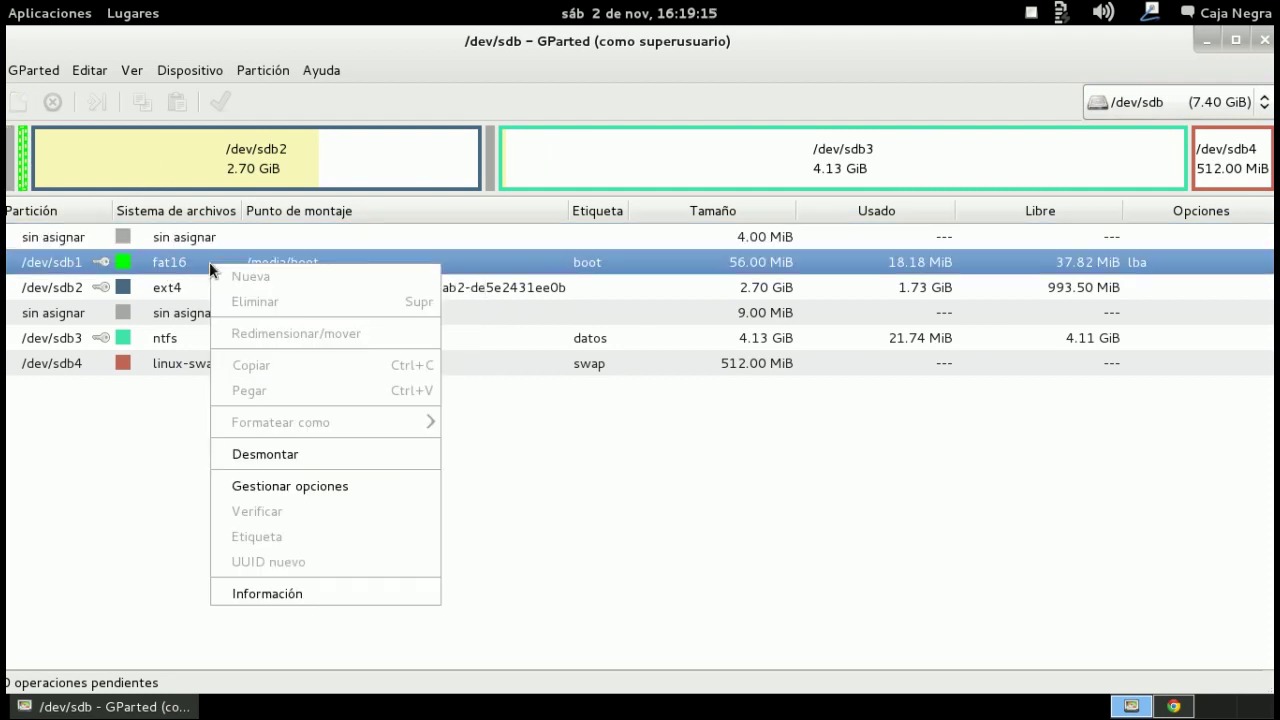
left_click(268, 462)
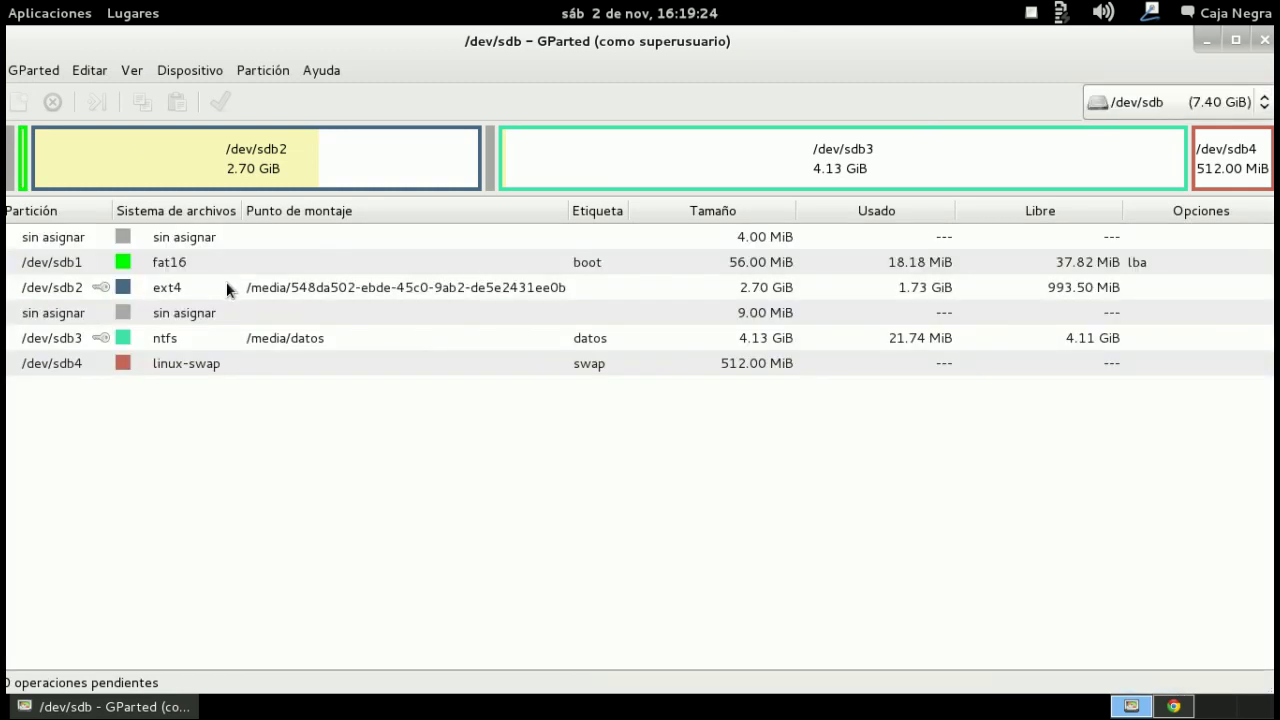
right_click(228, 284)
left_click(267, 473)
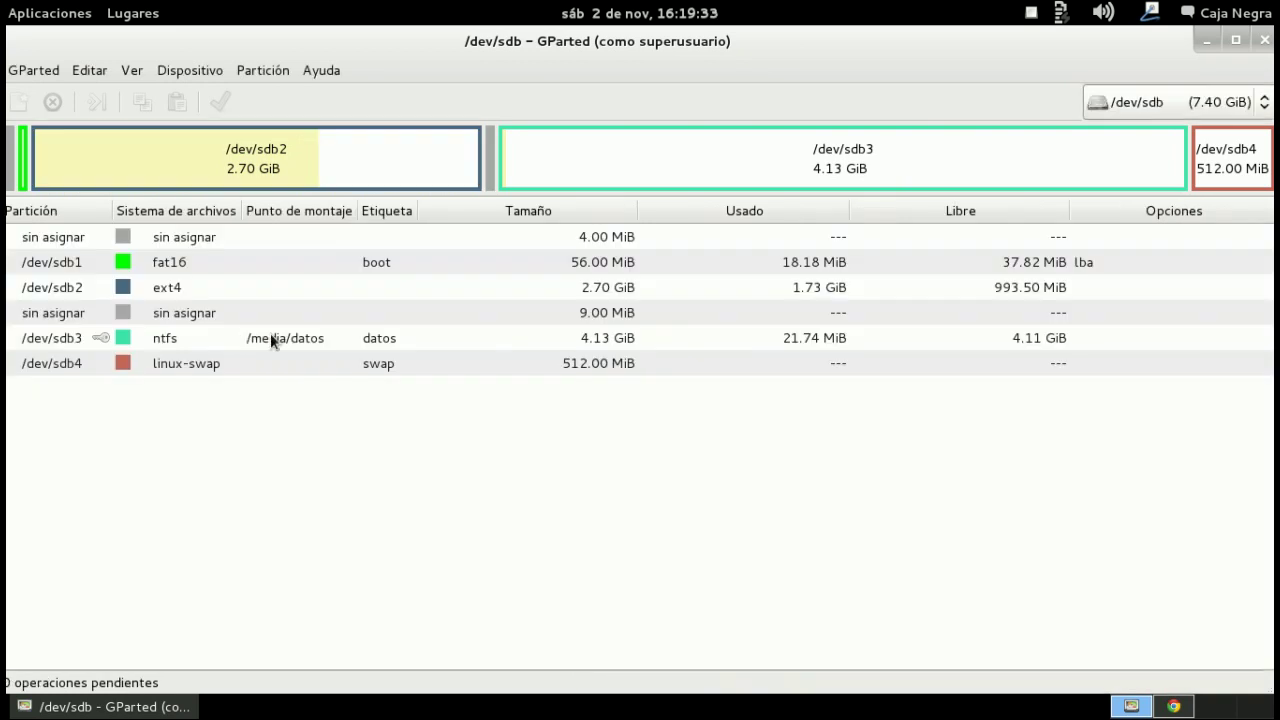
right_click(272, 336)
left_click(313, 527)
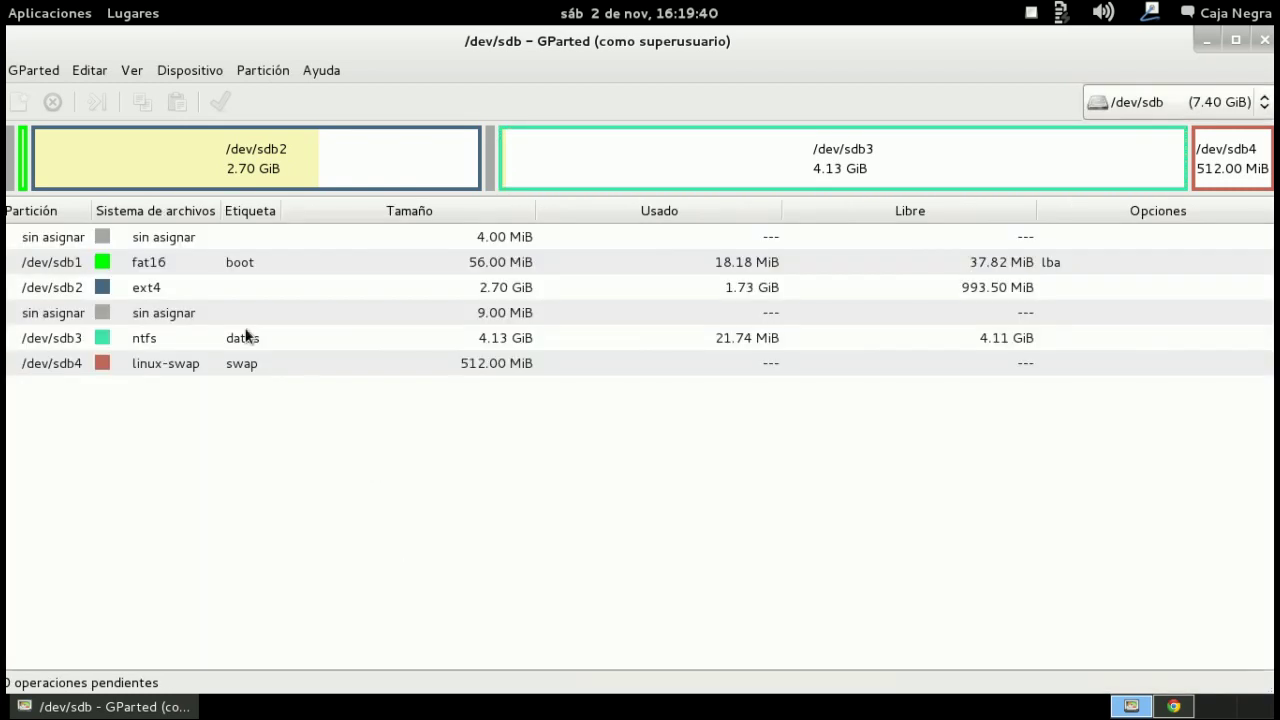
Queue the deletion of all four partitions on the card, /dev/sdb1 through /dev/sdb4.
right_click(220, 261)
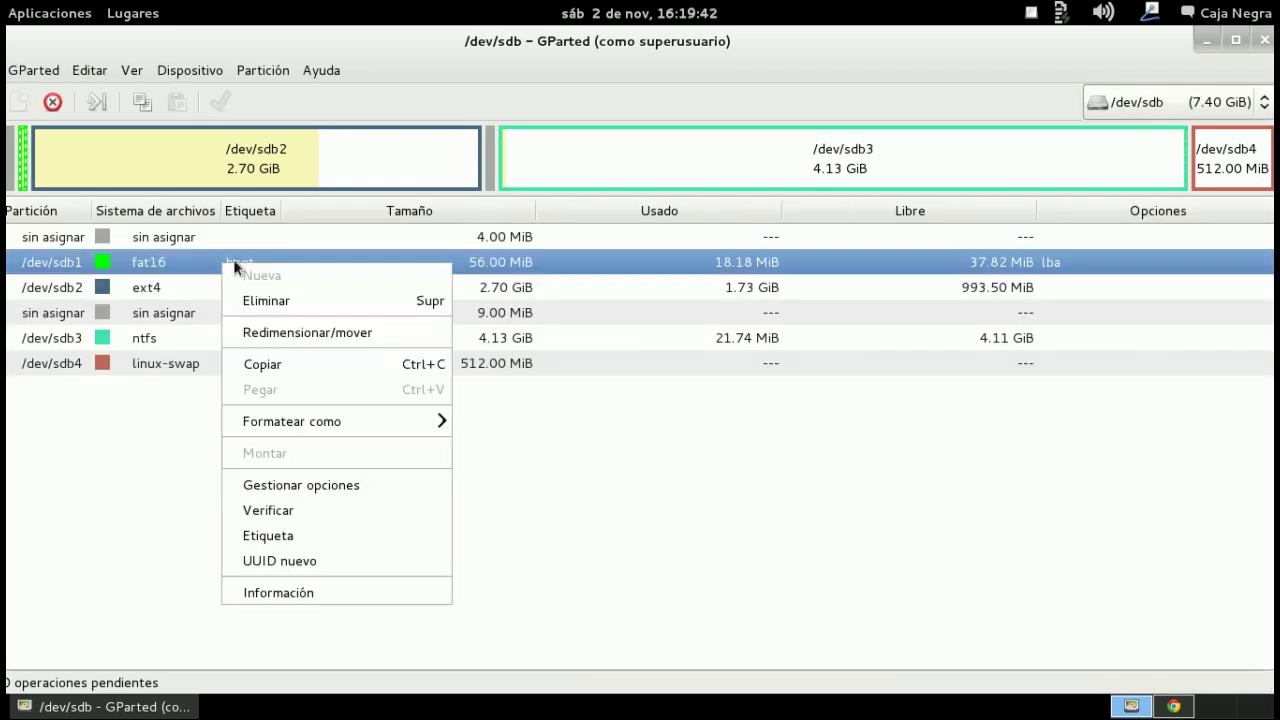
left_click(263, 296)
right_click(241, 264)
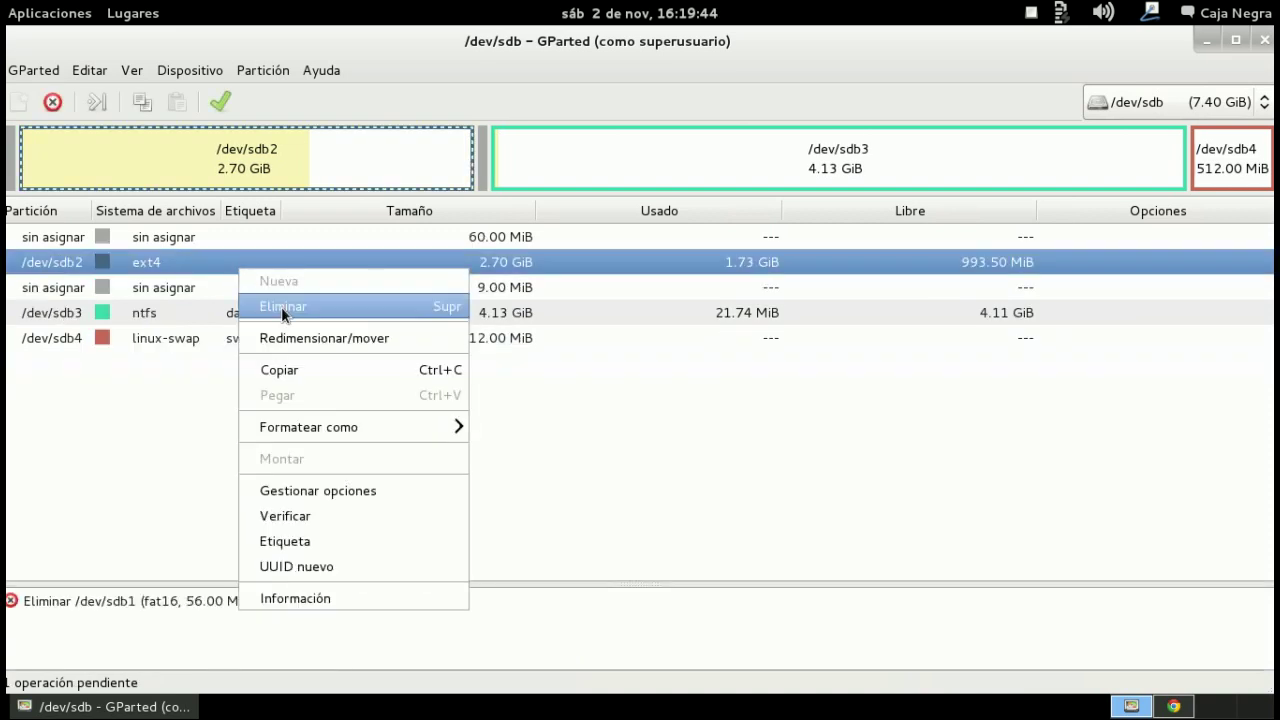
left_click(281, 307)
right_click(258, 266)
left_click(280, 307)
right_click(262, 274)
left_click(282, 308)
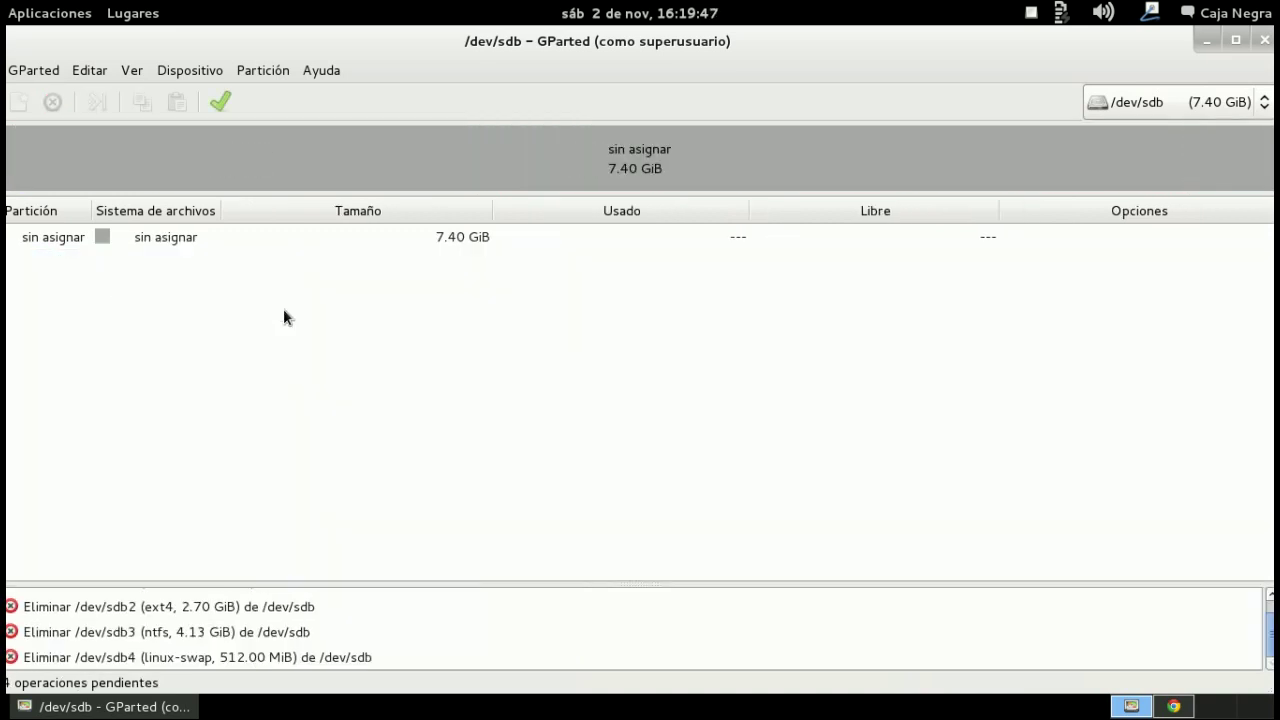
Apply the pending partition deletions on /dev/sdb, expand the operation details, and close GParted.
left_click(222, 102)
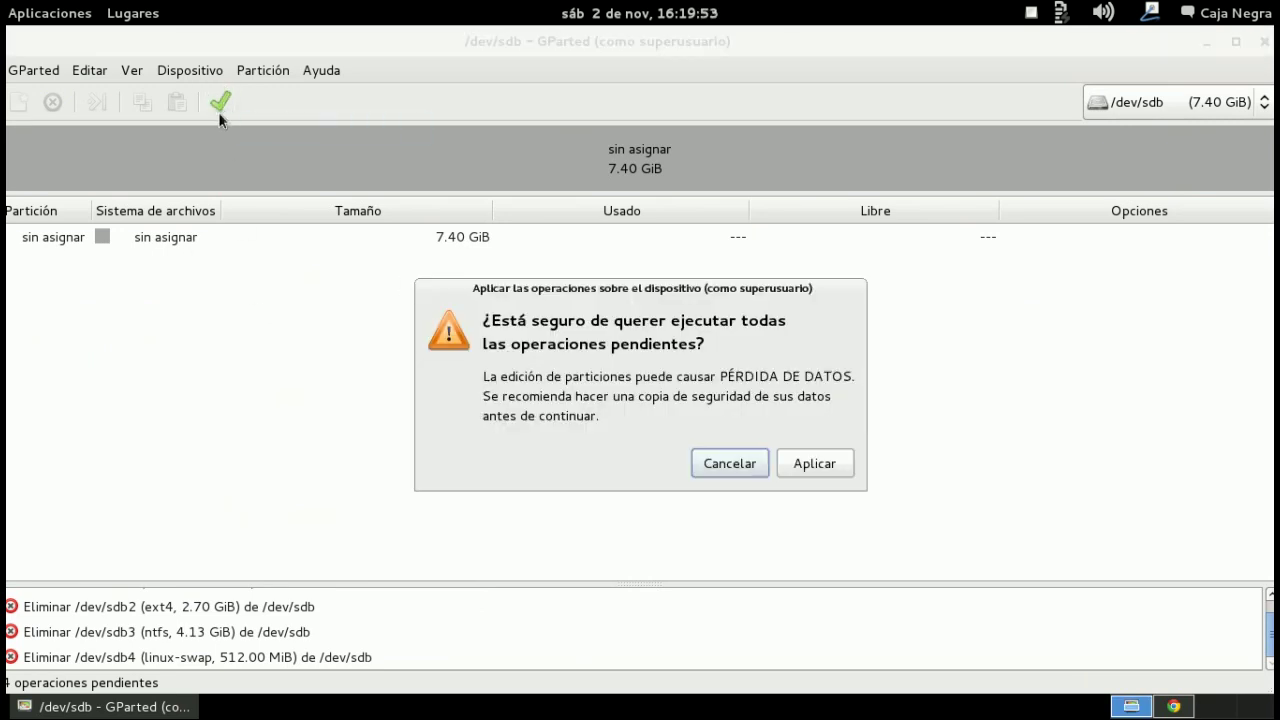
left_click(814, 463)
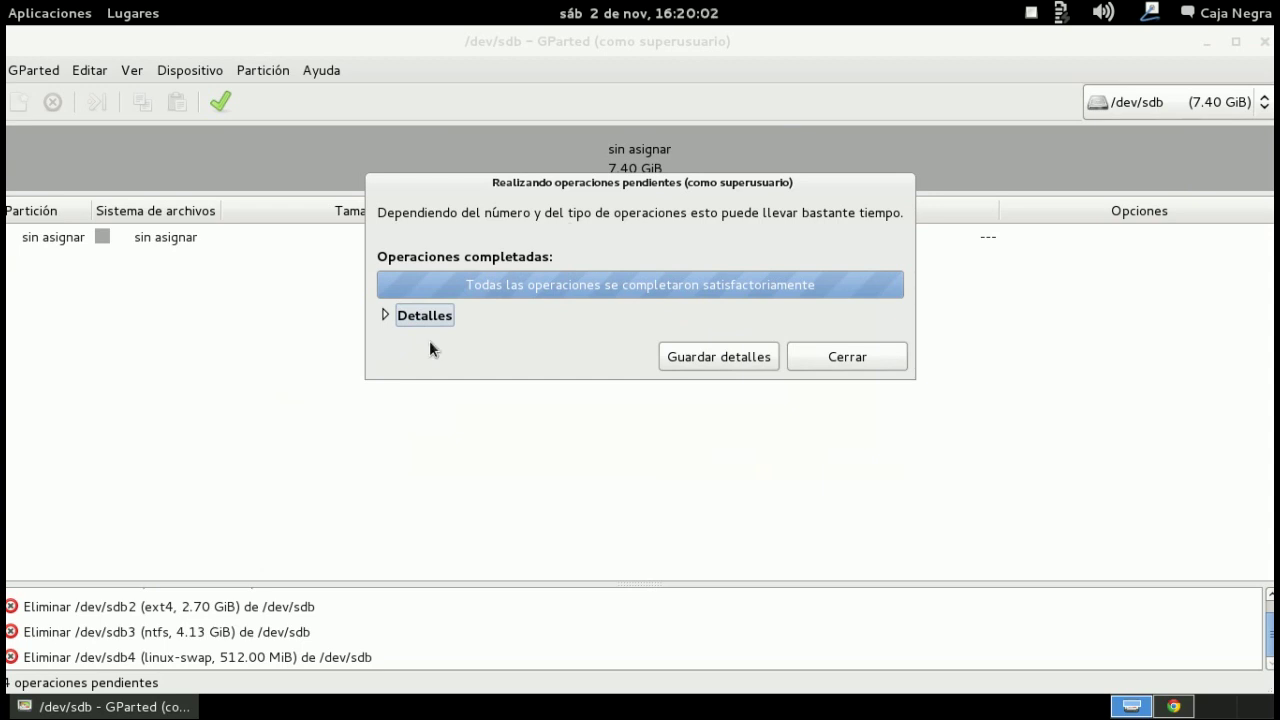
left_click(386, 314)
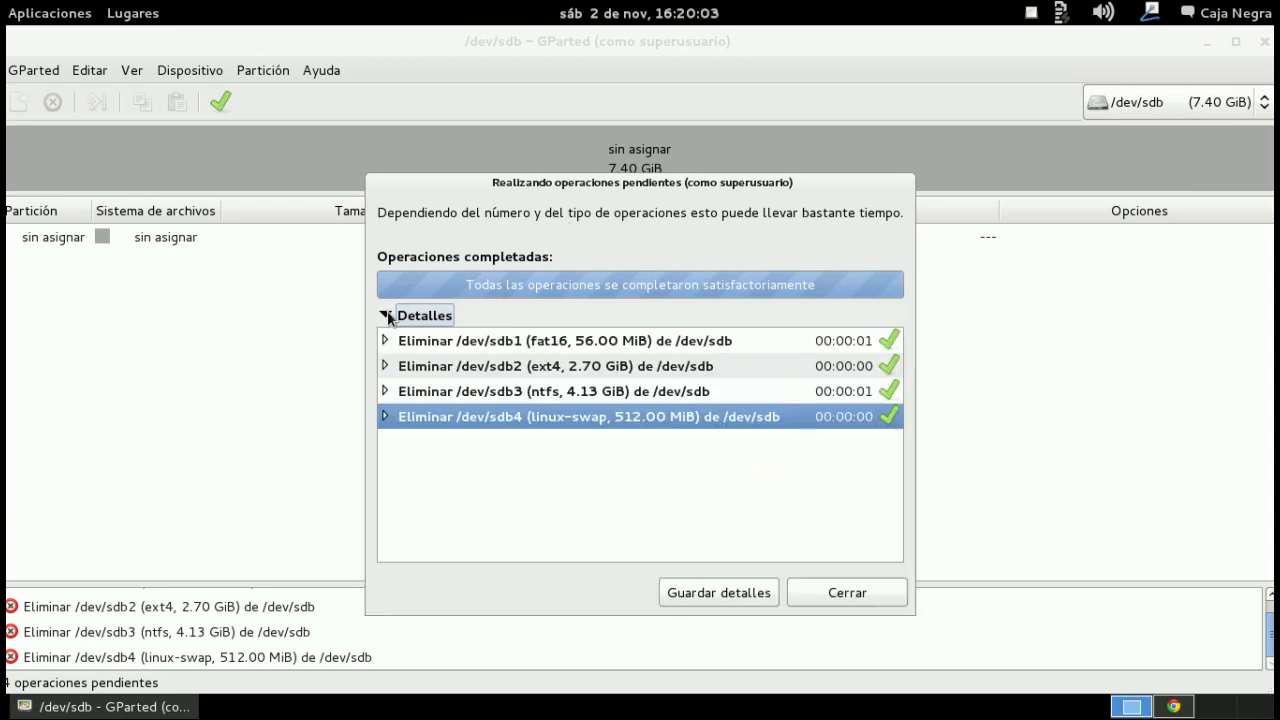
left_click(849, 592)
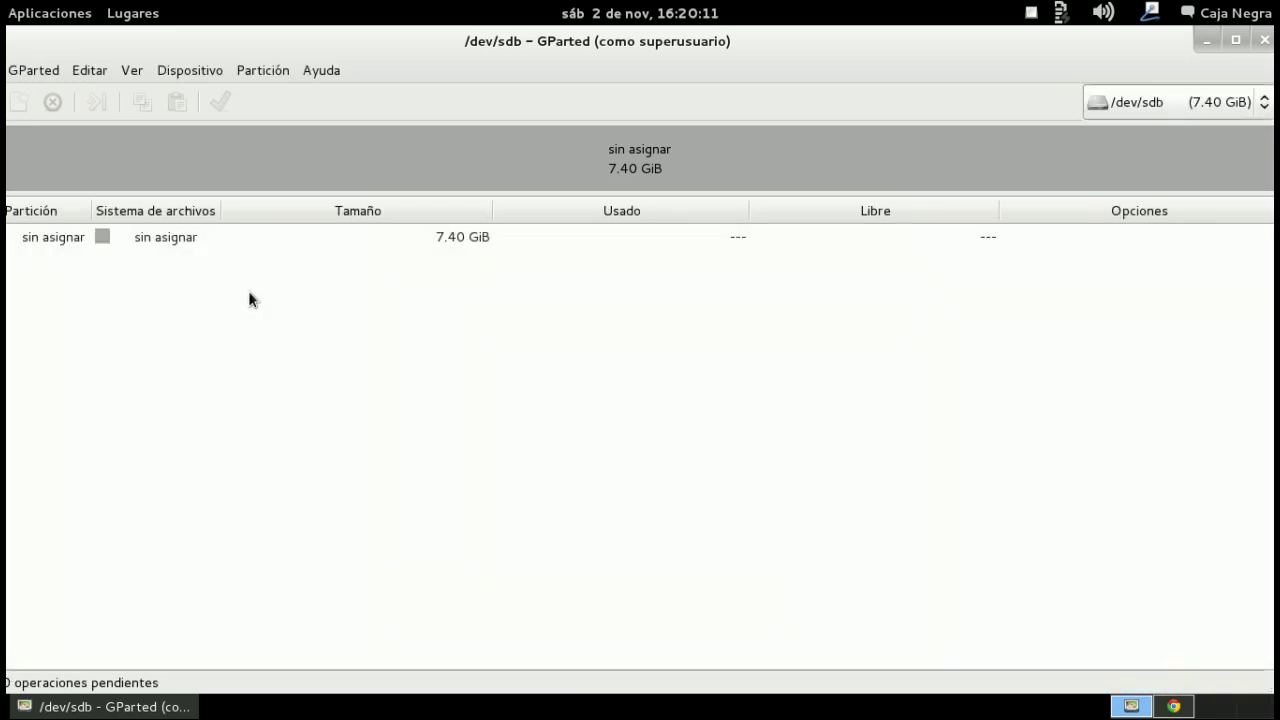
left_click(174, 240)
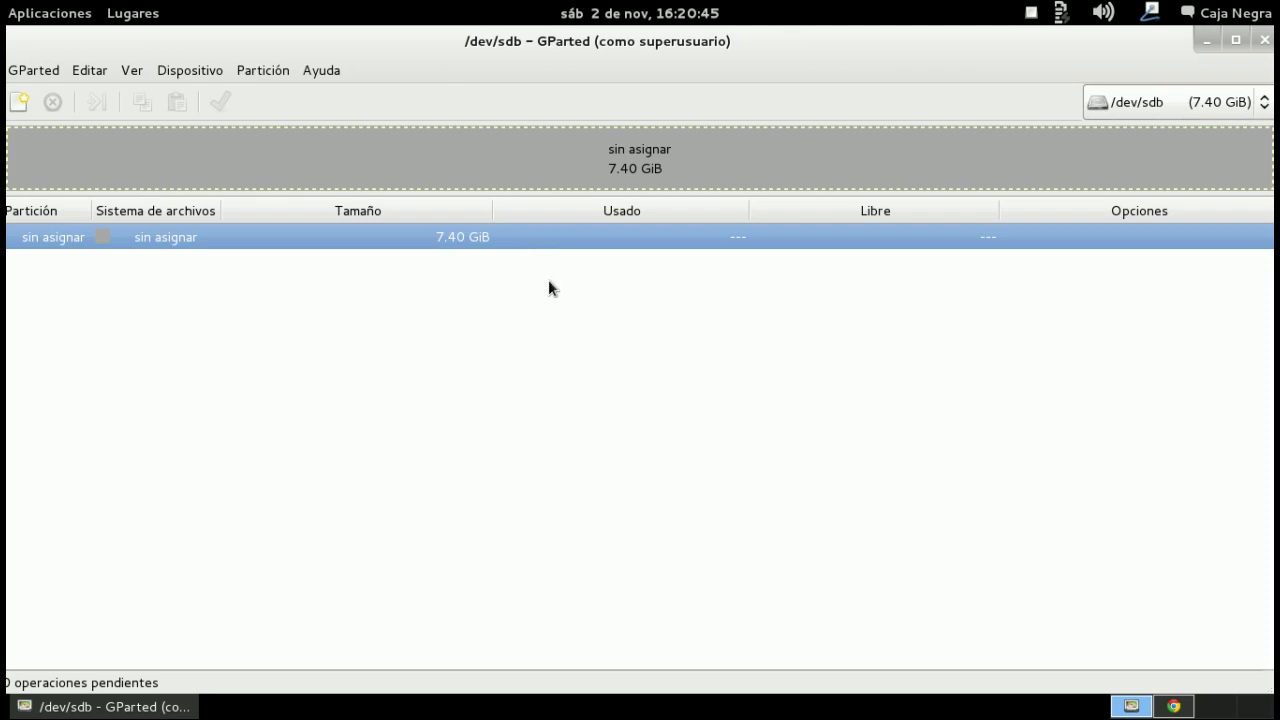
left_click(1265, 44)
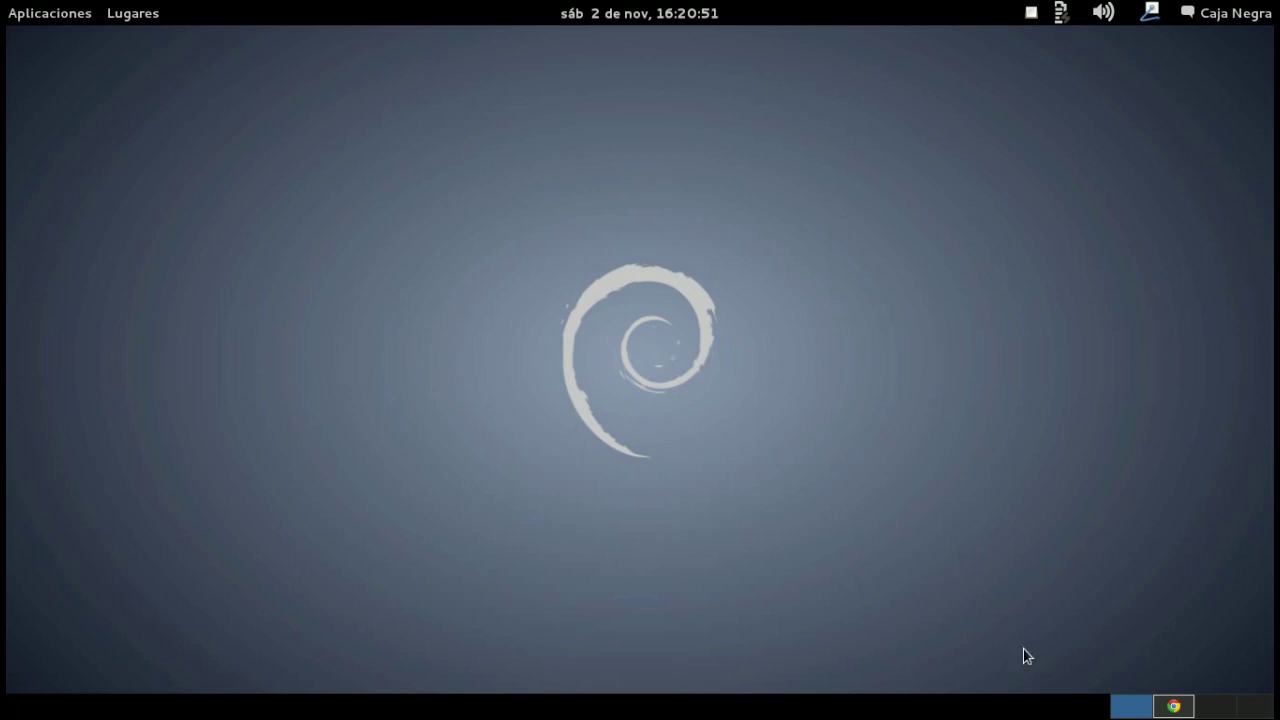
Switch to the Raspbian installation tutorial in Chrome and select the command fdisk -l /dev/sdc.
left_click(1176, 707)
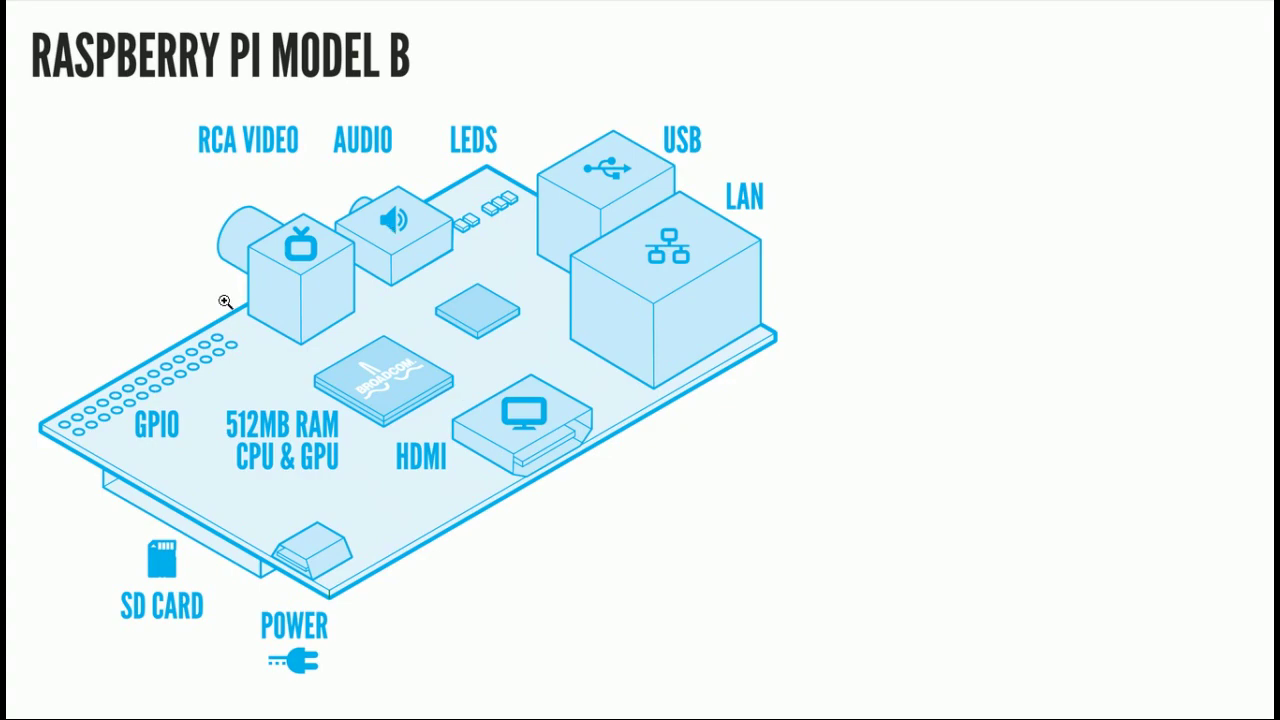
key("alt+Left")
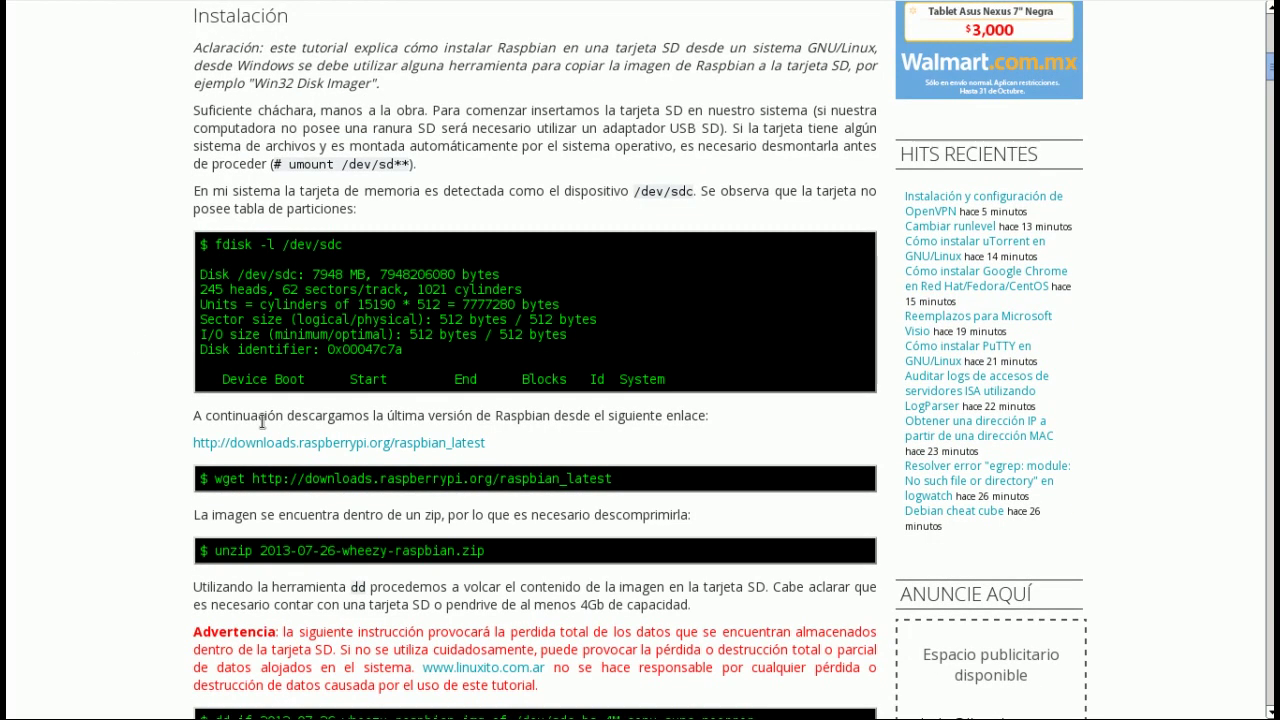
left_click_drag(342, 246, 218, 245)
Launch gnome-terminal through the run-application dialog and maximize its window in the first workspace.
key("alt+F2")
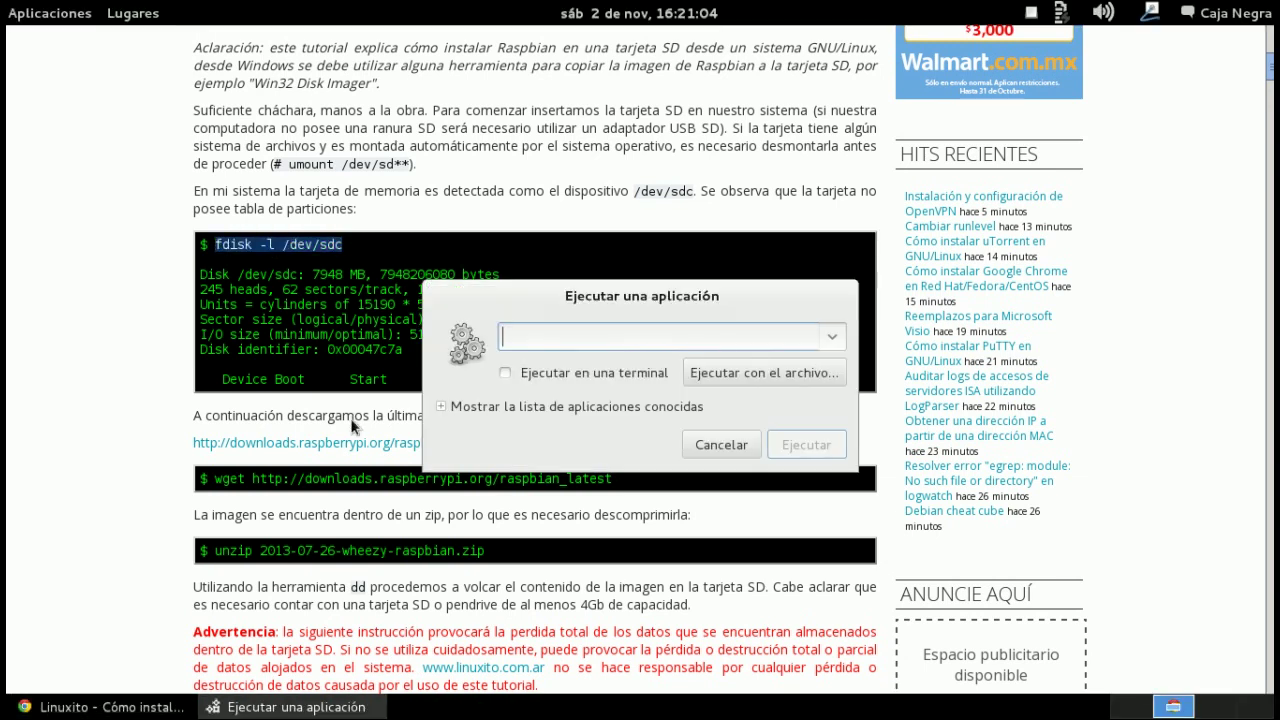
type("gnome-ter")
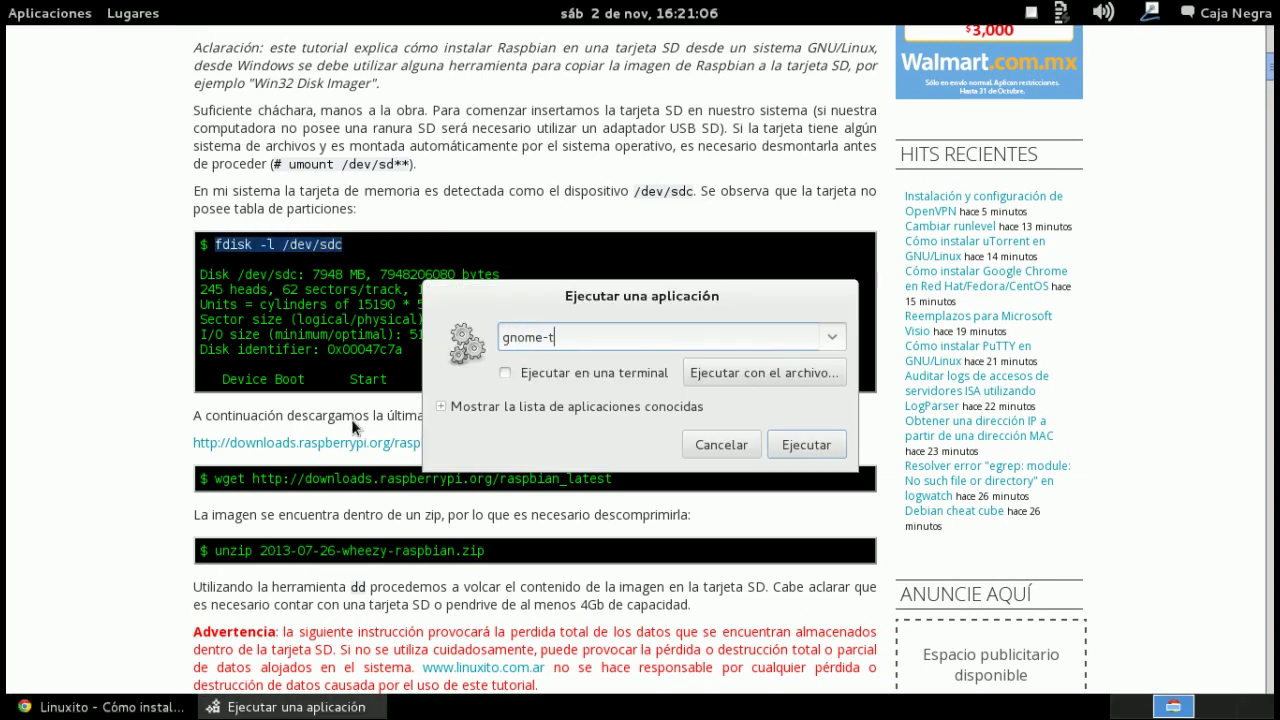
key("Return")
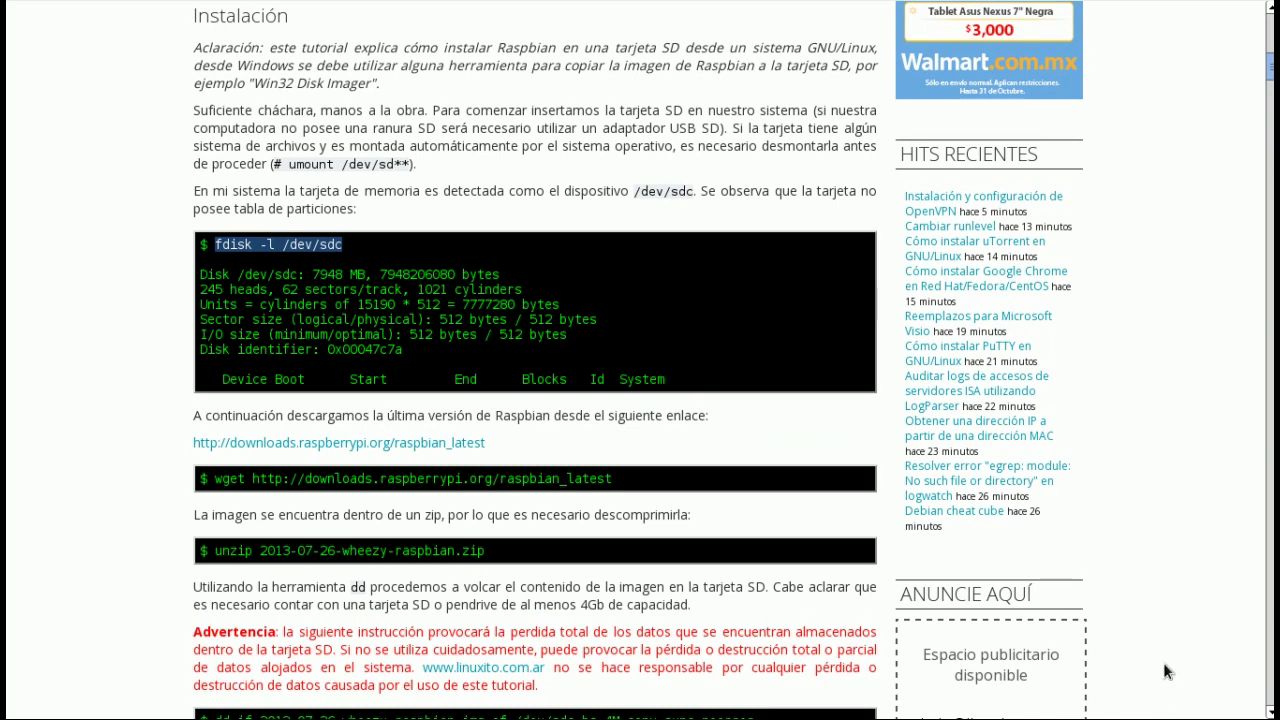
key("ctrl+alt+Left")
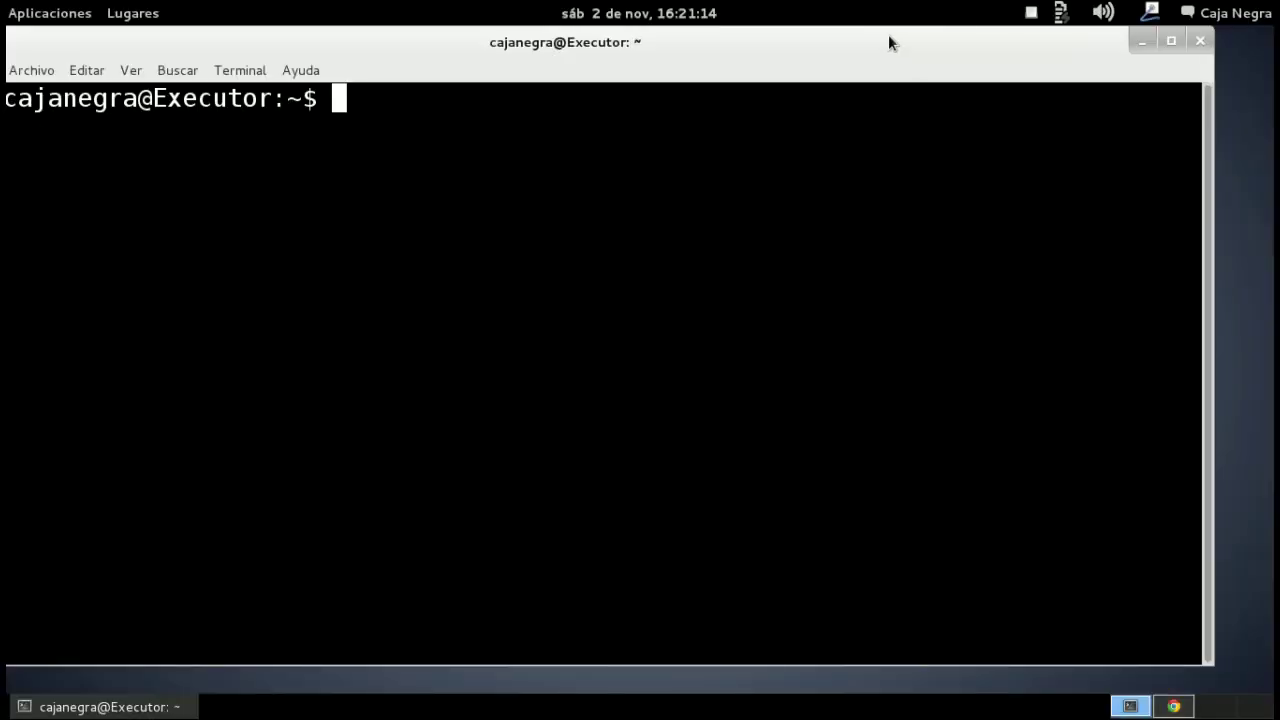
double_click(889, 38)
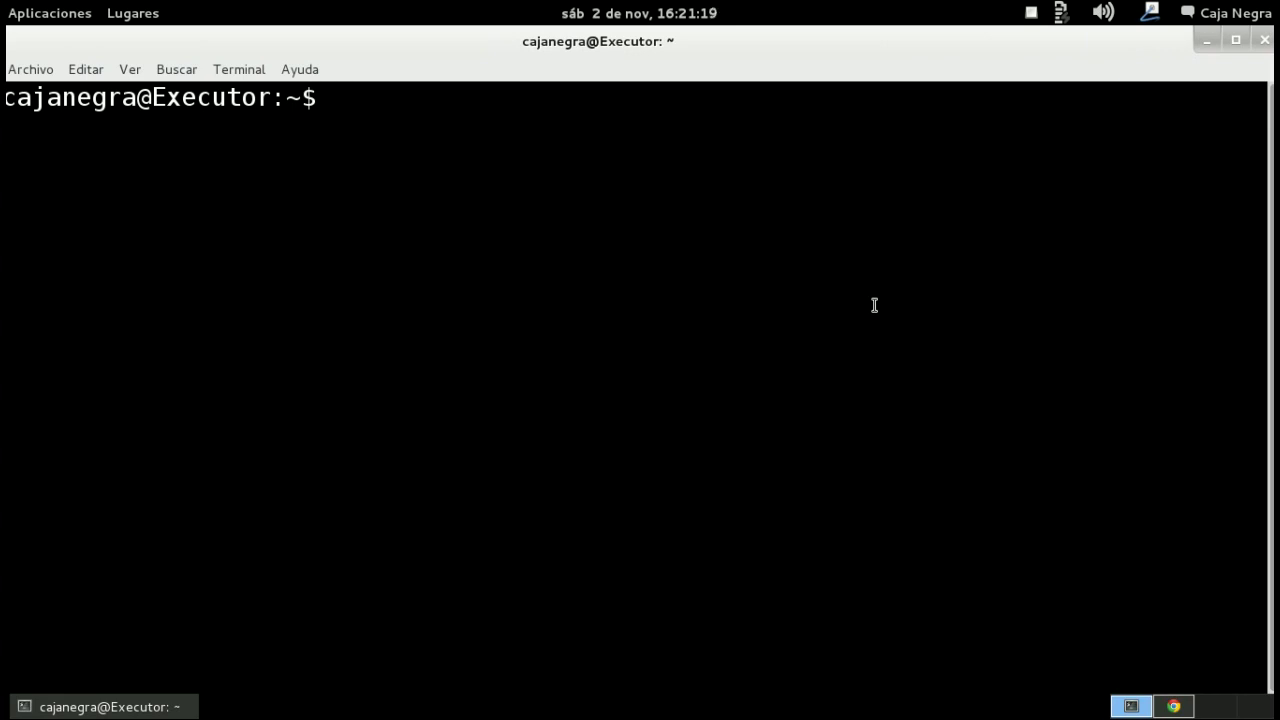
Become superuser with su by entering the root password, and recall the command fdisk -l /dev/sdc at the prompt.
type("su")
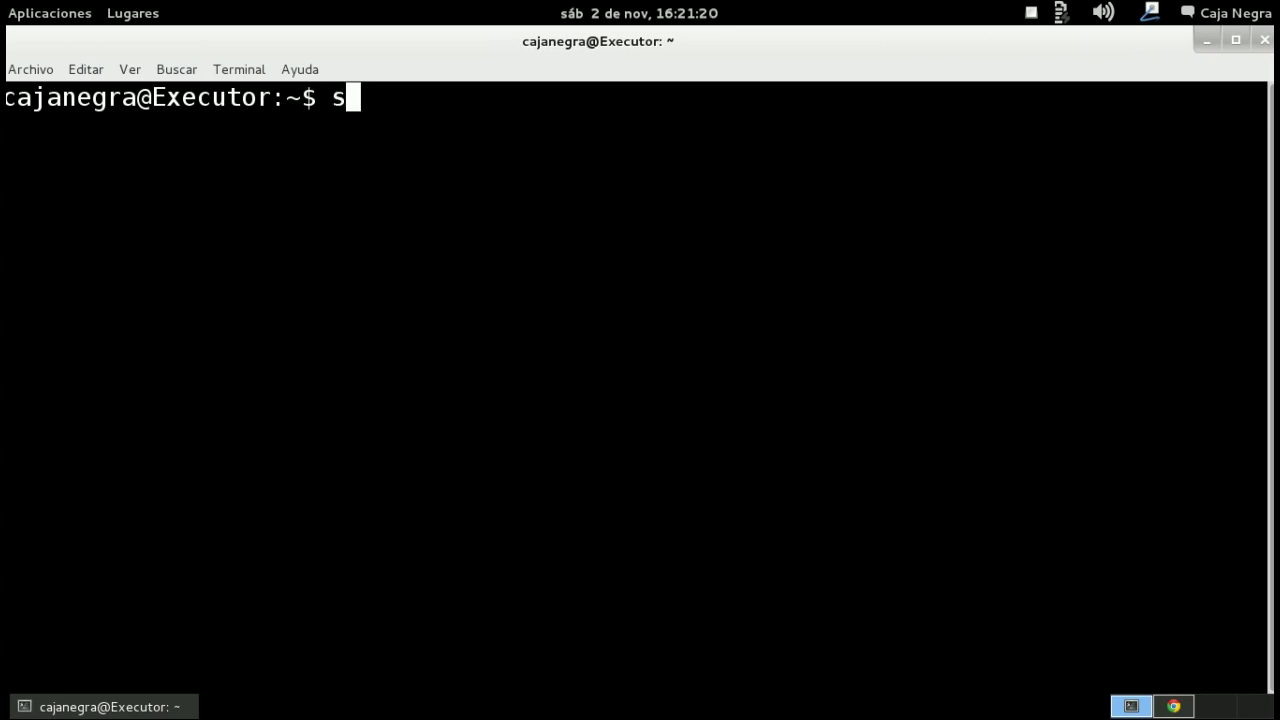
key("Return")
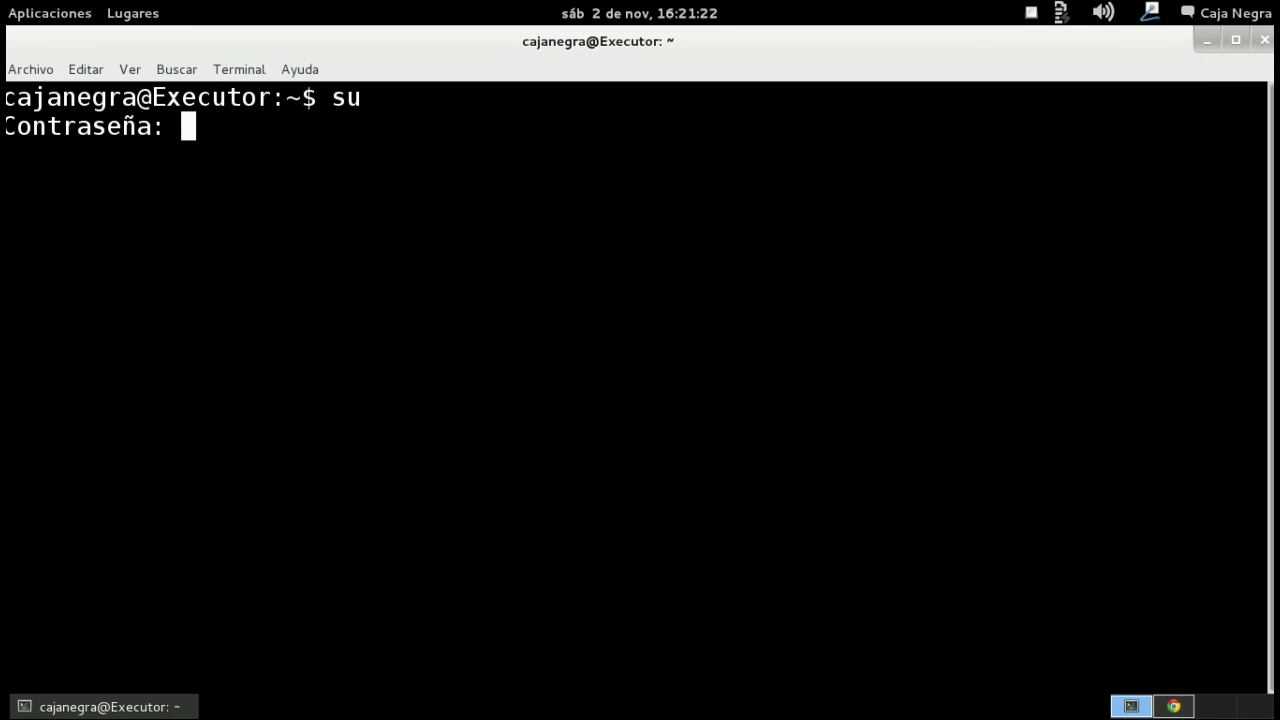
key("Return")
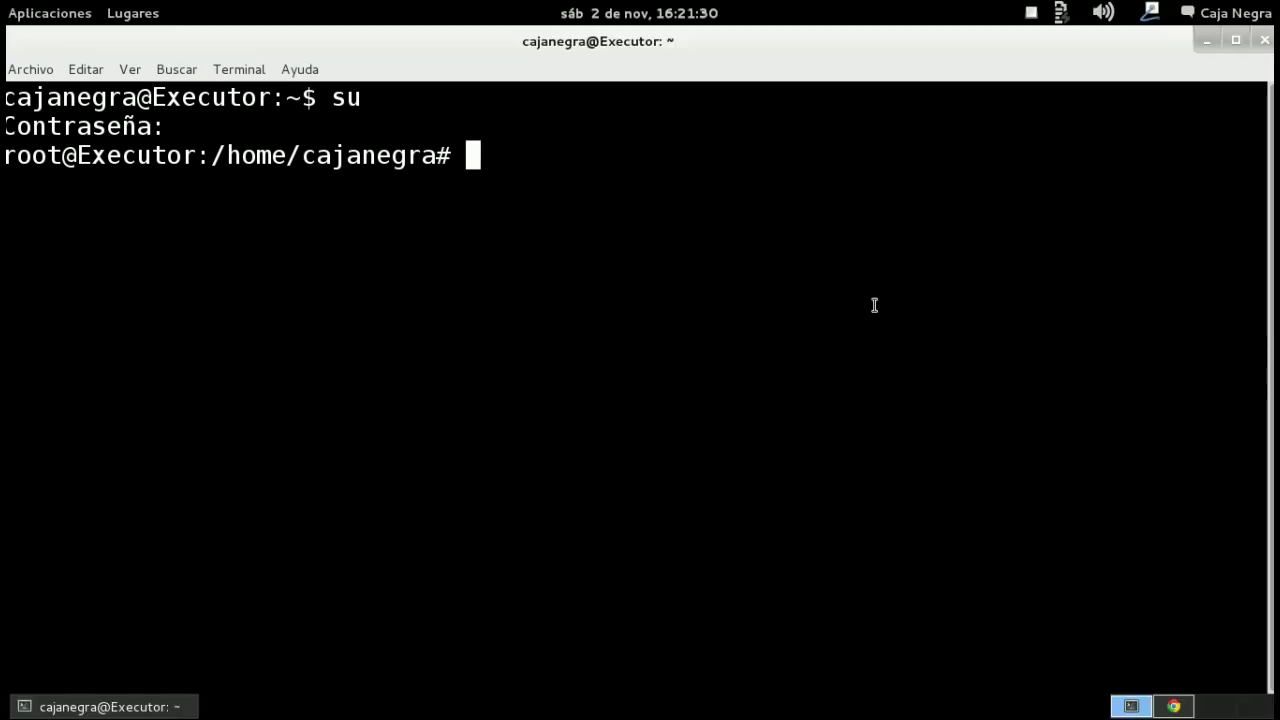
key("Up")
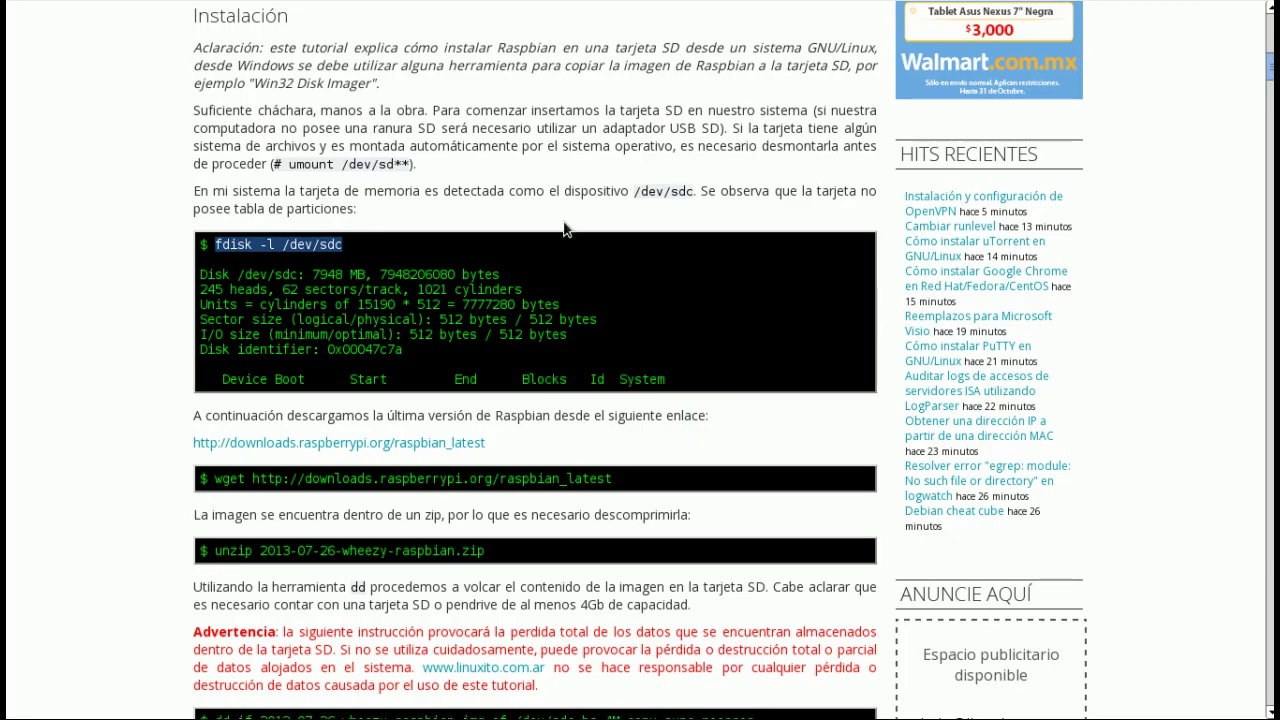
Highlight the device name sdc in the tutorial's fdisk command and return to the terminal workspace.
left_click_drag(372, 258, 329, 250)
double_click(323, 249)
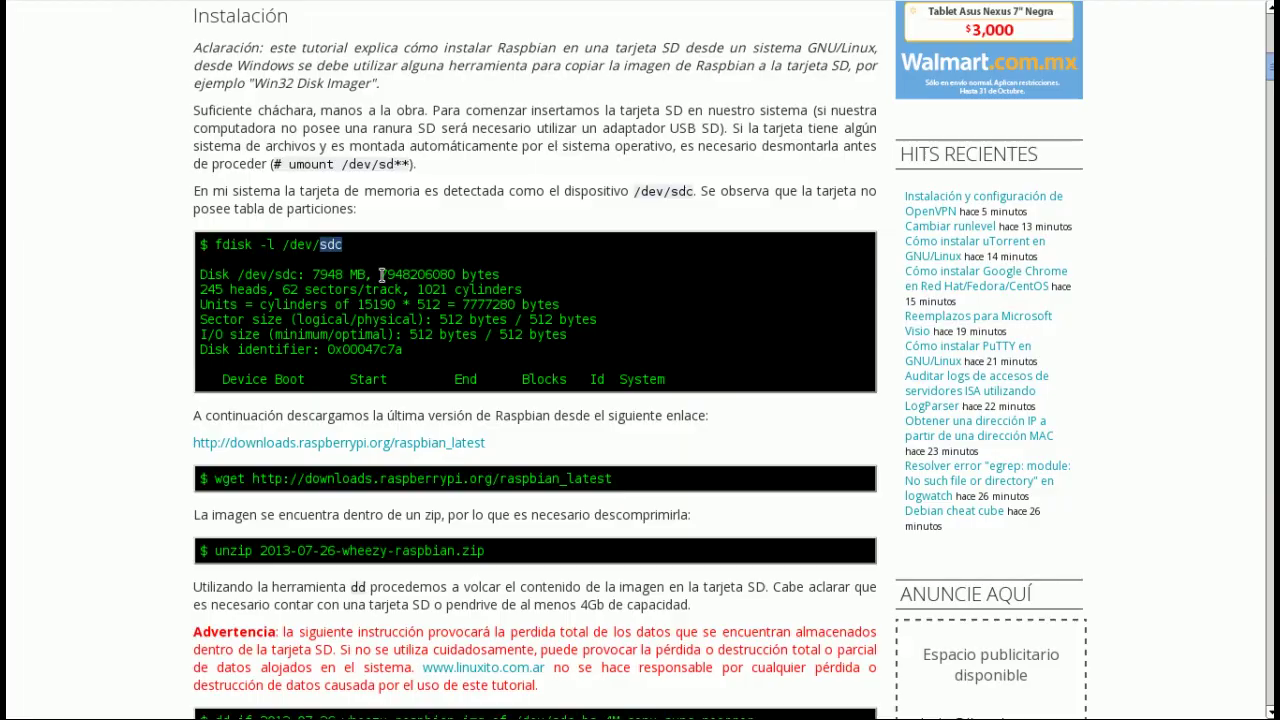
key("ctrl+alt+Right")
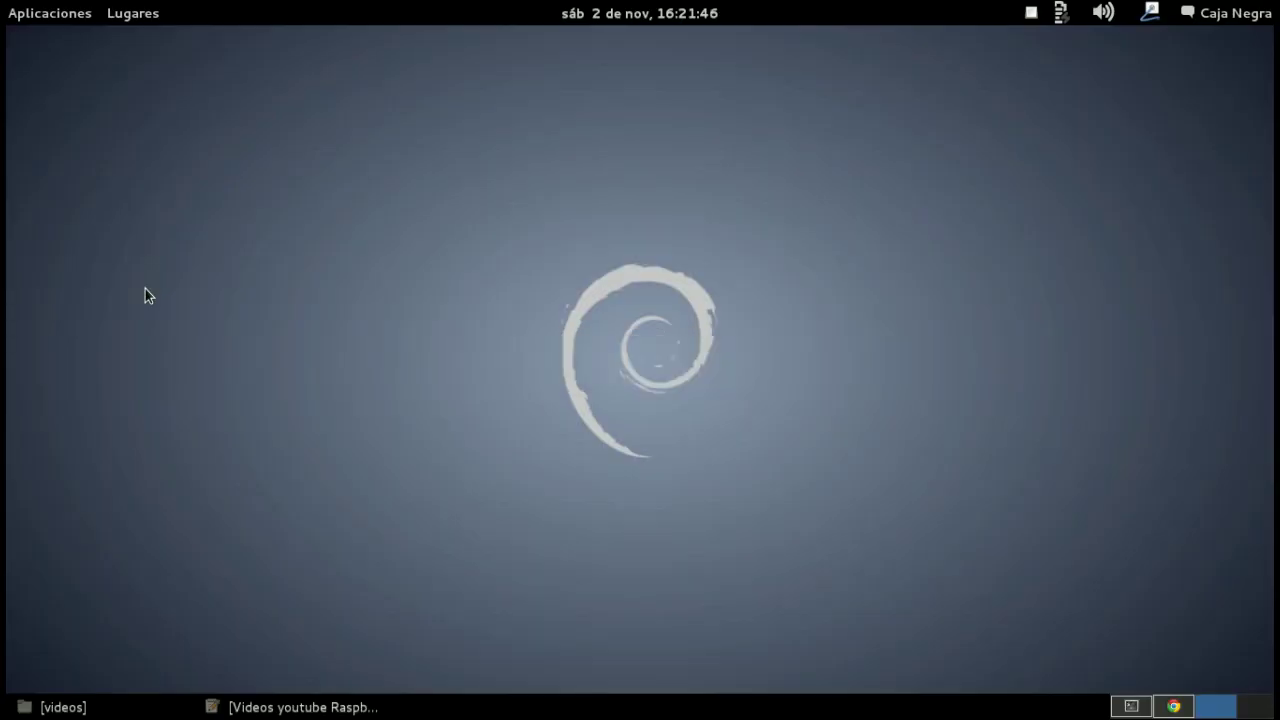
key("ctrl+alt+Left")
key("ctrl+alt+Left")
Launch gparted-pkexec through the run-application dialog and authenticate with the root password.
key("alt+F2")
type("gparted-pkexec")
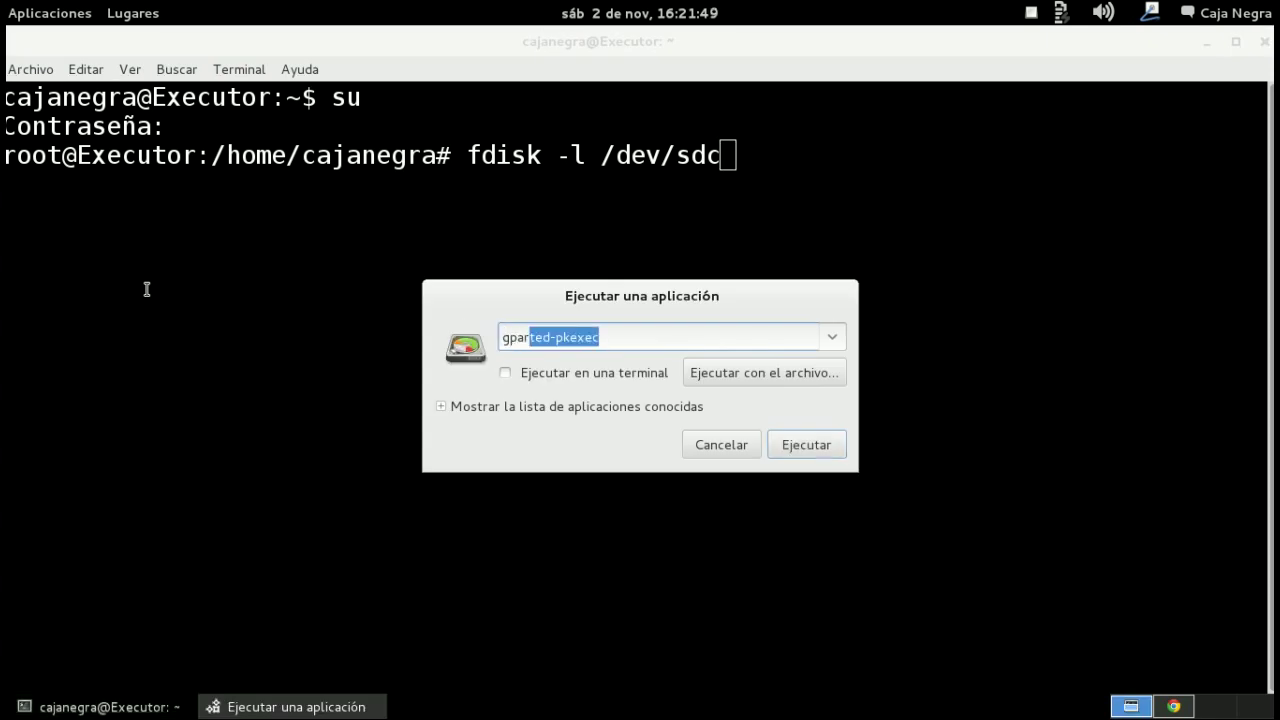
key("Return")
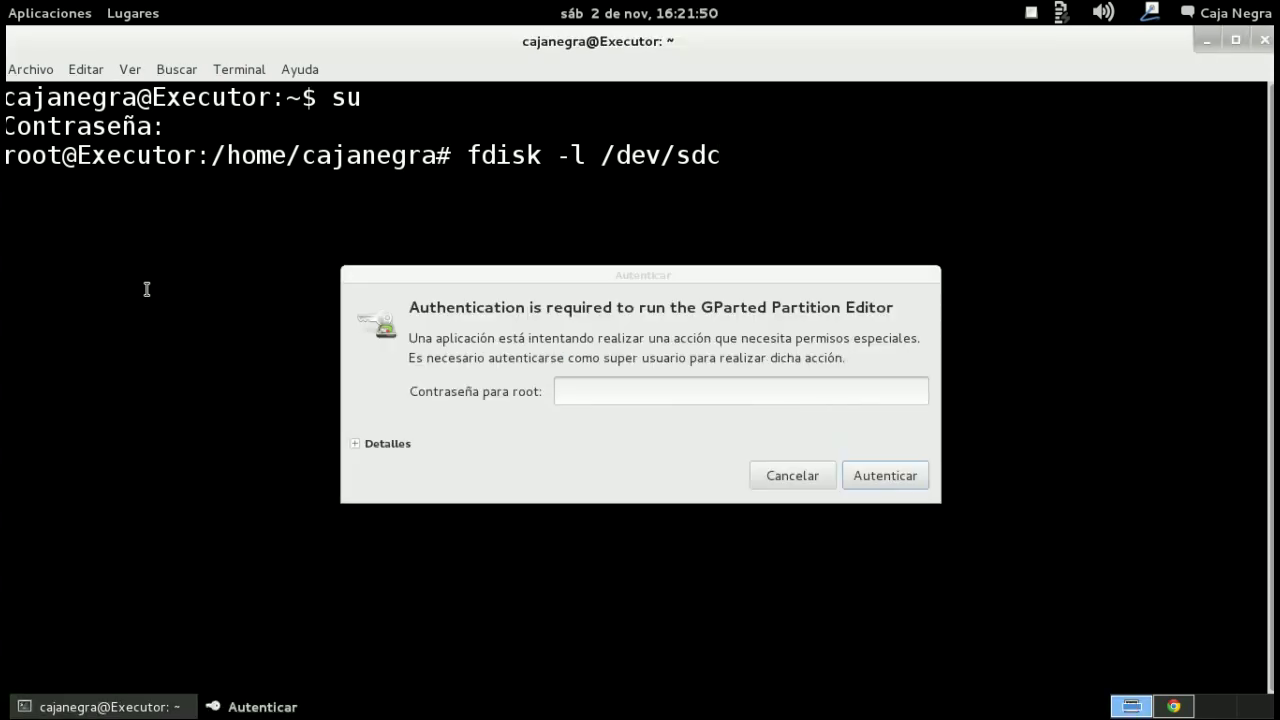
left_click(594, 386)
type("********")
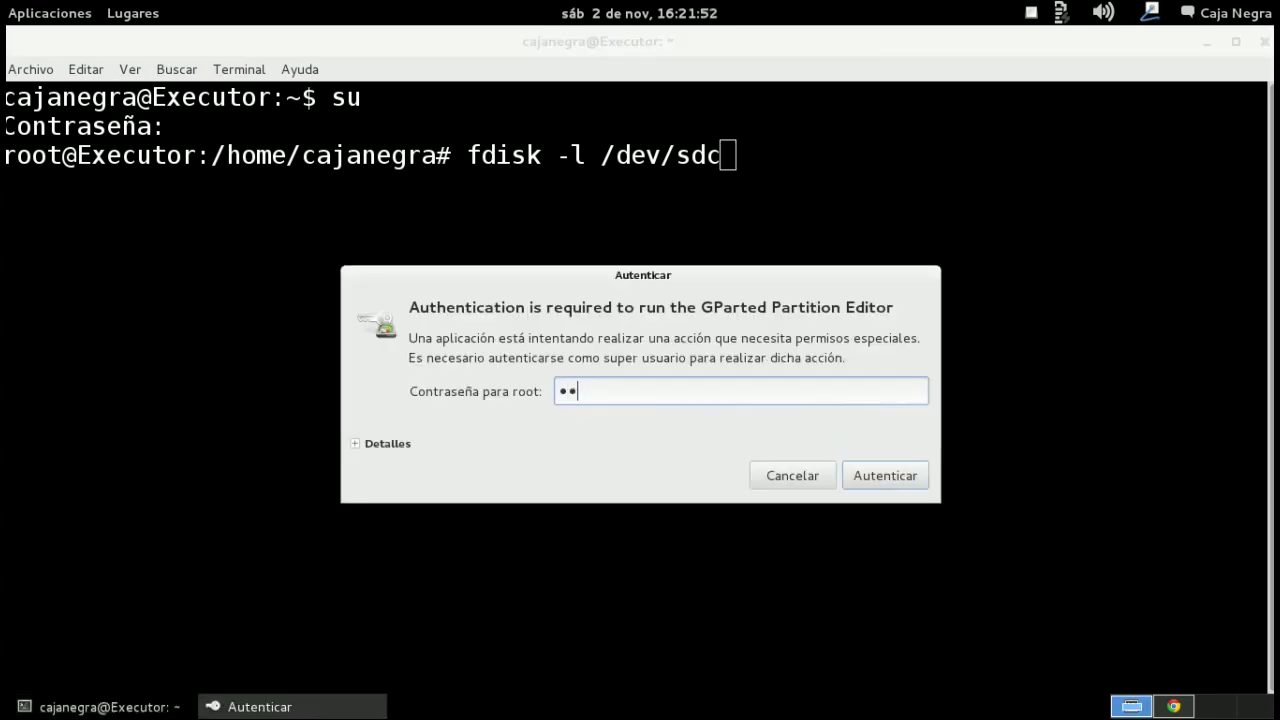
key("Return")
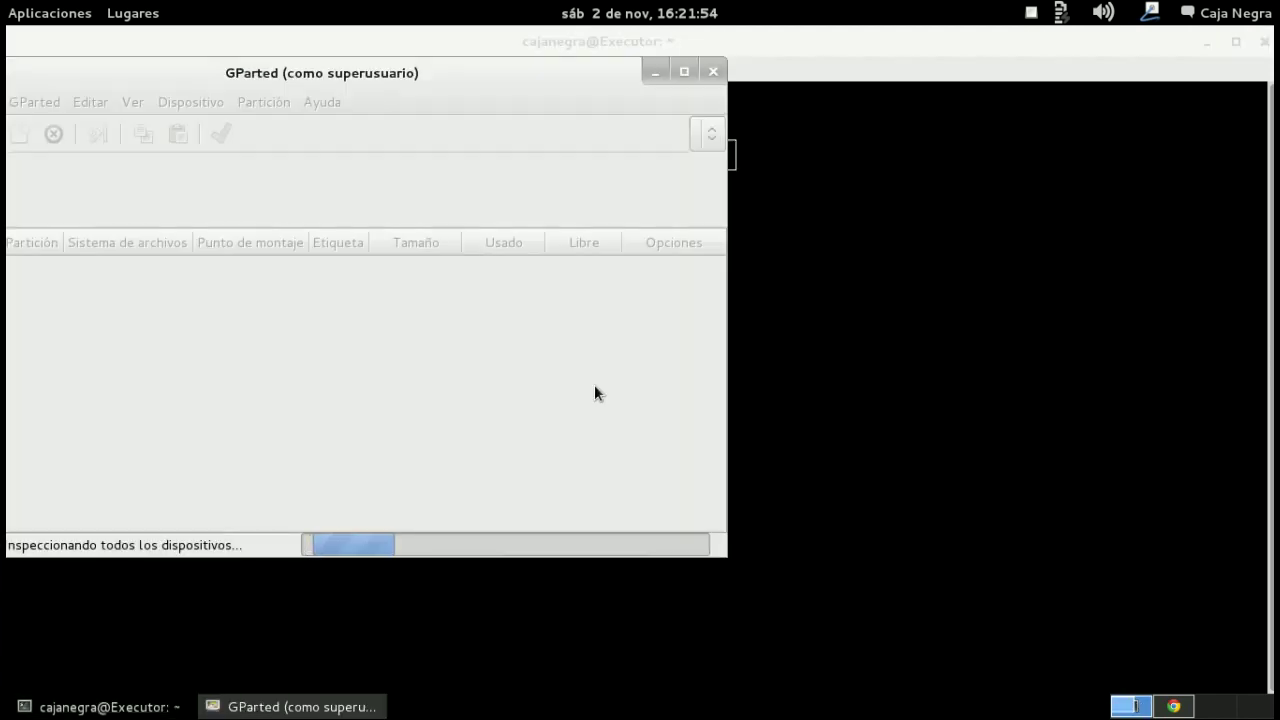
Check which device name the SD card has by viewing /dev/sdb in GParted, then close GParted.
left_click_drag(656, 77, 972, 190)
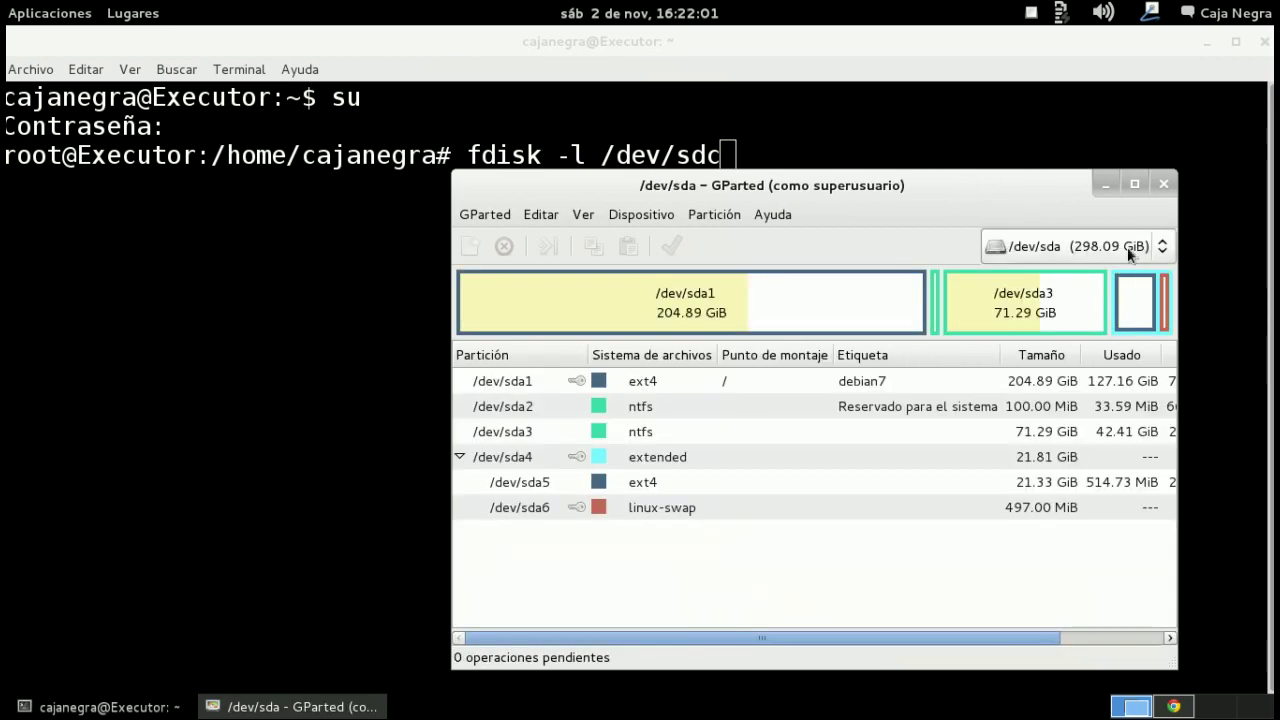
left_click(1127, 247)
left_click(1050, 277)
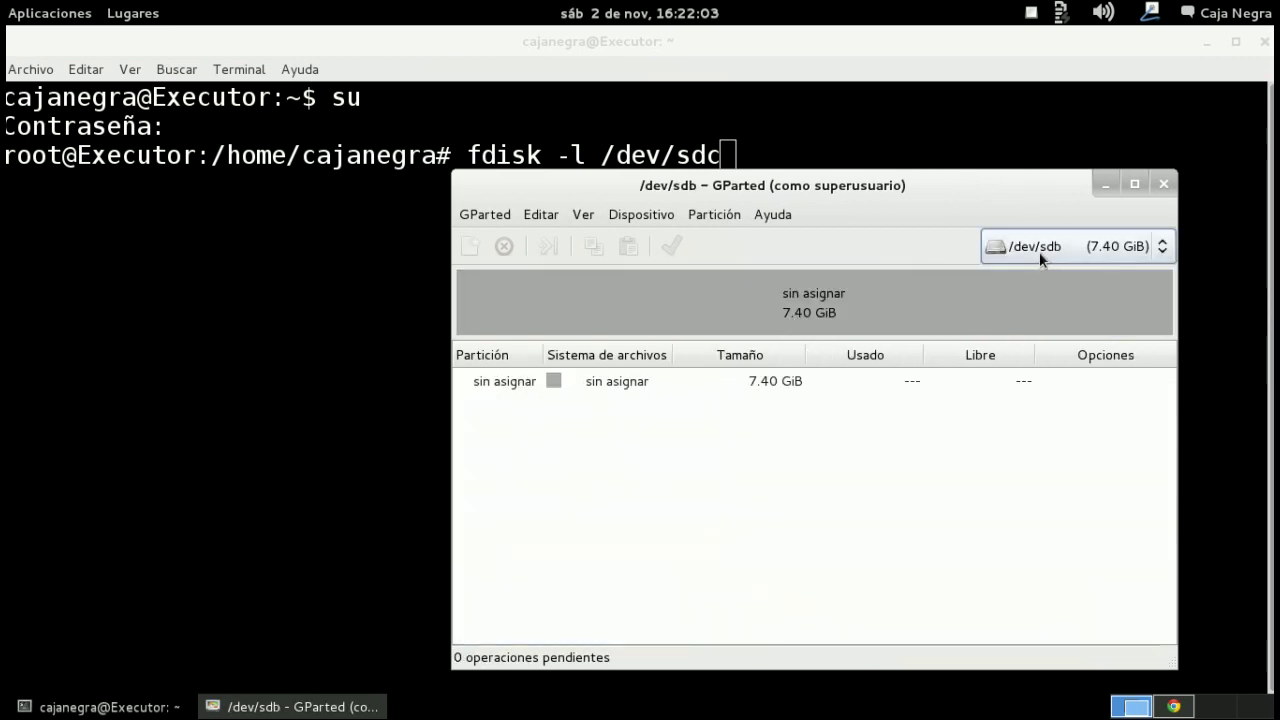
left_click(1163, 184)
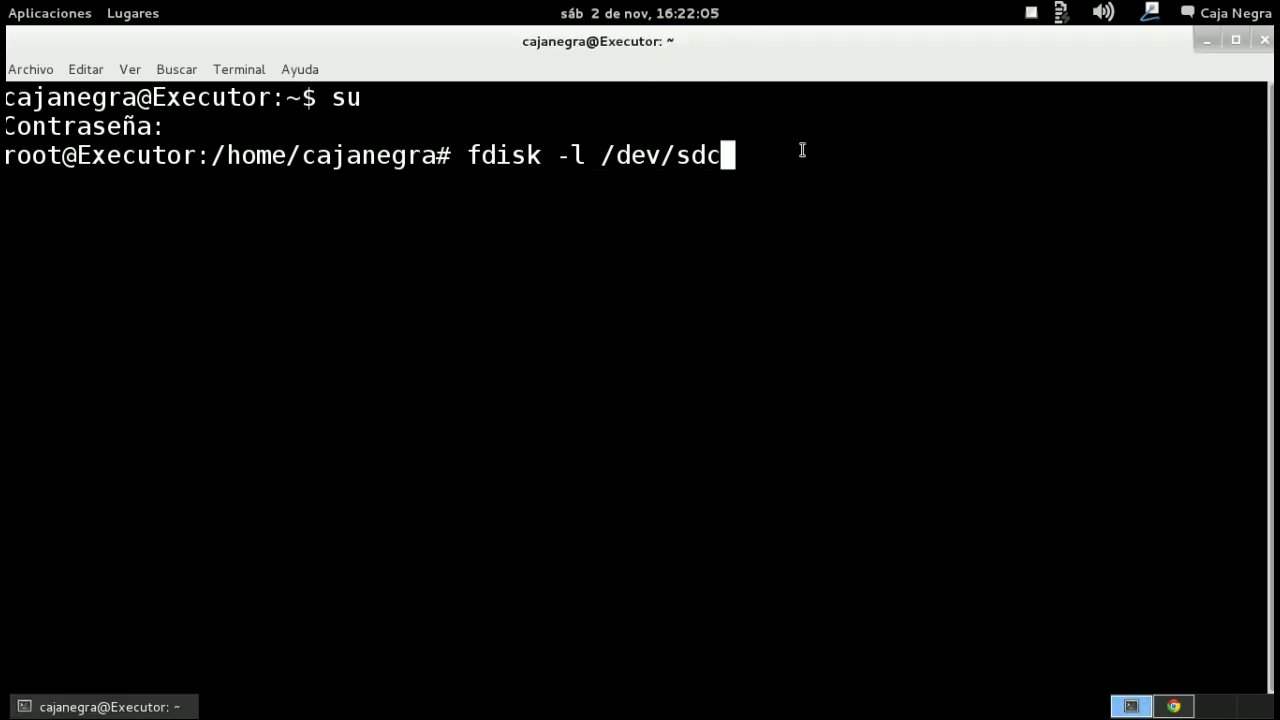
Run fdisk -l /dev/sdb in the terminal and highlight the disk size in its output.
key("BackSpace")
type("b")
key("Return")
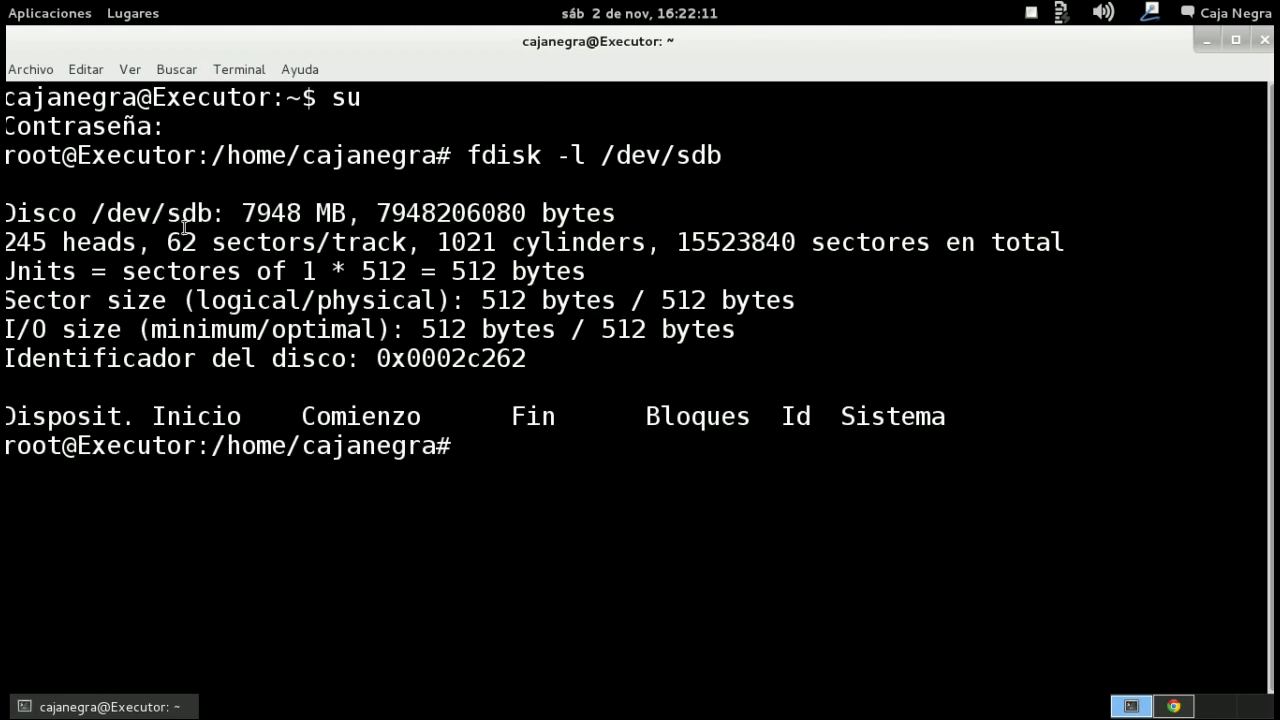
left_click_drag(241, 213, 346, 214)
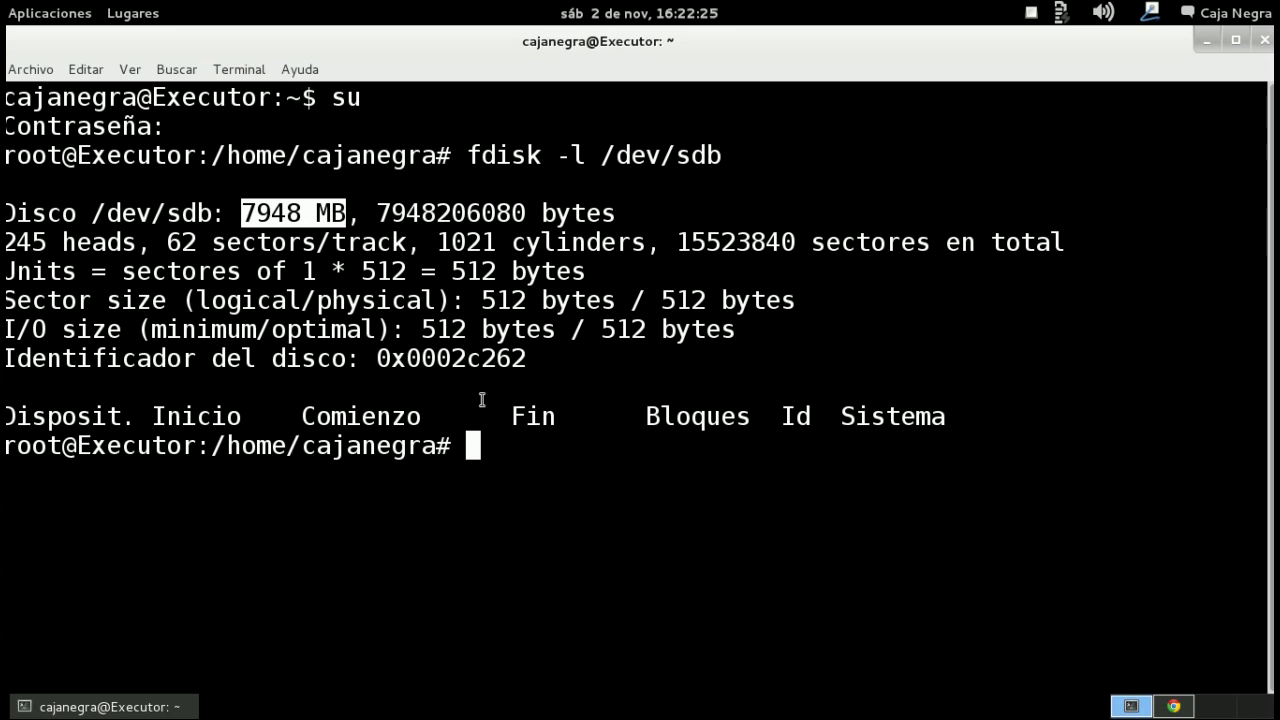
Switch to the Raspbian tutorial in Chrome and read its wget download and unzip instructions.
key("ctrl+alt+Down")
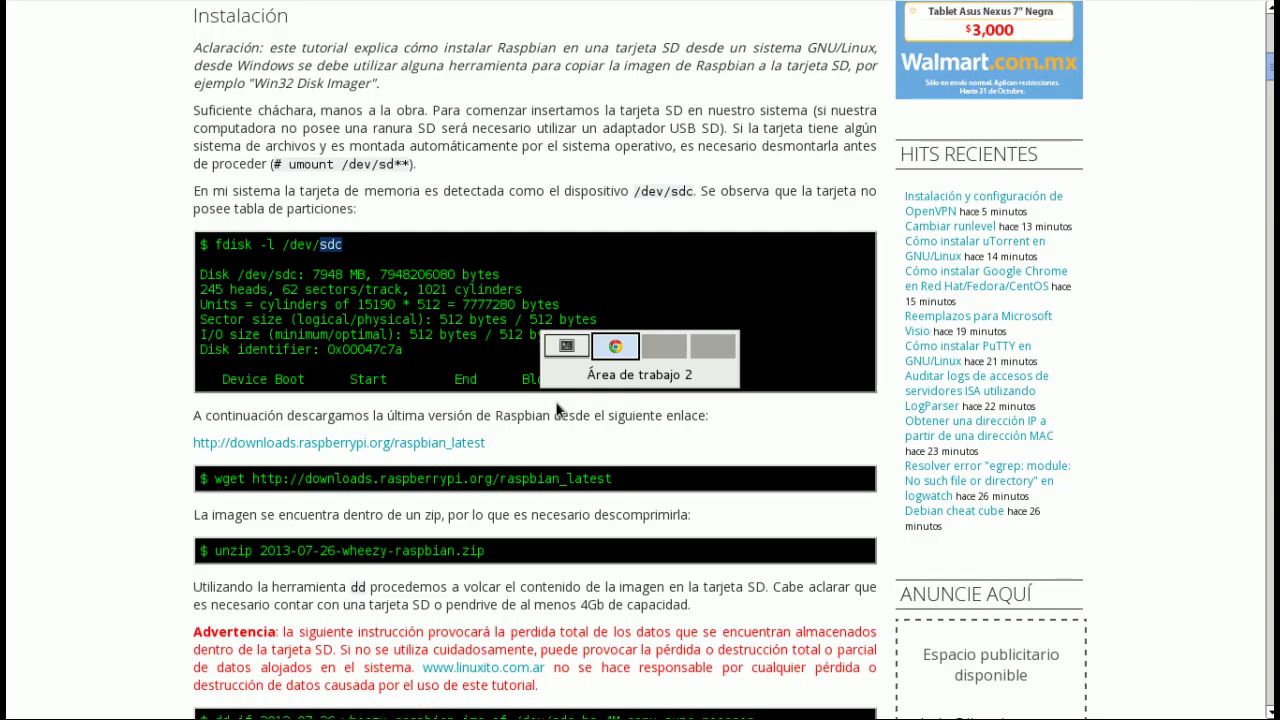
scroll(203, 294, "down", 5)
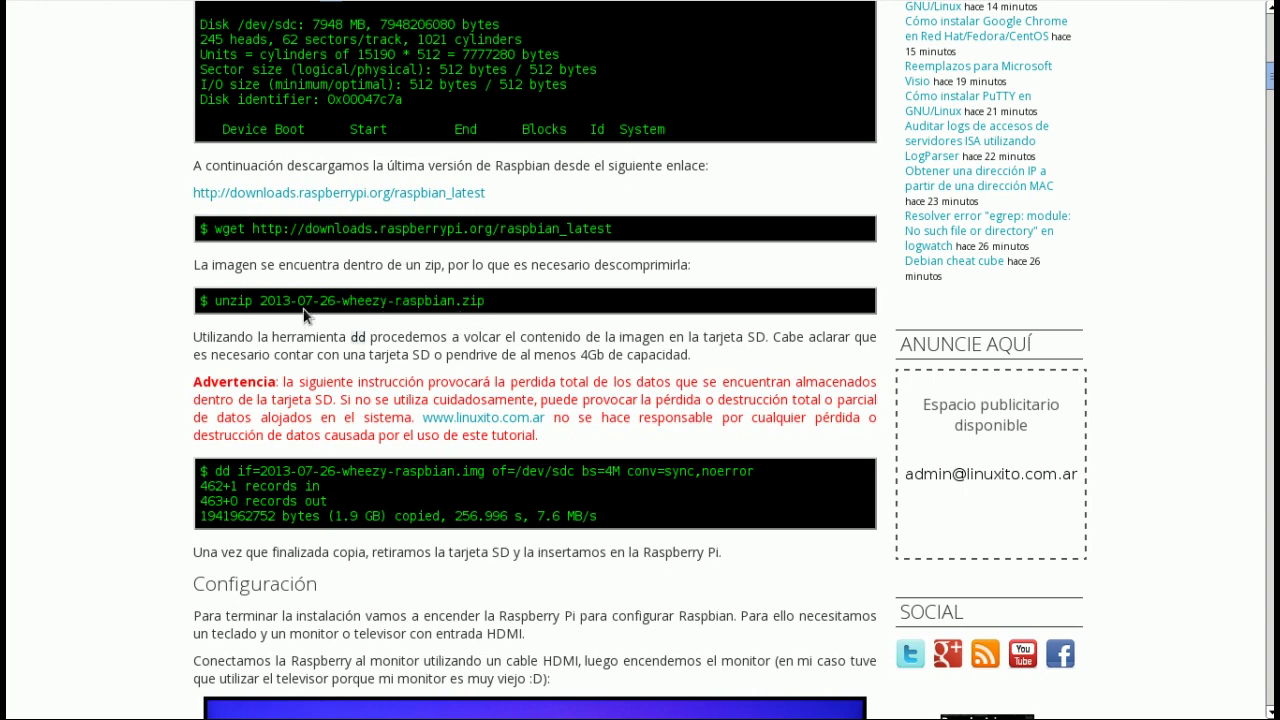
left_click_drag(484, 304, 398, 302)
left_click(512, 306)
Open the personal folder in the file manager on the fourth workspace and enter its Escritorio folder.
key("ctrl+alt+Right")
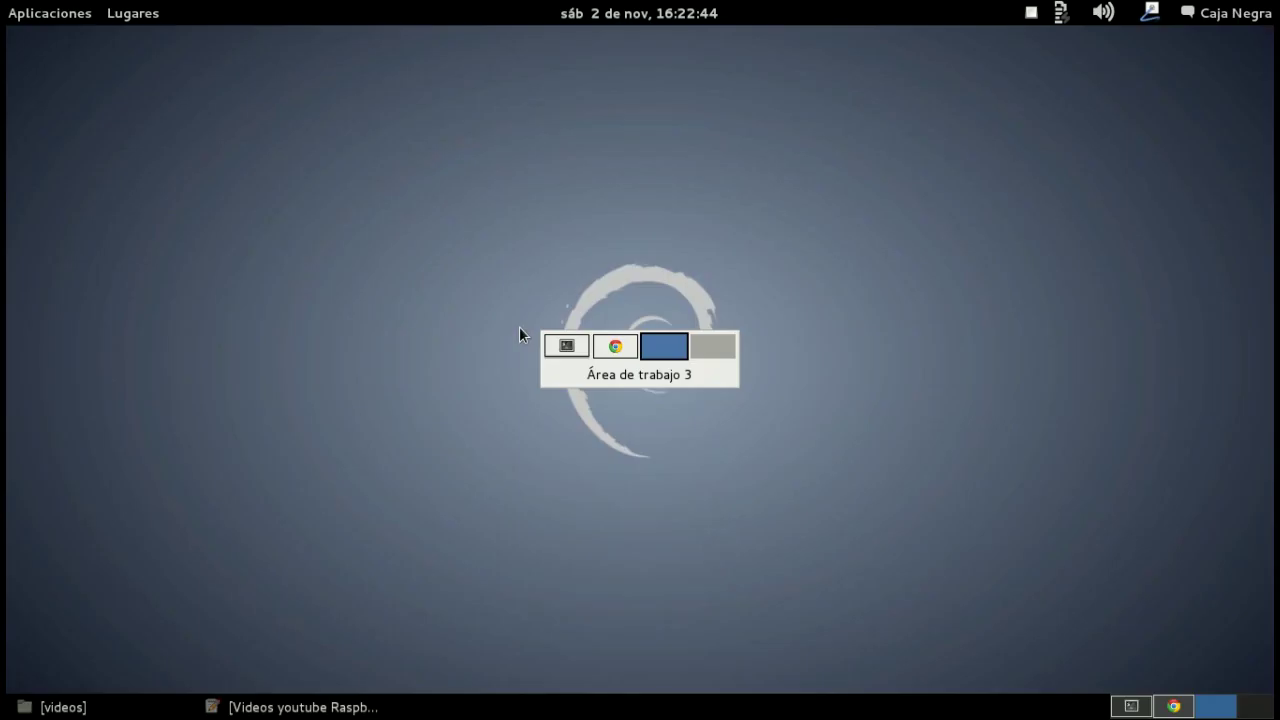
key("ctrl+alt+Right")
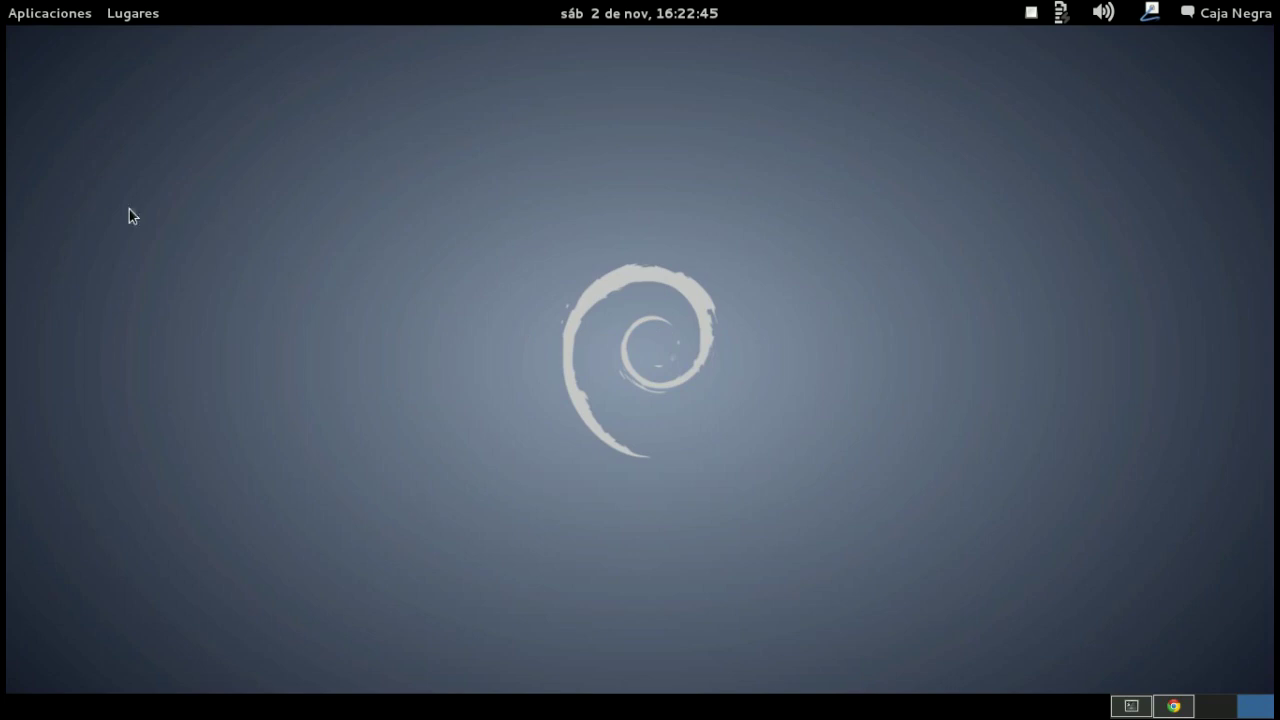
left_click(128, 16)
left_click(150, 37)
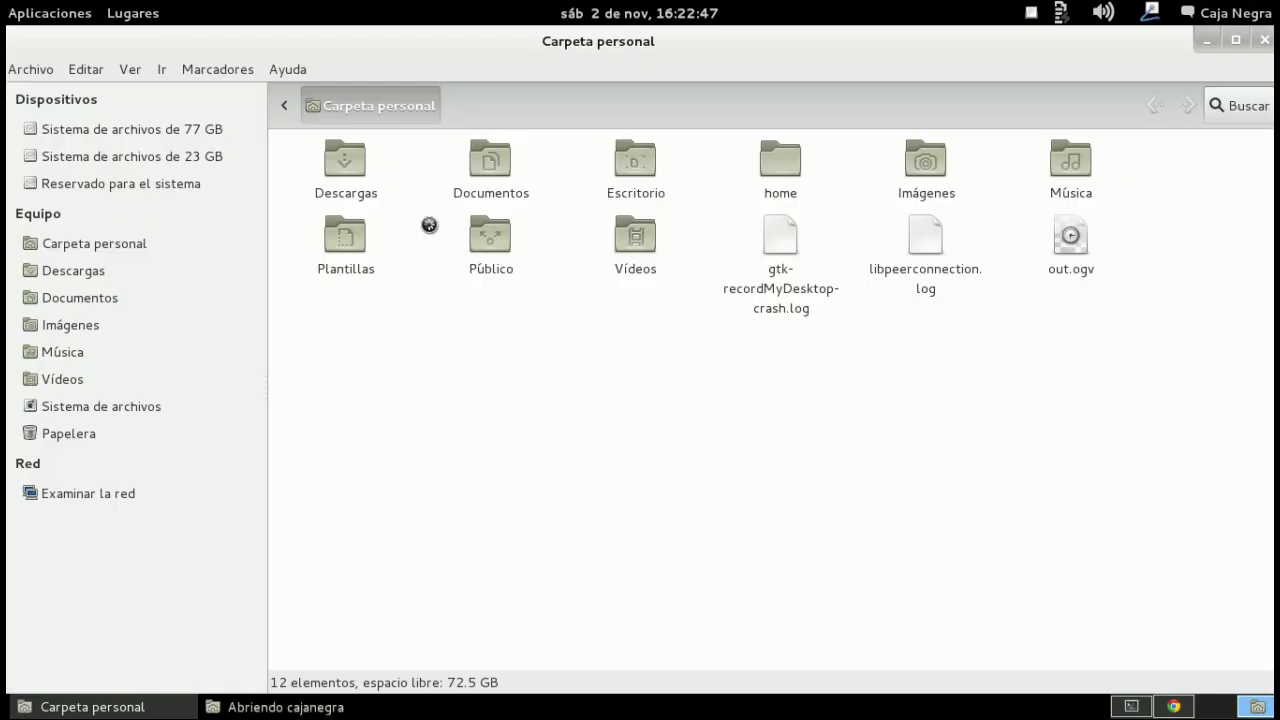
double_click(643, 172)
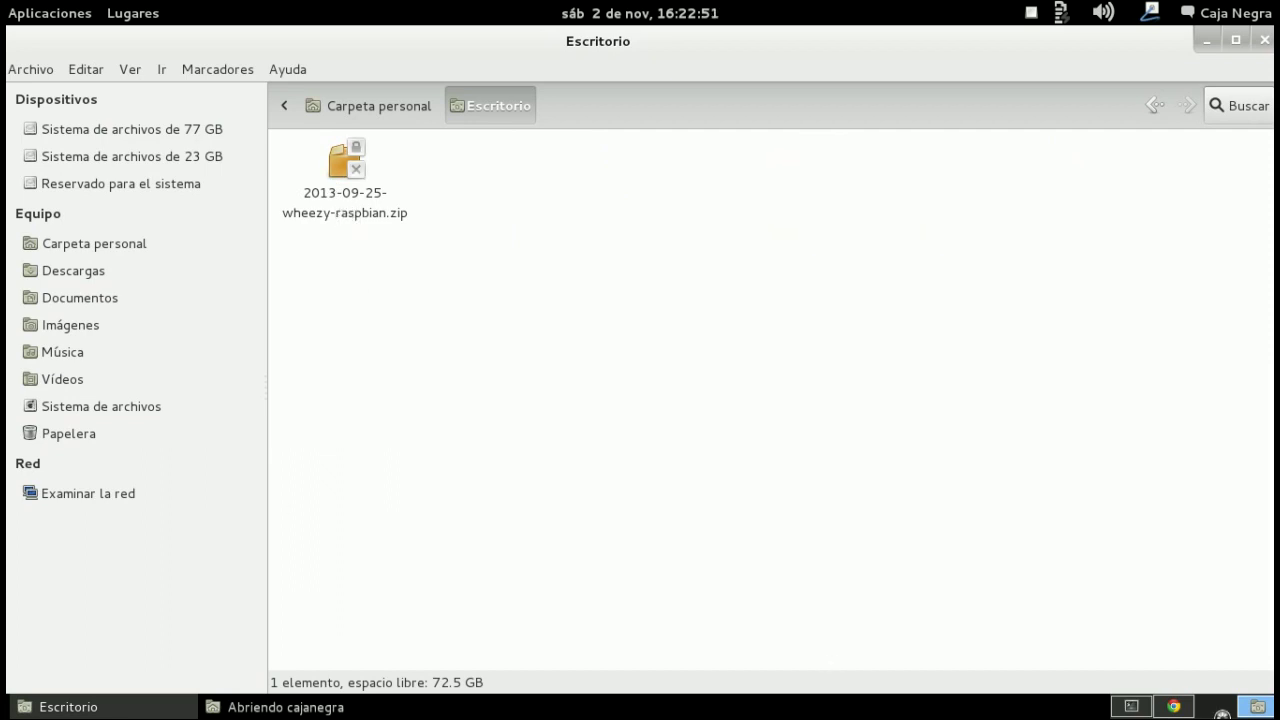
Switch back to the root terminal and change the working directory with cd Escritorio/.
left_click(1138, 707)
type("cd ")
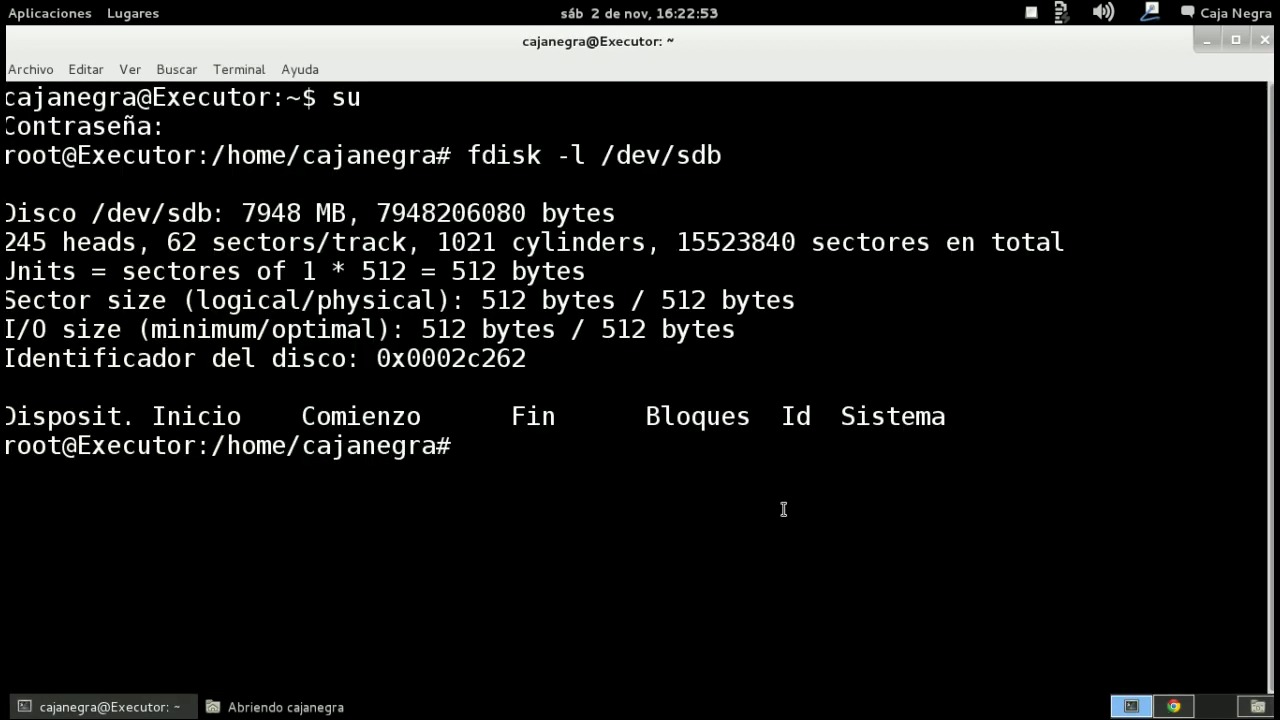
type("/")
key("BackSpace")
key("BackSpace")
key("BackSpace")
type("d Escritorio/")
key("Return")
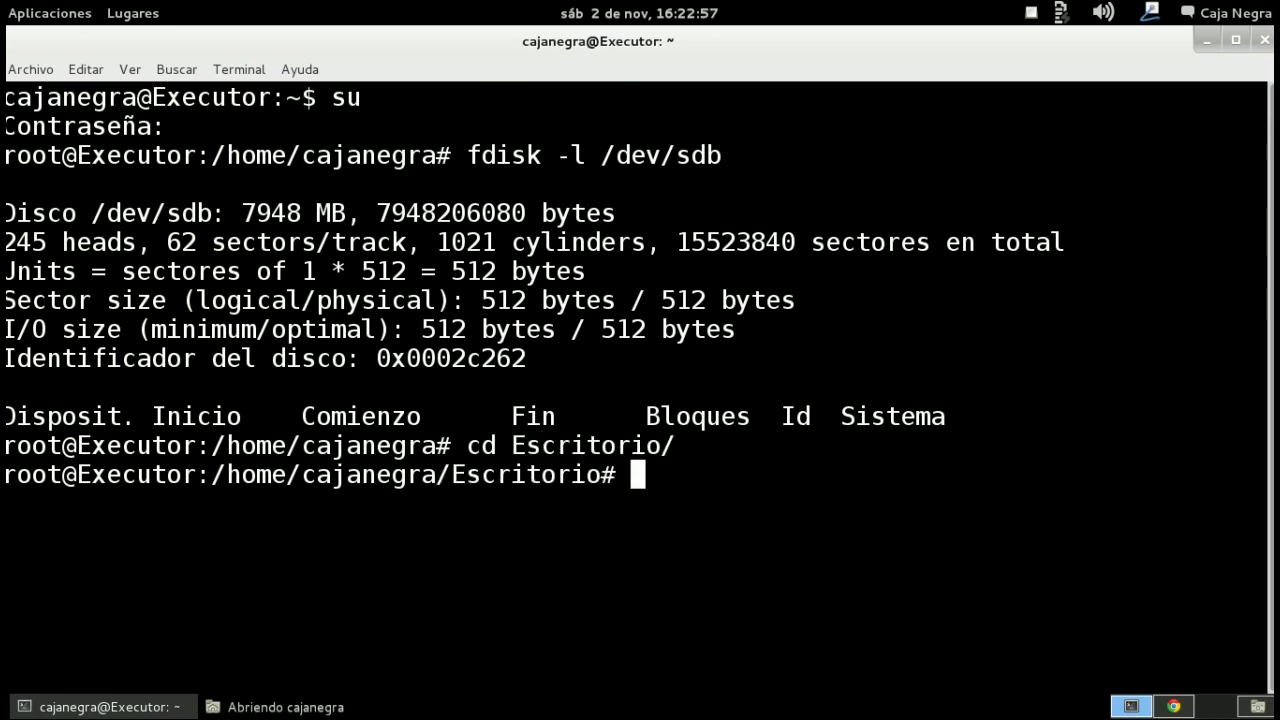
type("chmod -")
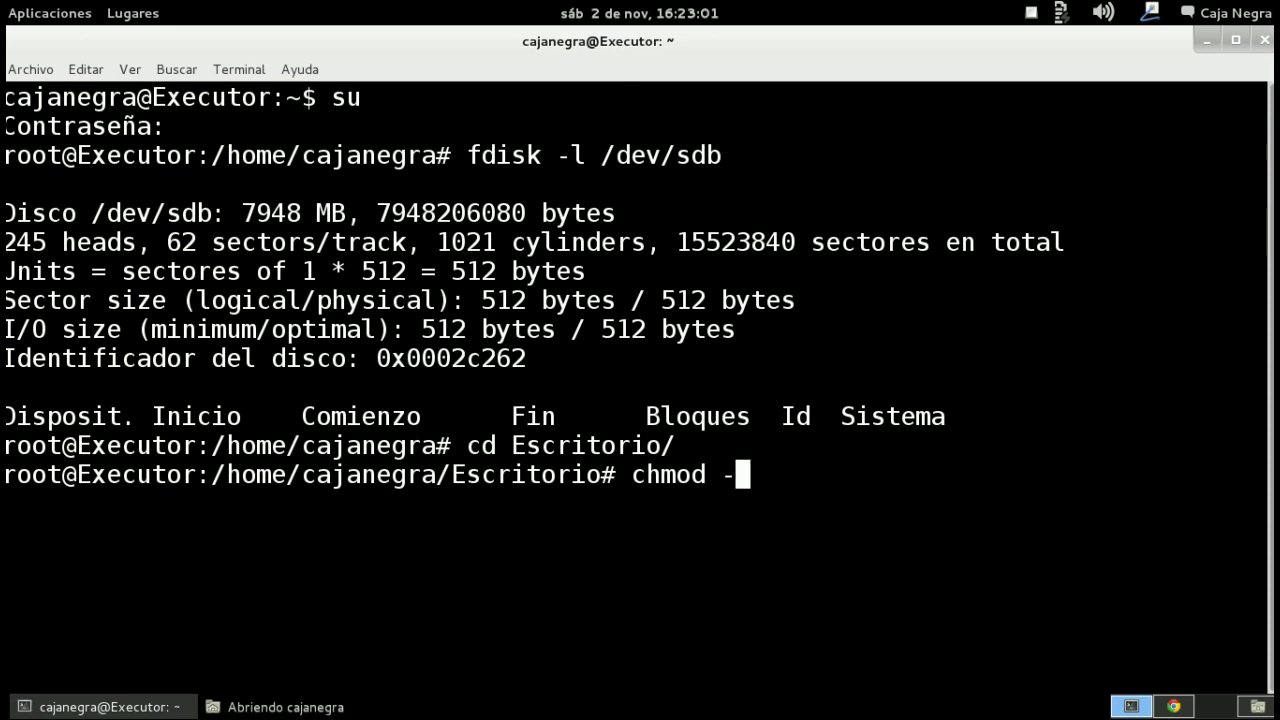
type("R 777")
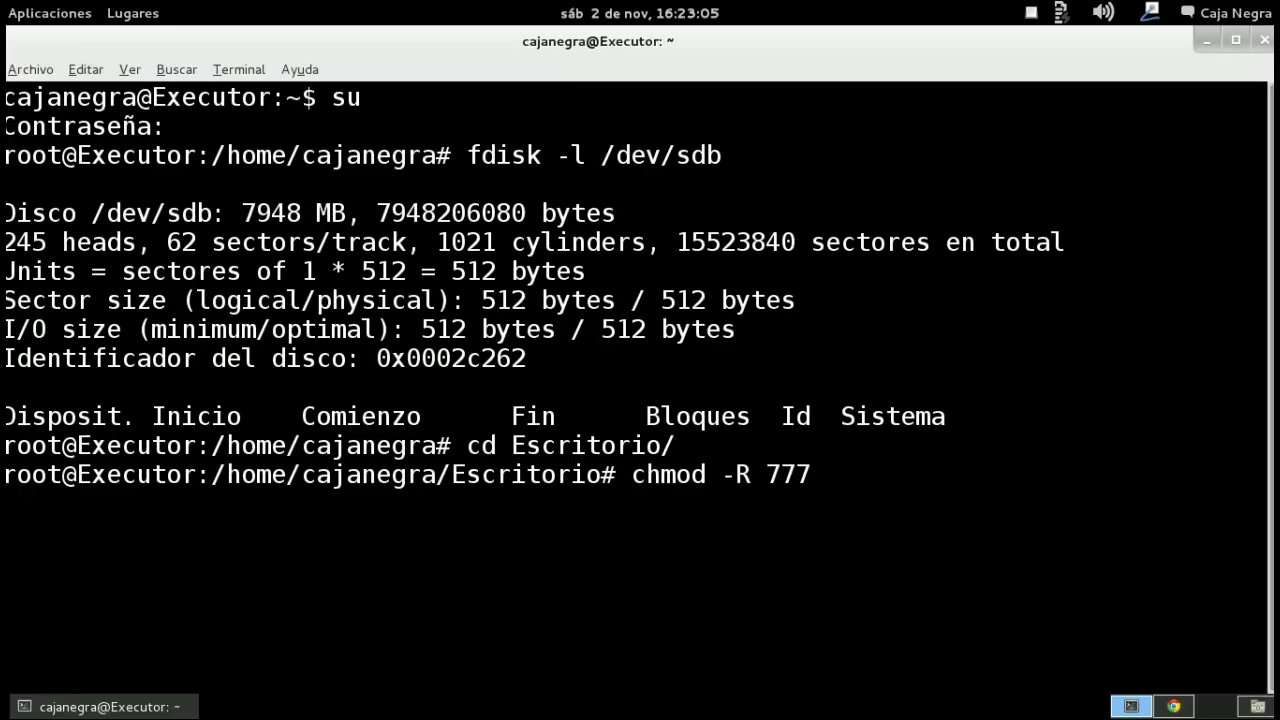
key("ctrl+alt+Left")
key("ctrl+alt+Left")
key("ctrl+alt+Left")
key("ctrl+alt+Left")
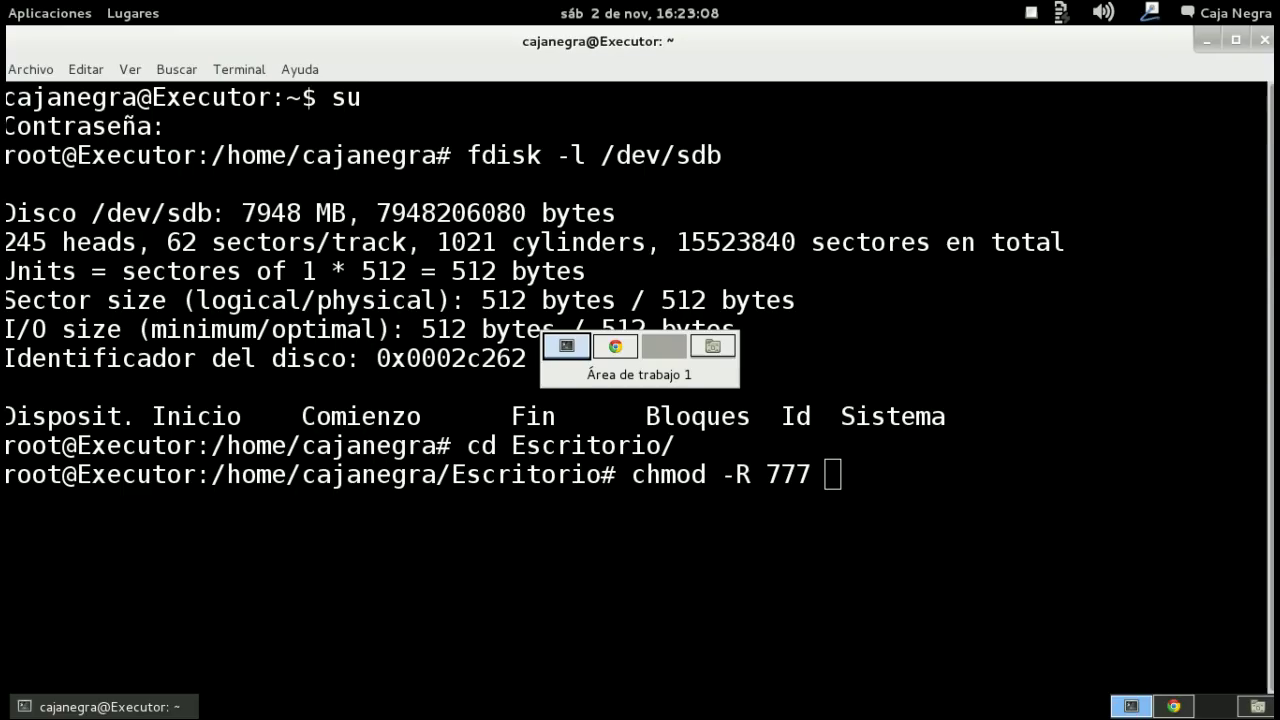
type("2")
key("Tab")
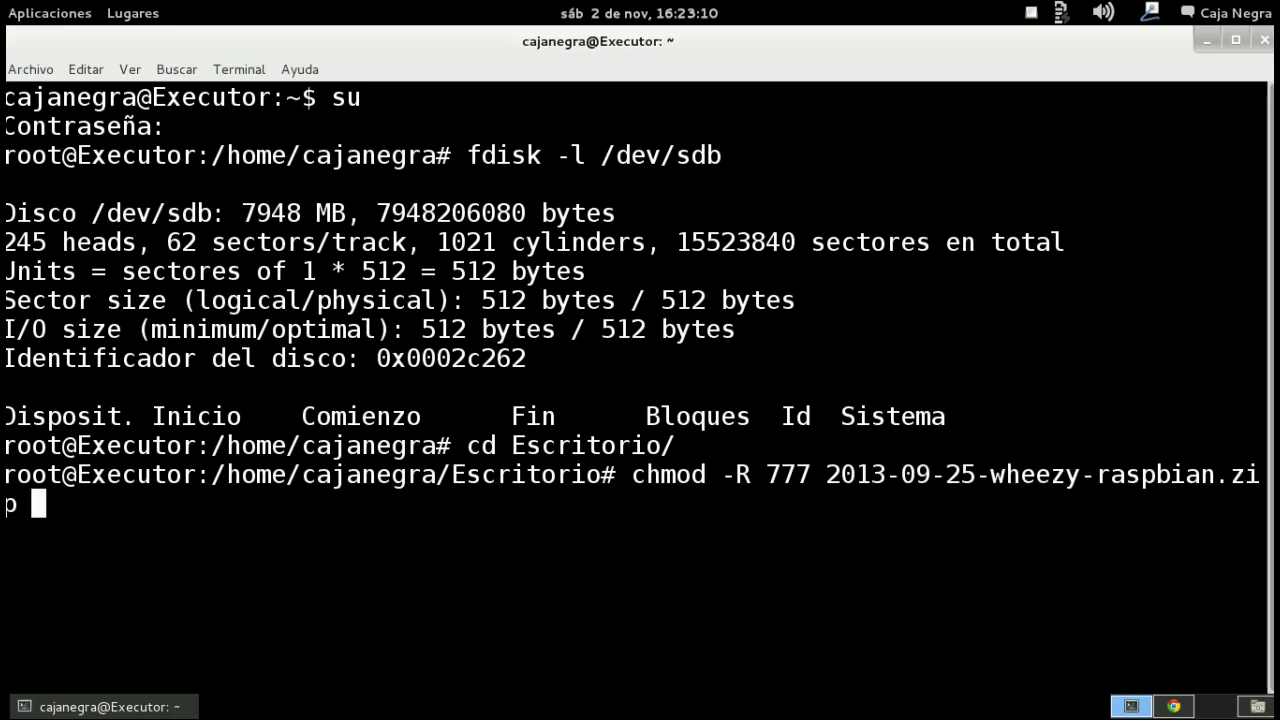
key("Return")
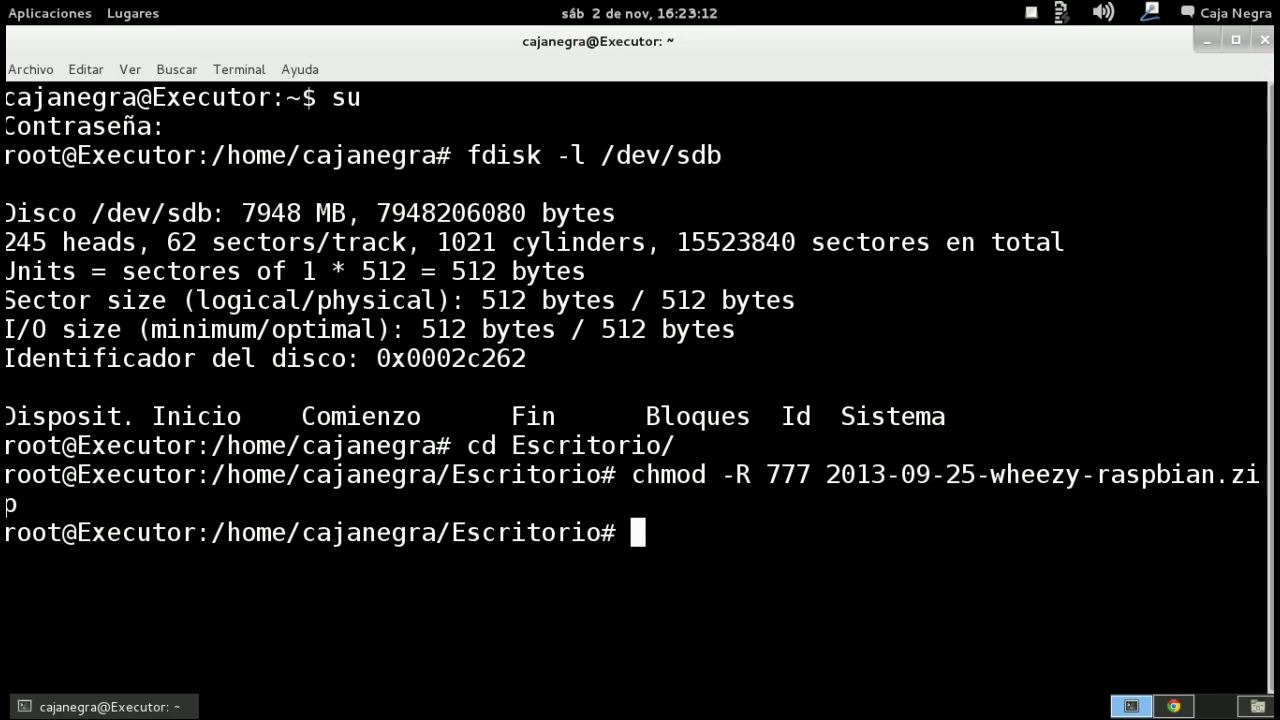
Highlight the tutorial's unzip command and extract 2013-09-25-wheezy-raspbian.zip in place within the Escritorio folder of the file manager.
key("ctrl+alt+Right")
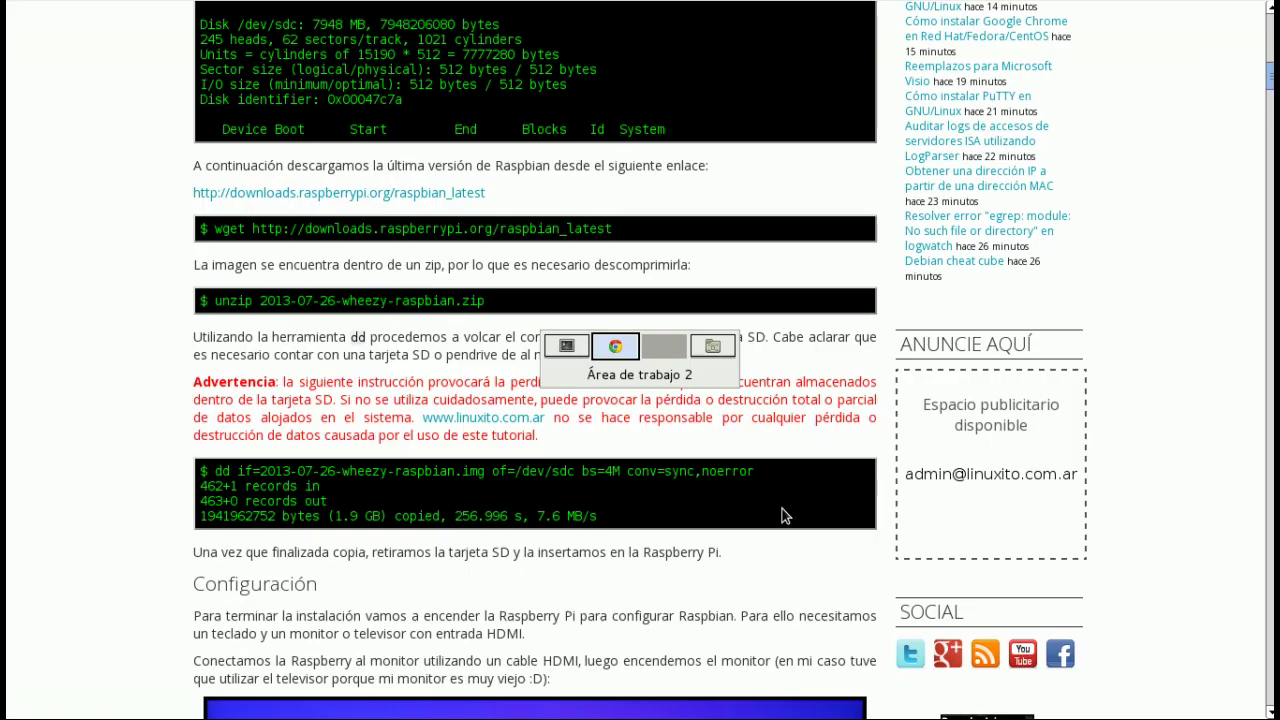
left_click_drag(216, 300, 485, 300)
key("ctrl+alt+Right")
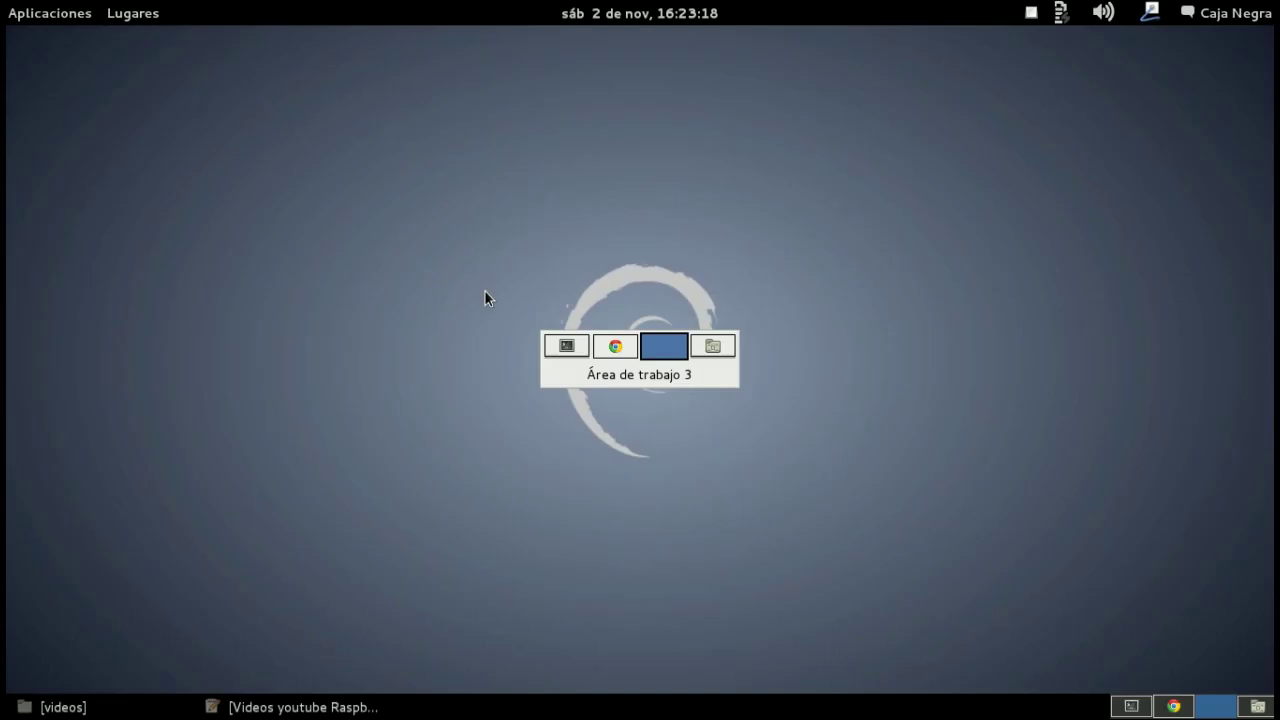
right_click(350, 168)
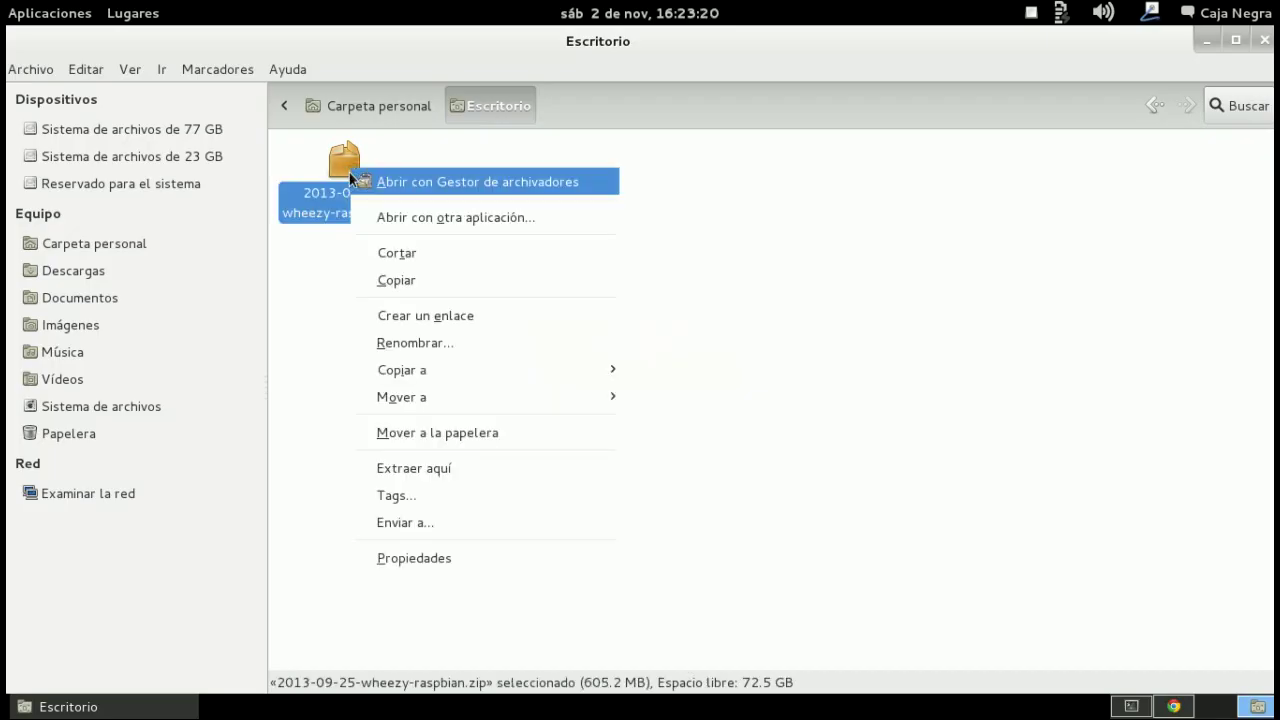
left_click(423, 469)
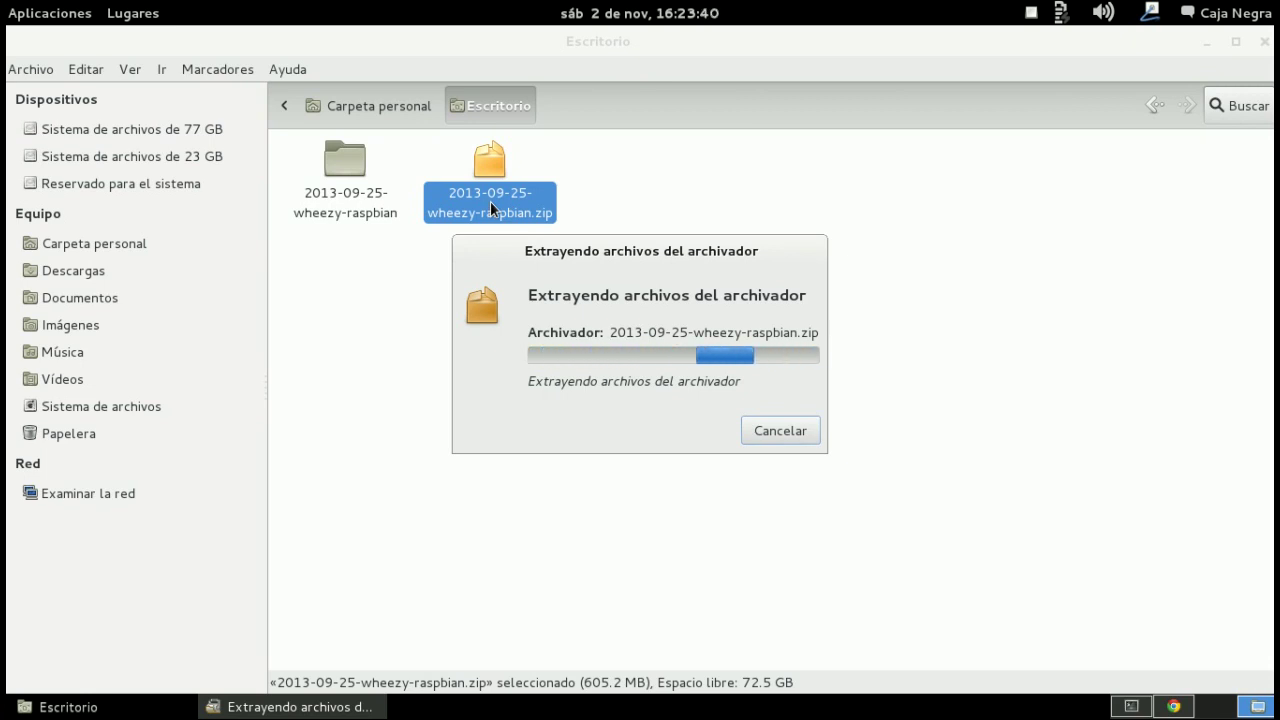
Return to the tutorial in Chrome and highlight dd in the command that writes the image to the card.
key("ctrl+alt+Right")
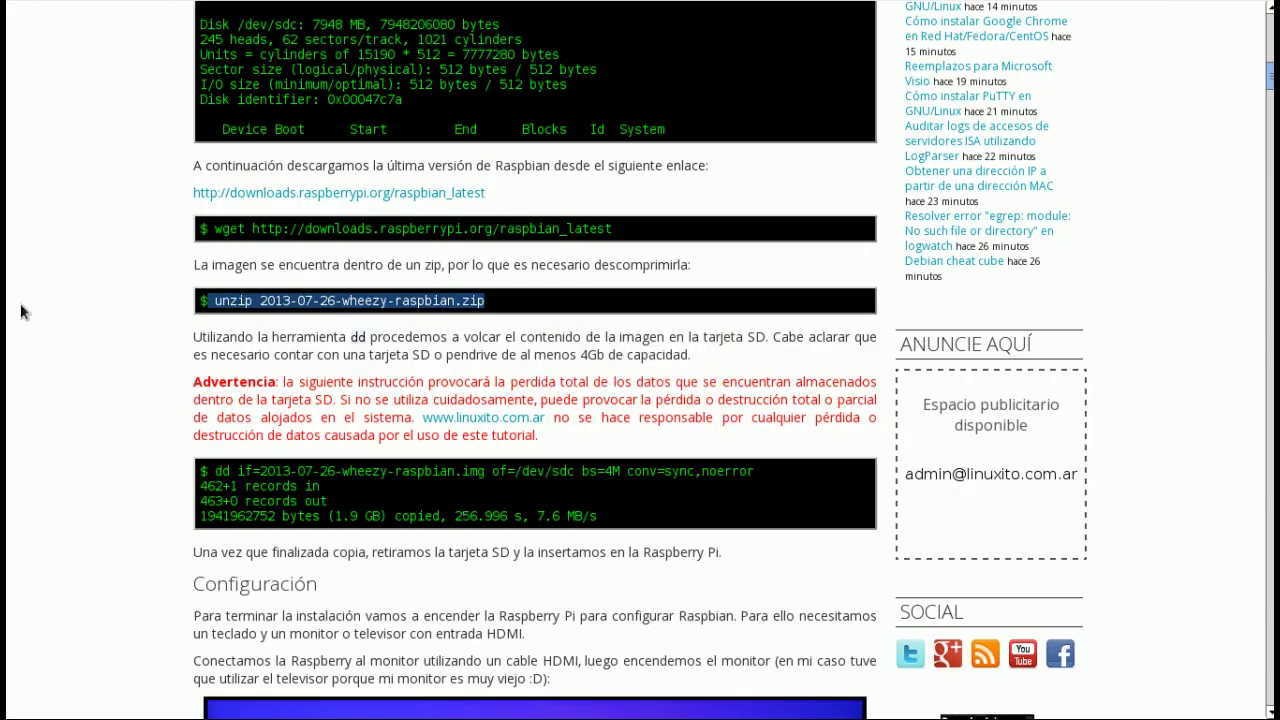
scroll(20, 304, "down", 5)
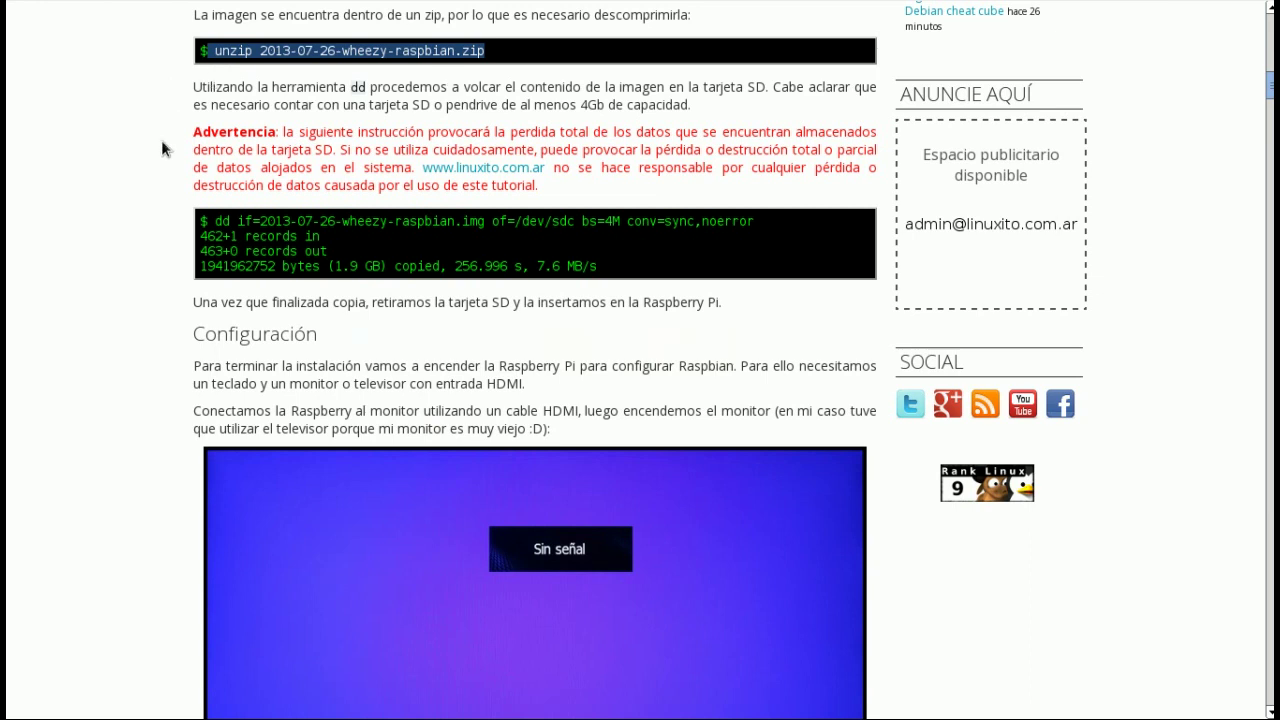
left_click_drag(212, 220, 229, 220)
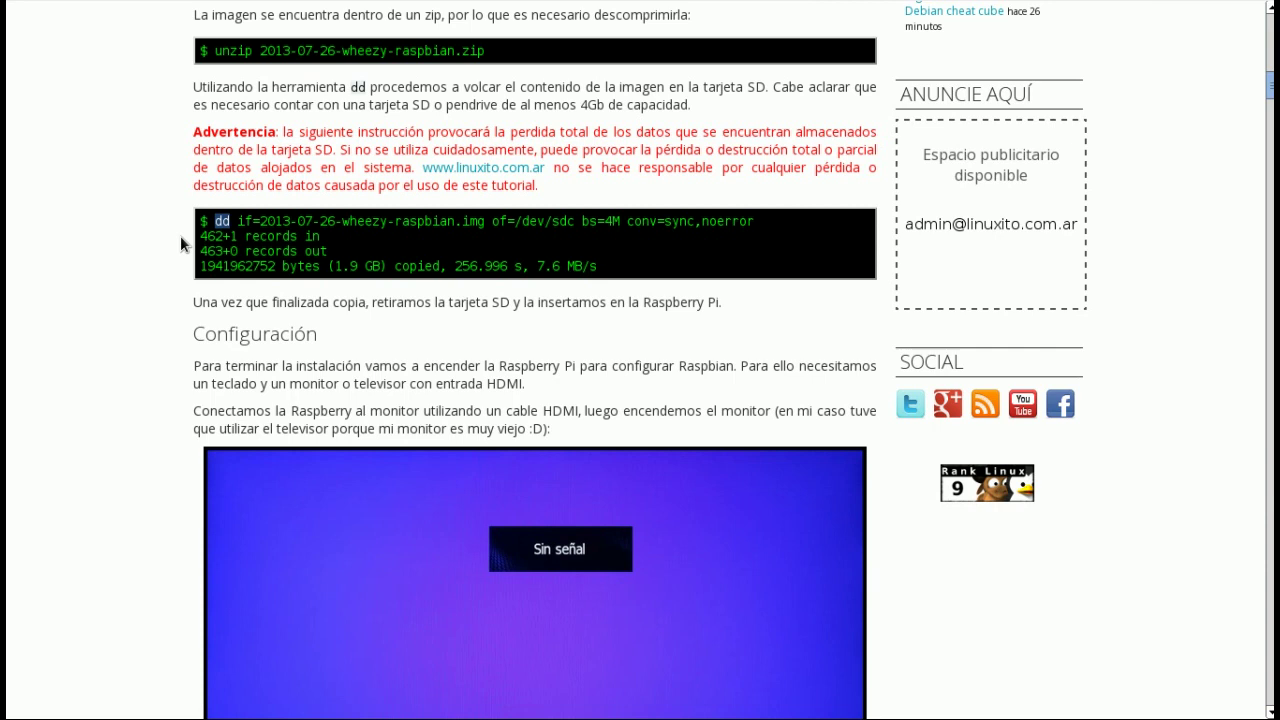
Check the archive's extraction progress in the file manager, and copy the tutorial's full dd command into the root terminal without running it.
key("ctrl+alt+Right")
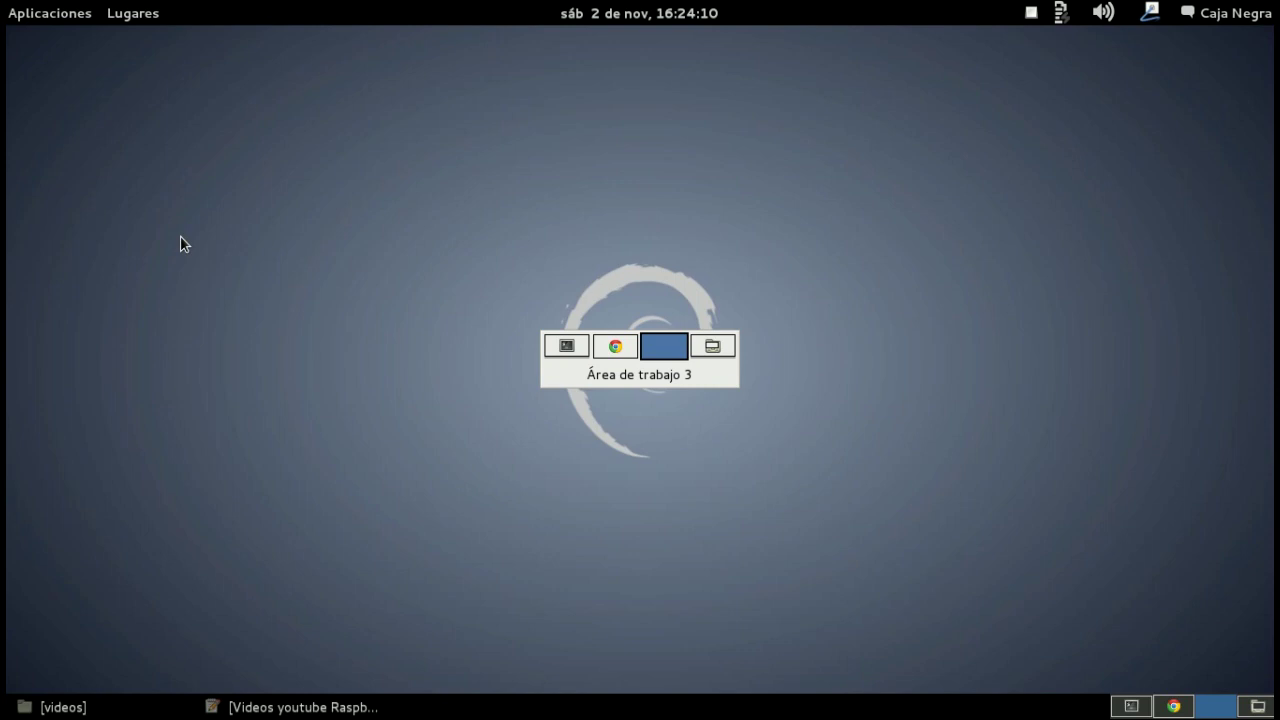
key("ctrl+alt+Right")
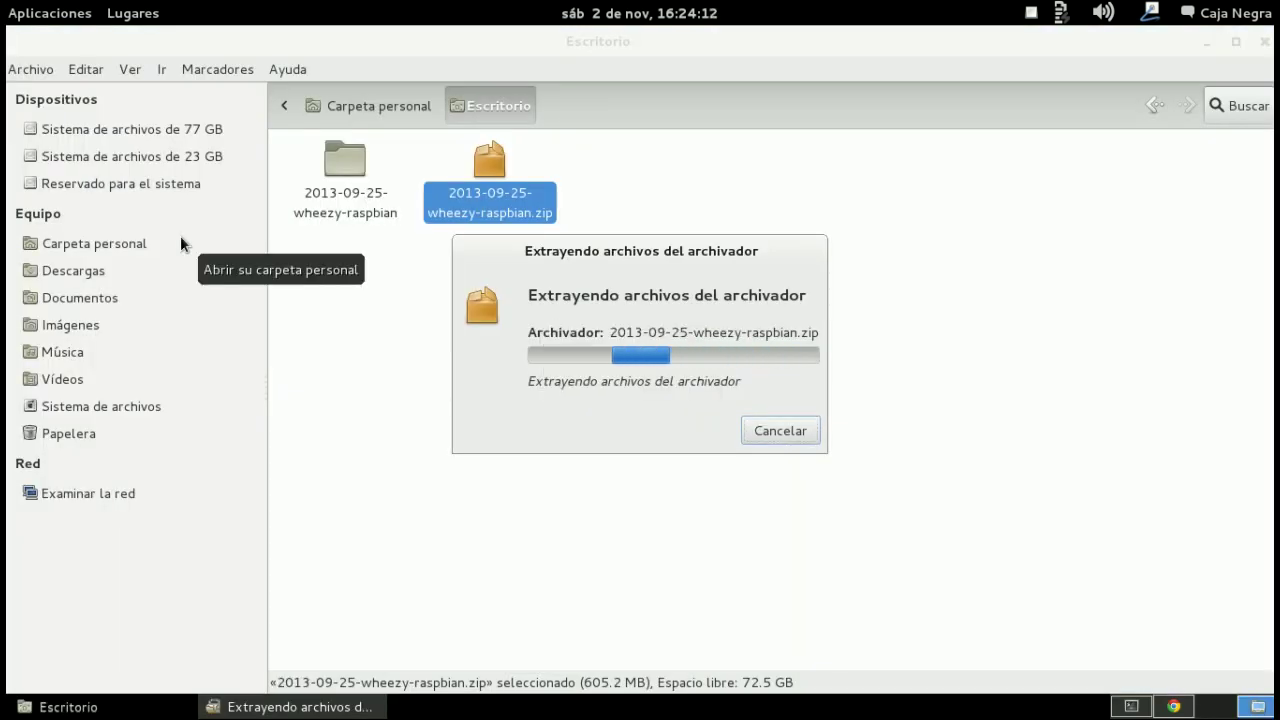
key("ctrl+alt+Left")
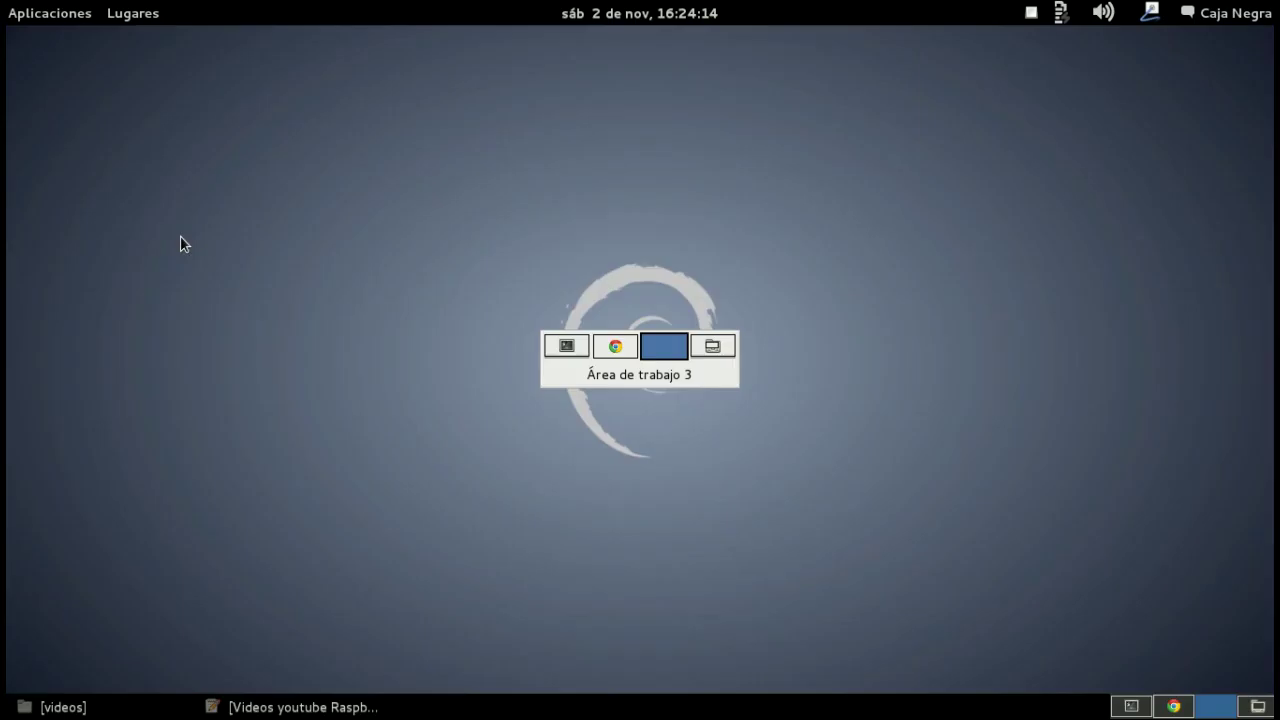
key("ctrl+alt+Left")
left_click(216, 218)
left_click_drag(213, 220, 754, 217)
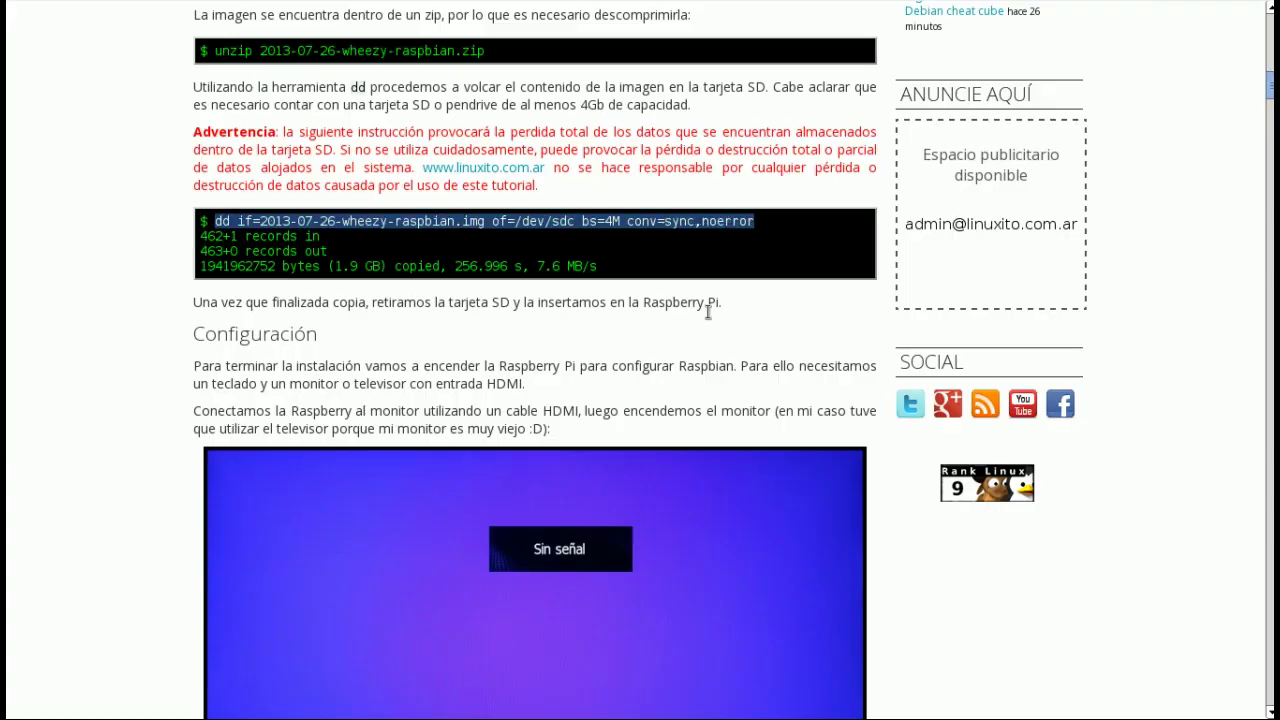
key("ctrl+alt+Left")
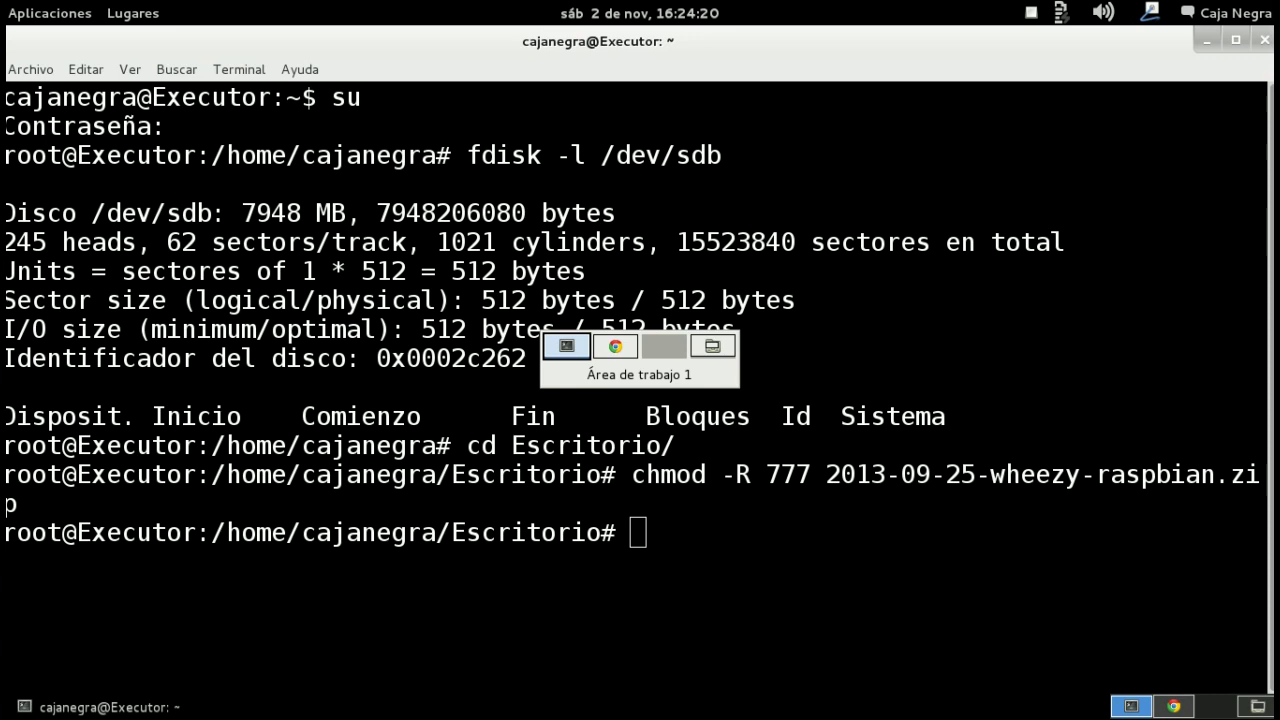
type("dd if=2013-07-26-wheezy-raspbian.img of=/dev/sdc bs=4M conv=sync,noerror")
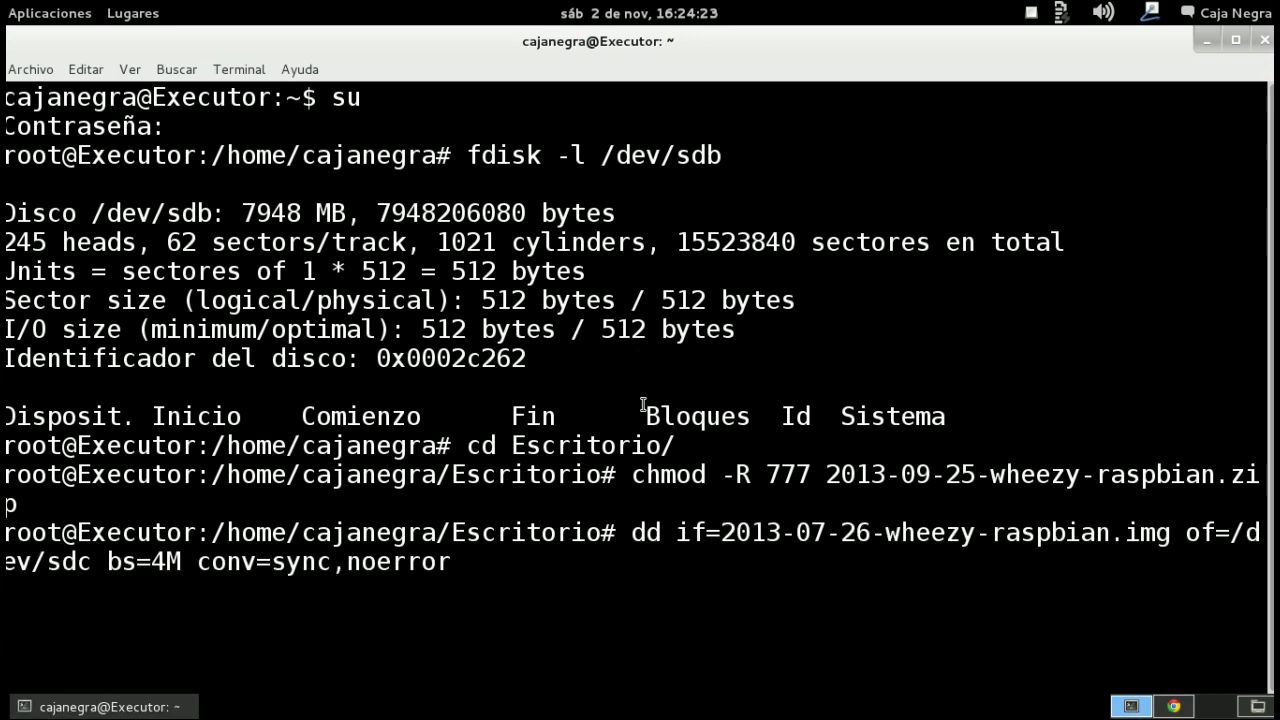
Remove the tutorial's image filename after if= in the dd command.
key("Left")
key("Left")
key("Left")
key("Left")
key("Left")
key("Left")
key("Left")
key("Left")
key("Left")
key("Left")
key("Left")
key("Left")
key("Left")
key("Left")
key("Left")
key("Left")
key("Left")
key("Left")
key("Left")
key("Left")
key("Left")
key("Left")
key("Left")
key("Left")
key("BackSpace")
key("BackSpace")
key("BackSpace")
key("BackSpace")
key("BackSpace")
key("BackSpace")
key("BackSpace")
key("BackSpace")
key("BackSpace")
key("BackSpace")
key("BackSpace")
key("BackSpace")
key("BackSpace")
key("BackSpace")
key("BackSpace")
key("BackSpace")
key("BackSpace")
key("BackSpace")
key("BackSpace")
key("BackSpace")
key("BackSpace")
key("BackSpace")
key("BackSpace")
key("BackSpace")
key("BackSpace")
key("BackSpace")
key("BackSpace")
key("BackSpace")
key("BackSpace")
key("BackSpace")
key("BackSpace")
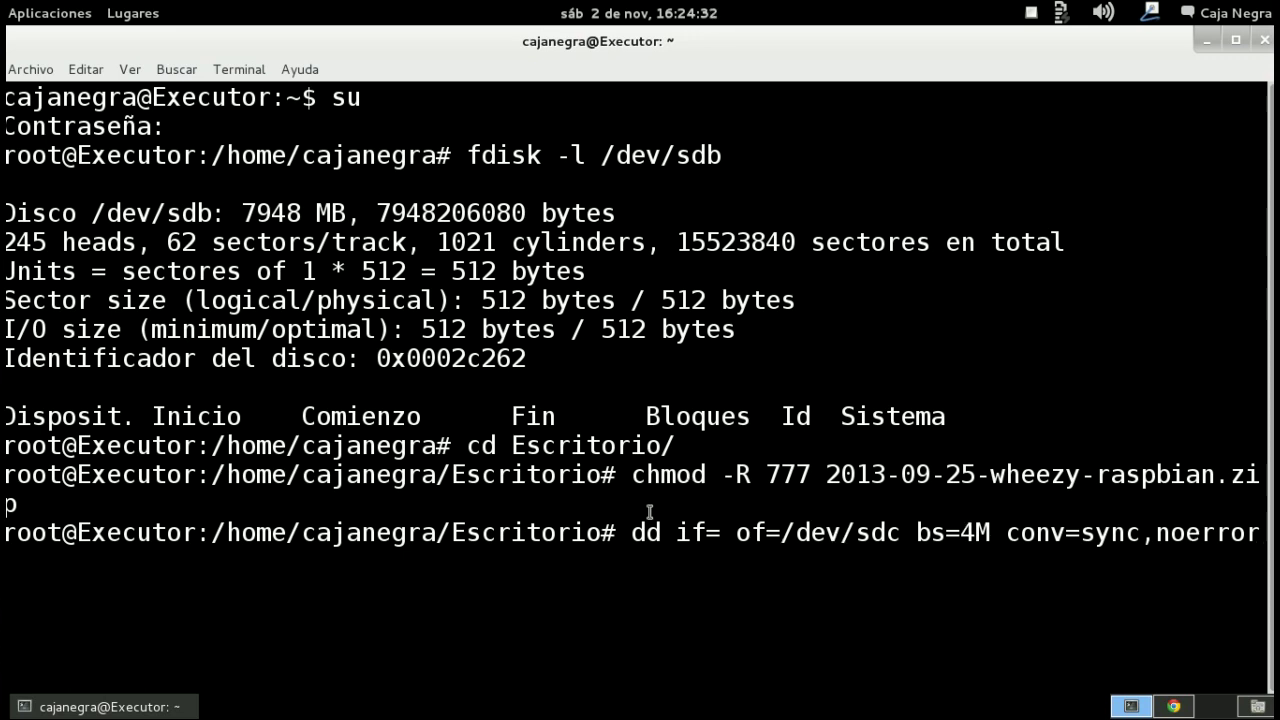
Highlight dd and if= in the command, and fill in 2013-09-25-wheezy-raspbian. after if= with filename completion.
left_click_drag(633, 533, 662, 533)
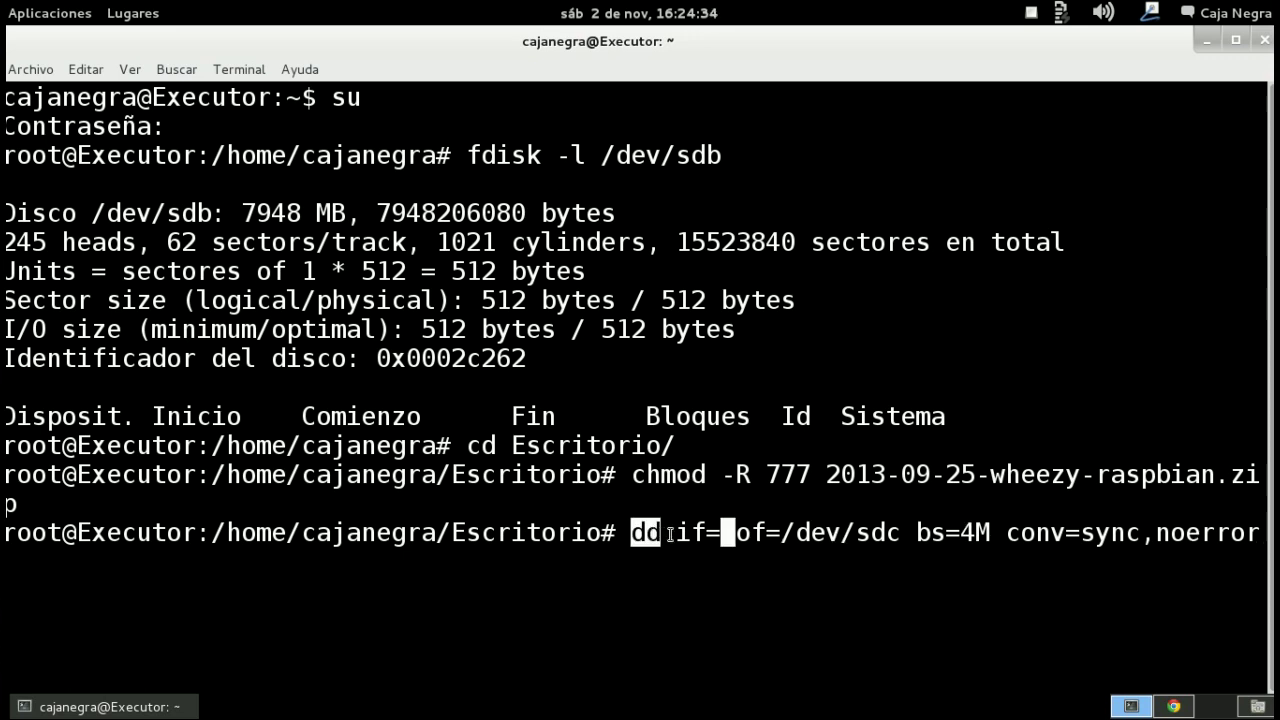
left_click(679, 532)
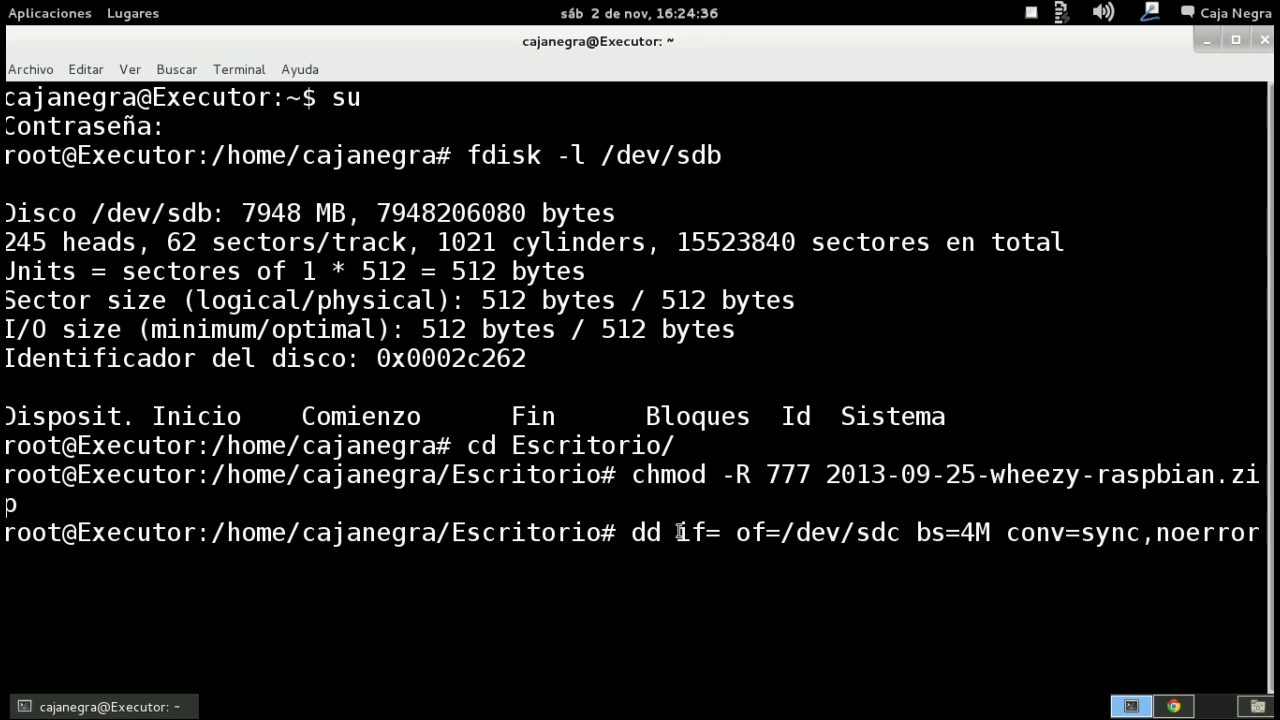
left_click_drag(680, 531, 720, 531)
left_click(722, 531)
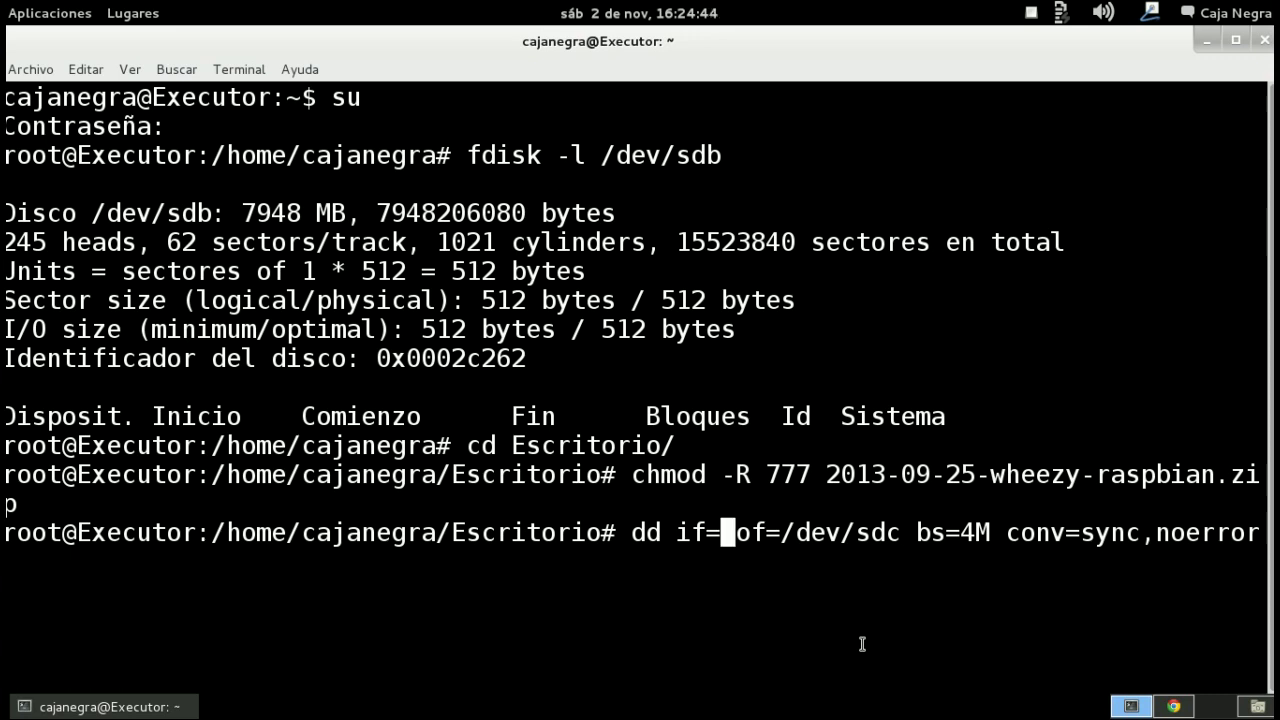
type("2013")
key("Tab")
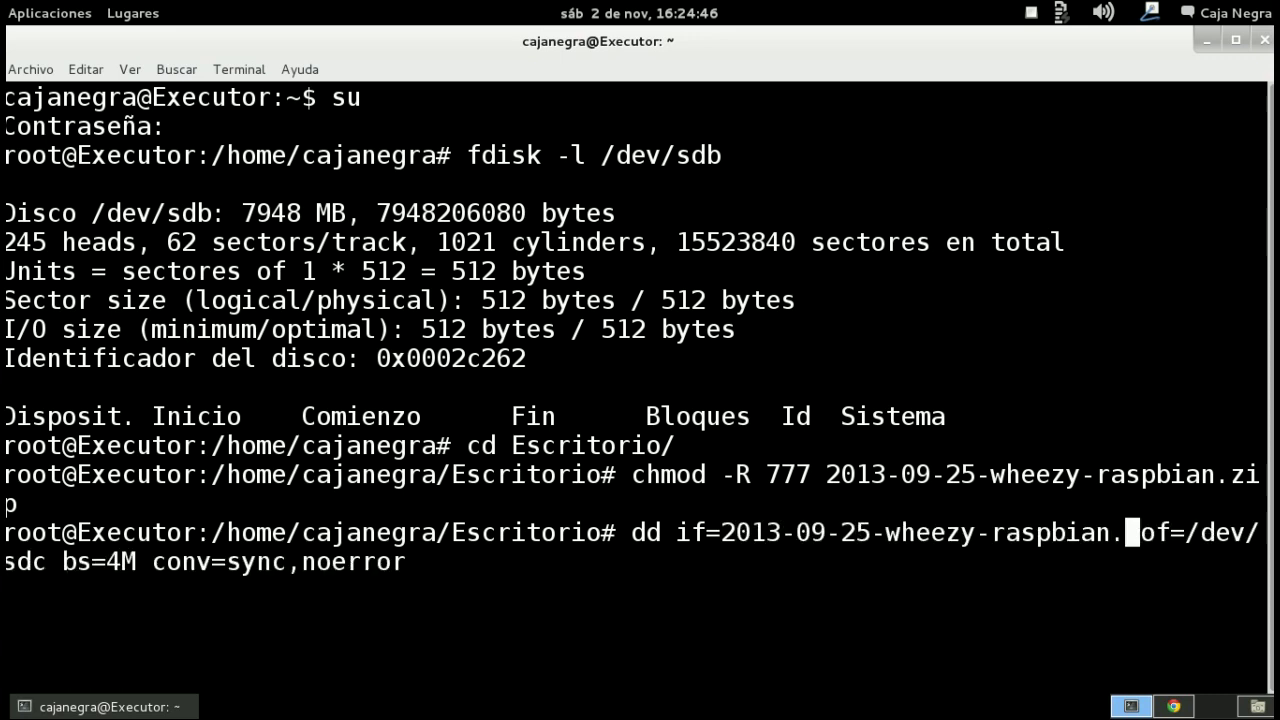
type("zip")
key("BackSpace")
key("BackSpace")
key("BackSpace")
key("BackSpace")
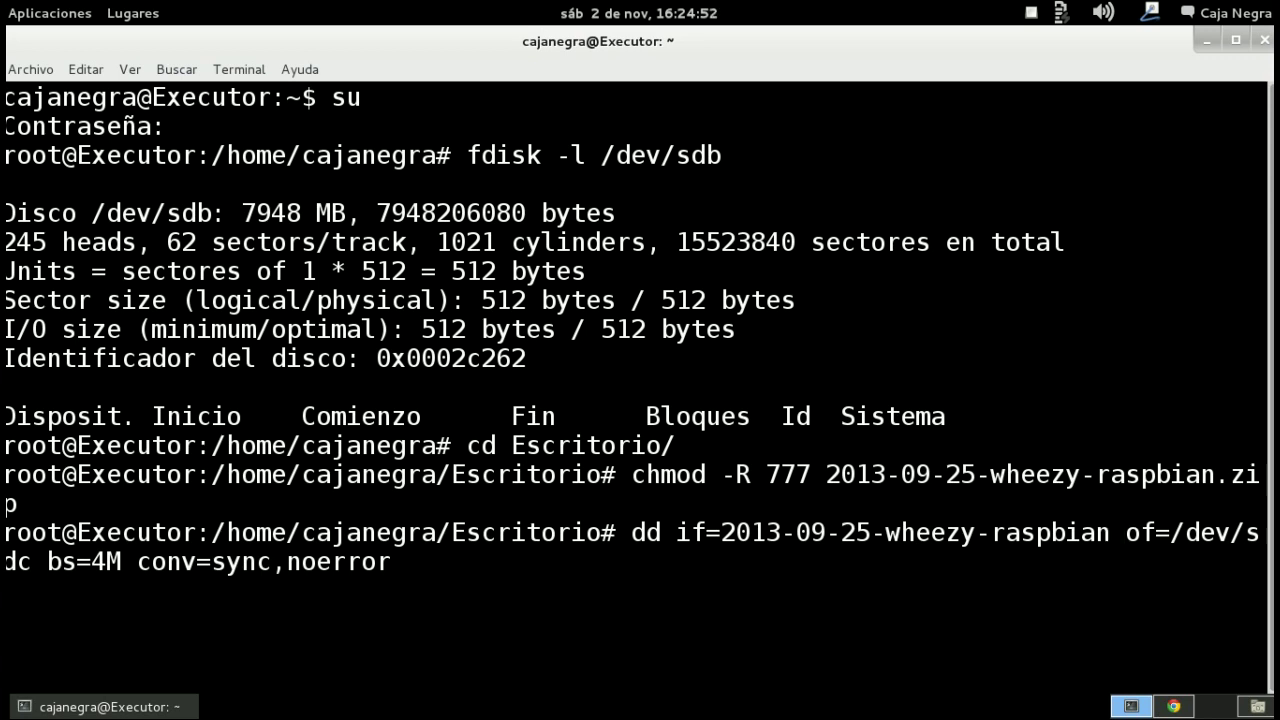
Check the extracted image file's name in the Escritorio folder and complete the dd input filename with the .img extension.
key("ctrl+alt+Right")
key("ctrl+alt+Right")
key("ctrl+alt+Right")
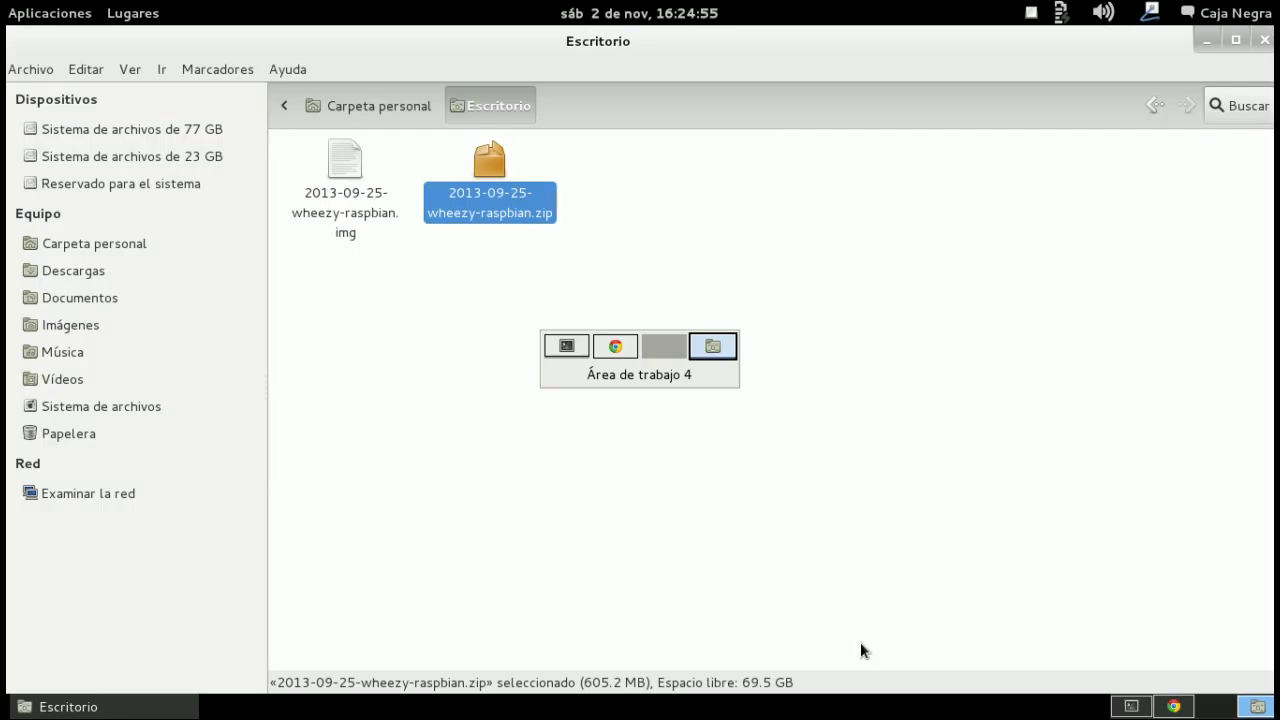
left_click(349, 240)
key("ctrl+alt+Left")
key("ctrl+alt+Left")
key("ctrl+alt+Left")
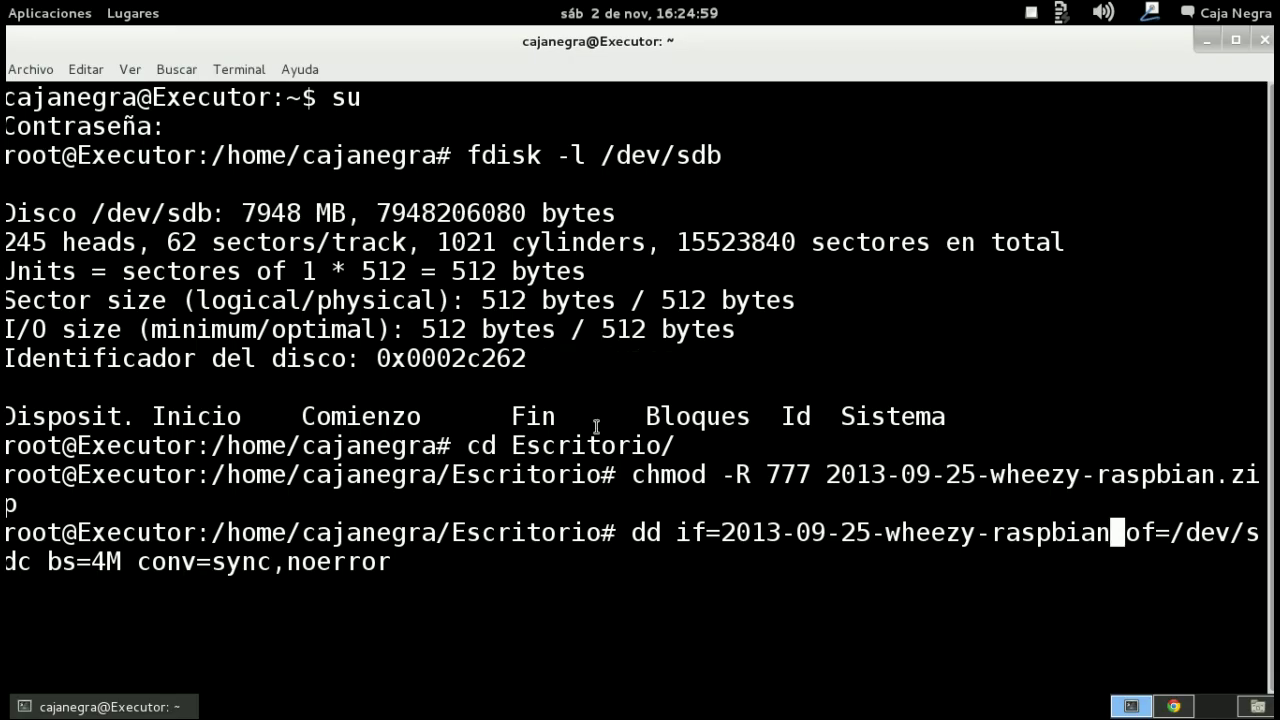
type("img")
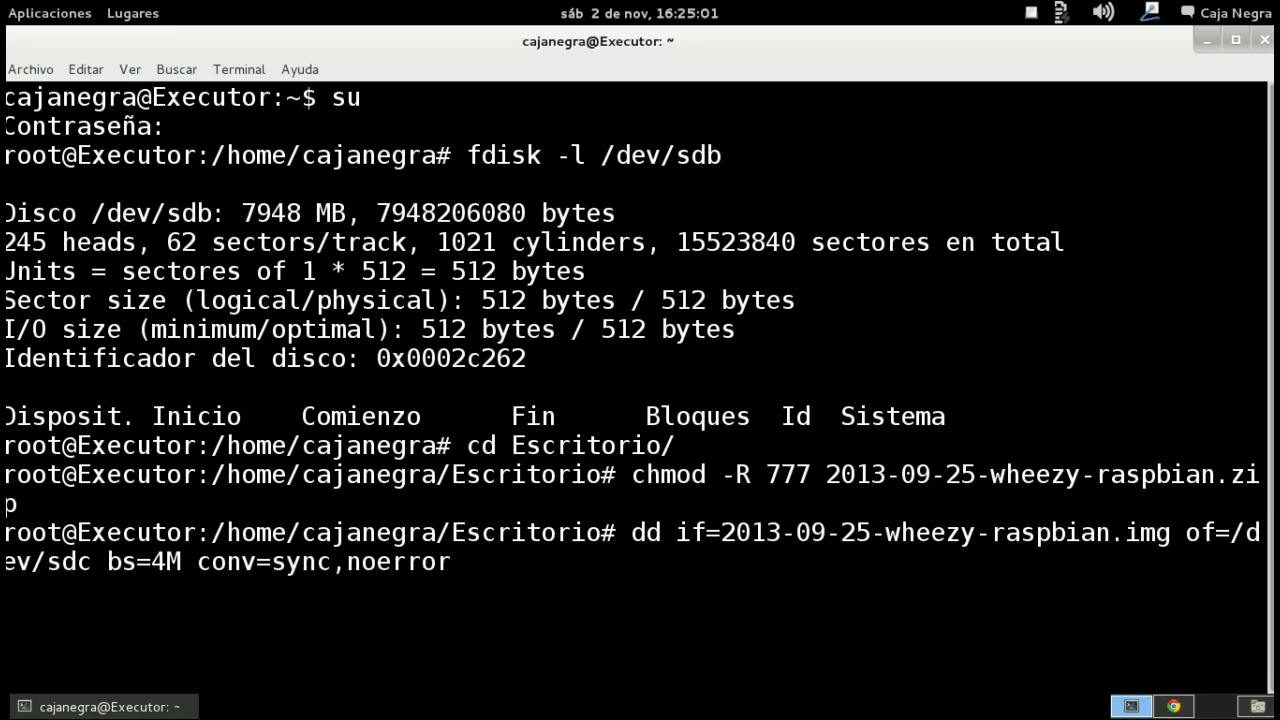
Set the dd command's output device to /dev/sdb and place the cursor at the end of the command.
key("Right")
key("Right")
key("Right")
key("Right")
key("Right")
key("Right")
key("Left")
key("Left")
key("Left")
key("Left")
key("Left")
key("Right")
key("Right")
key("Right")
key("Right")
key("Right")
key("Right")
key("Right")
key("Right")
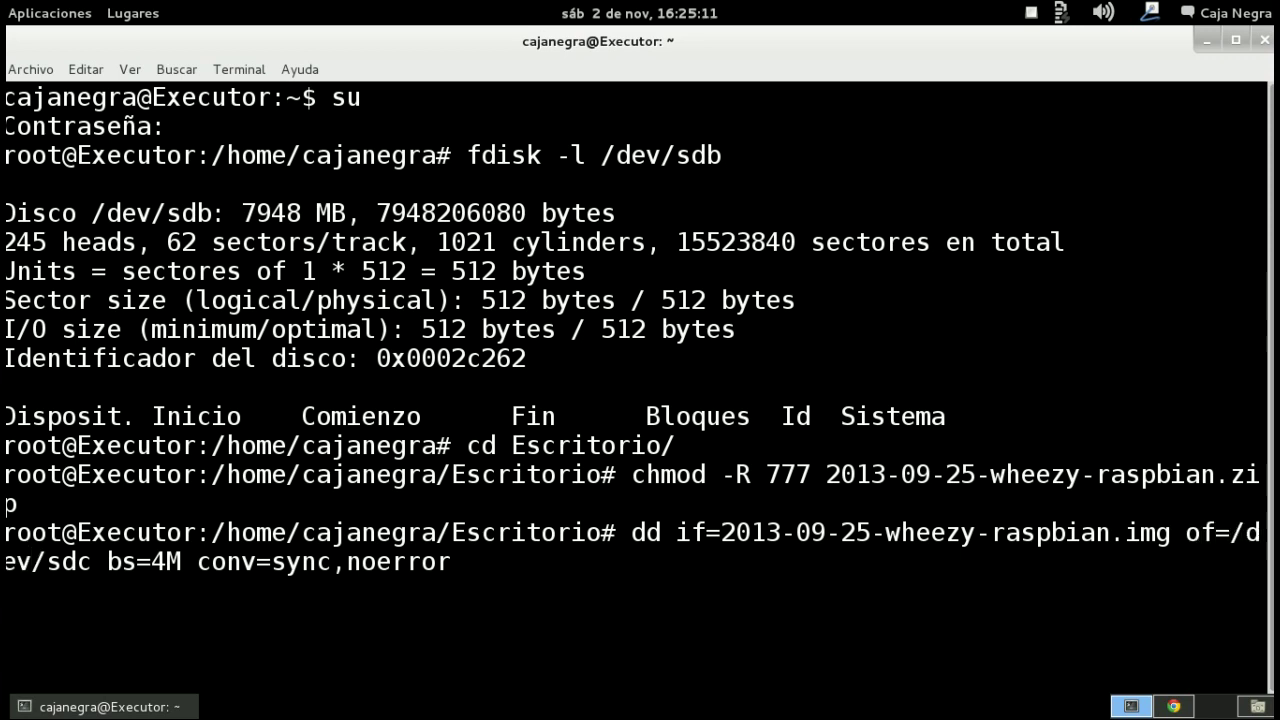
key("Right")
key("Right")
key("Right")
key("BackSpace")
type("b")
key("Right")
key("Right")
key("Right")
key("Right")
key("Right")
key("Right")
key("Right")
key("Right")
key("Right")
key("Right")
key("Right")
key("Right")
key("Right")
key("Right")
key("Right")
key("Right")
key("Right")
key("Right")
key("Right")
key("Right")
key("Right")
key("Right")
key("Right")
key("Right")
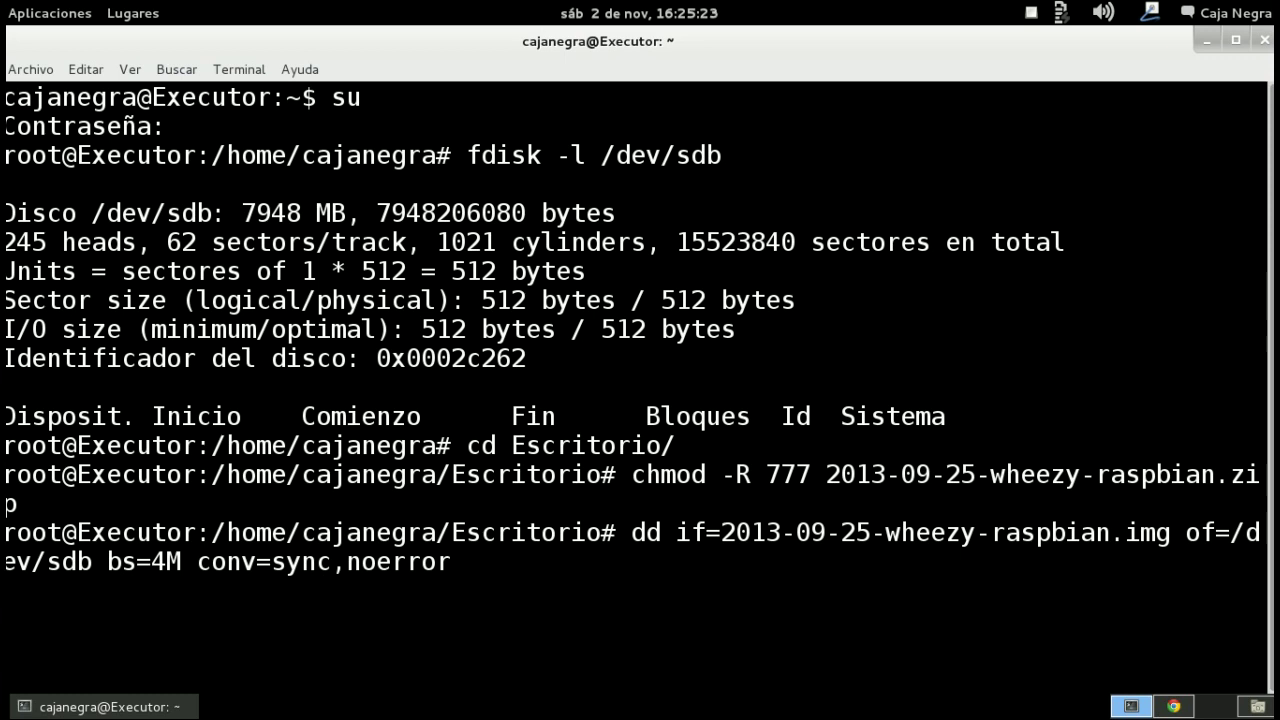
Review the command's filename, folder, device and options, and run dd if=2013-09-25-wheezy-raspbian.img of=/dev/sdb bs=4M conv=sync,noerror.
left_click_drag(721, 532, 1170, 538)
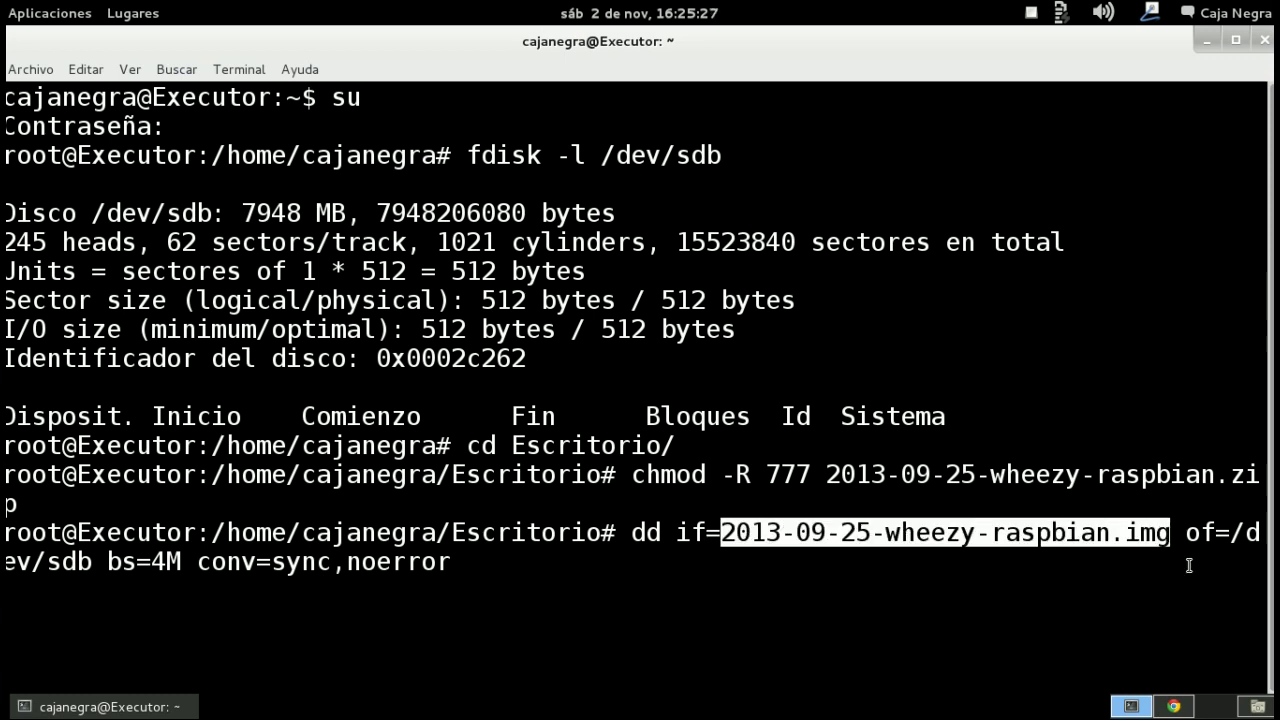
left_click_drag(600, 532, 452, 532)
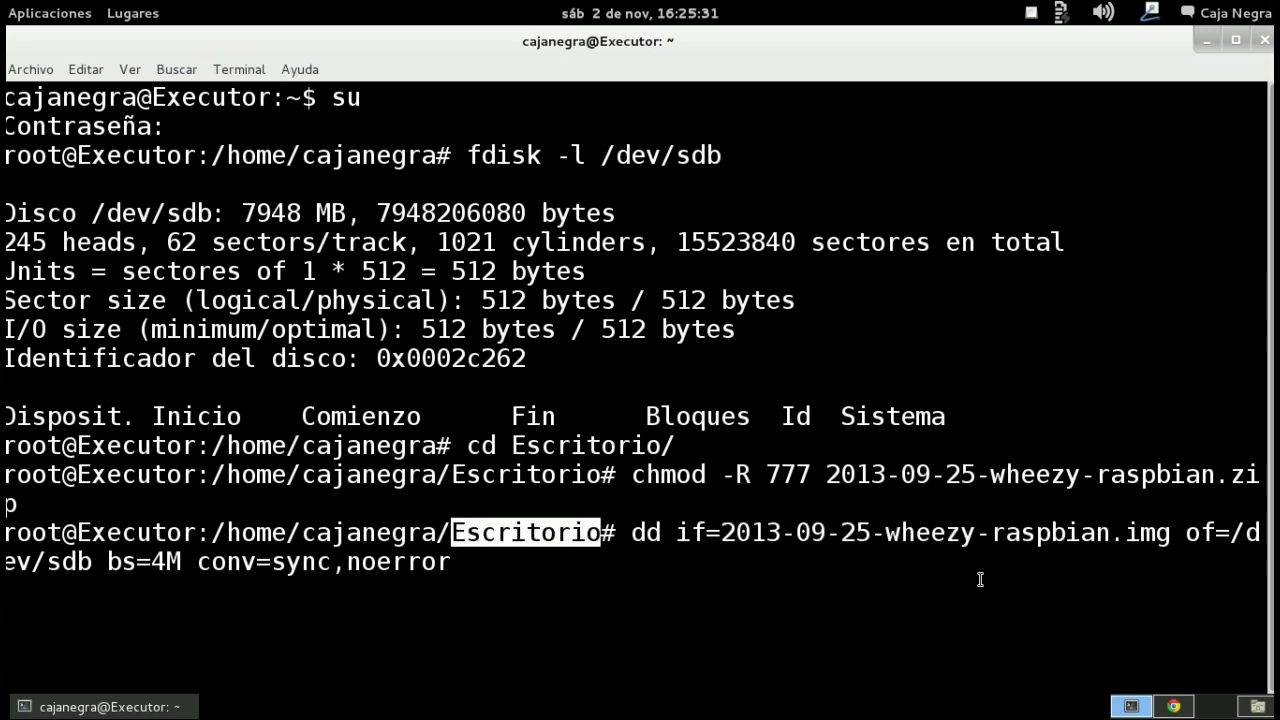
left_click_drag(722, 532, 1161, 530)
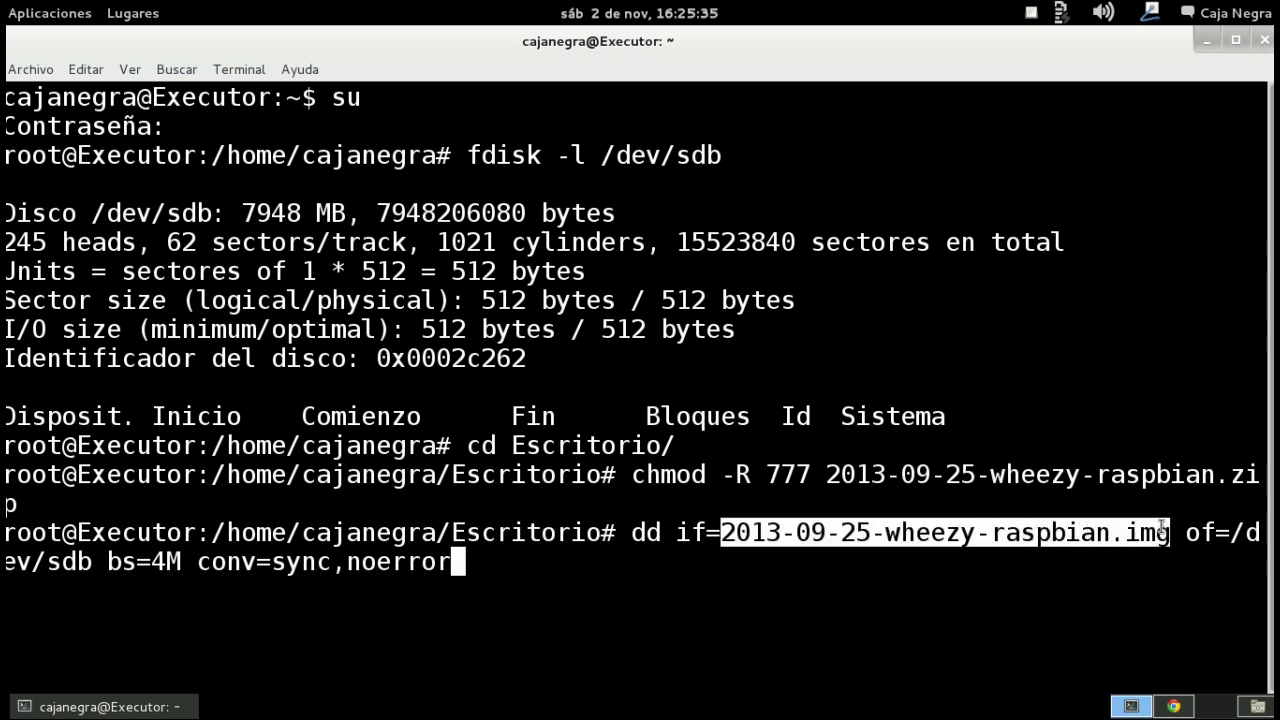
left_click_drag(1230, 532, 88, 561)
double_click(101, 561)
left_click(52, 562)
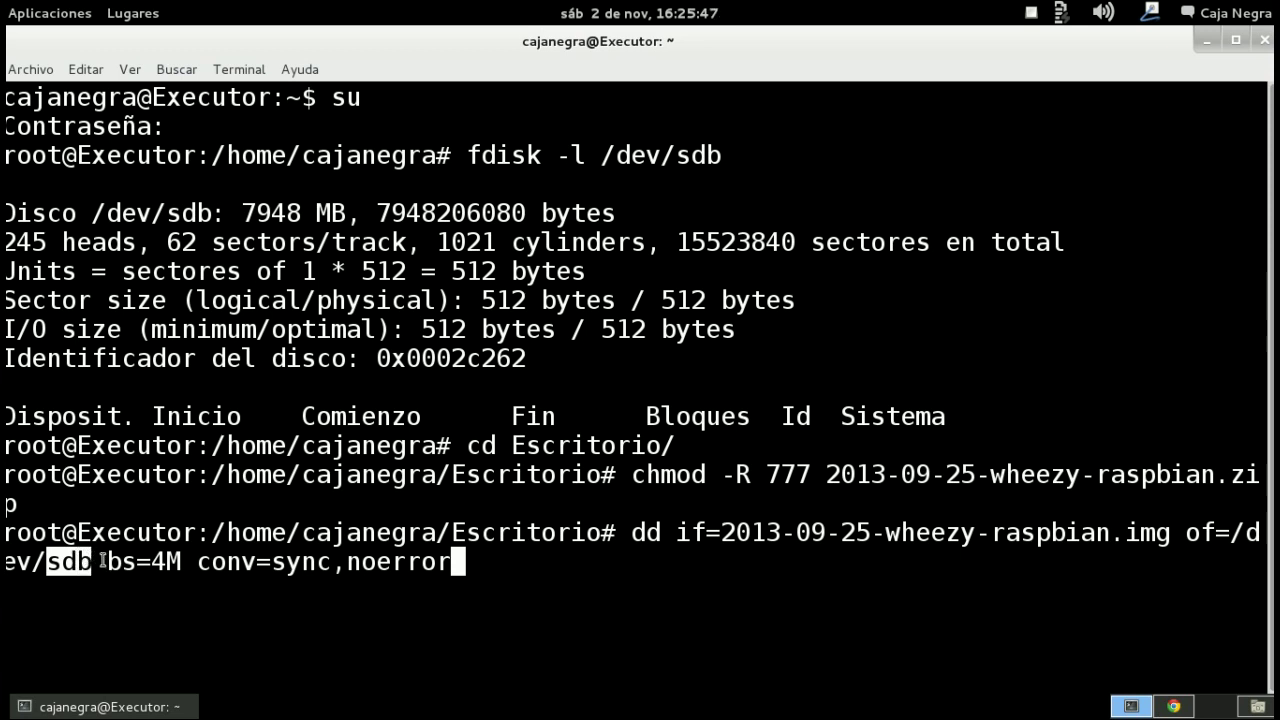
left_click_drag(108, 562, 733, 563)
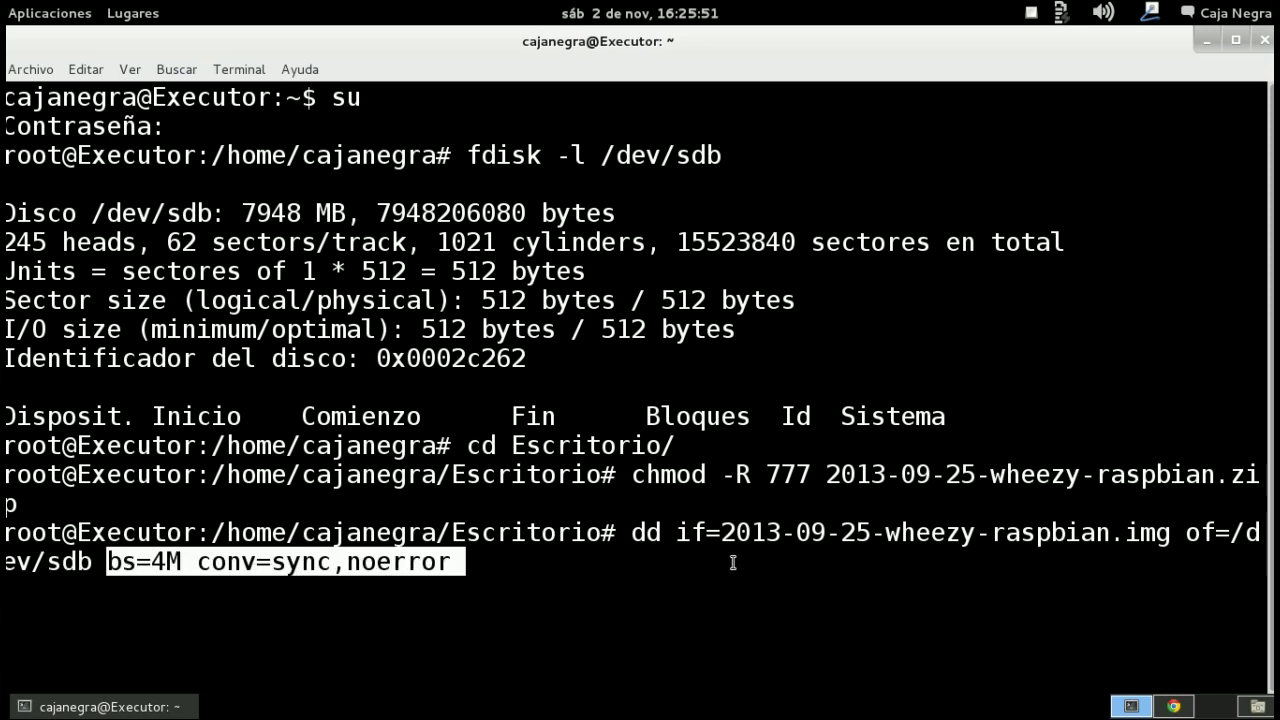
left_click(520, 557)
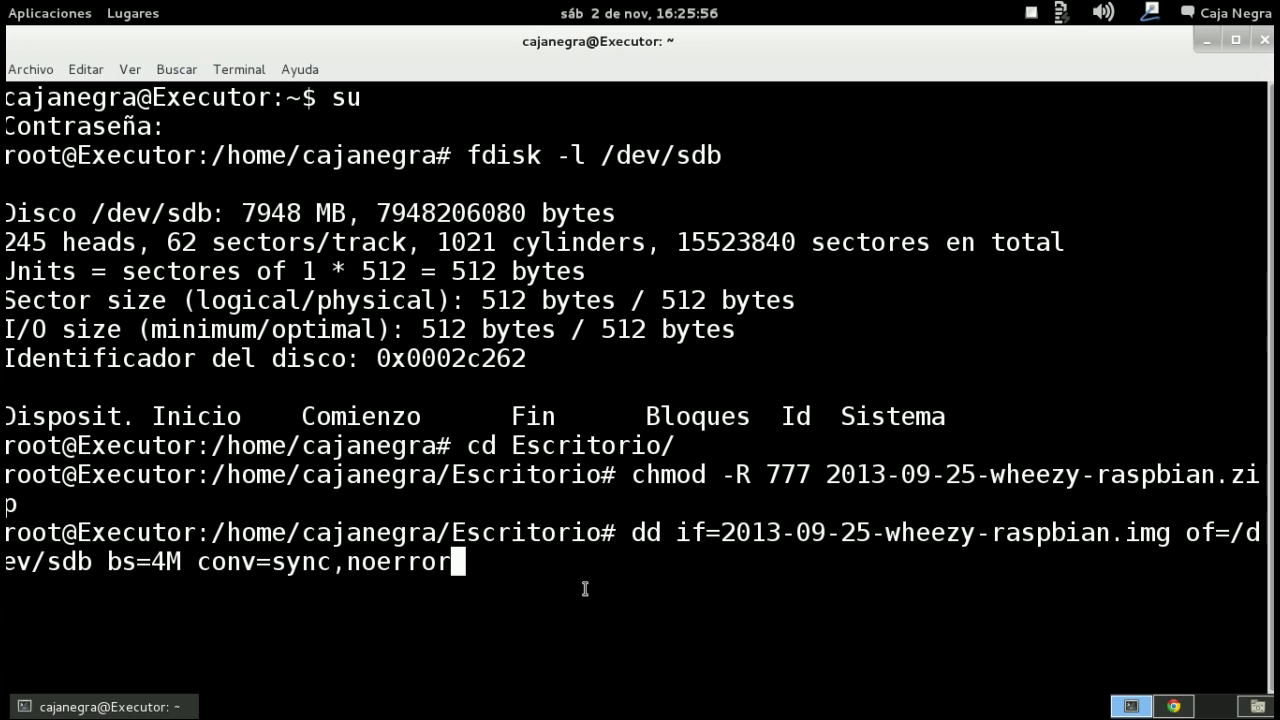
key("Return")
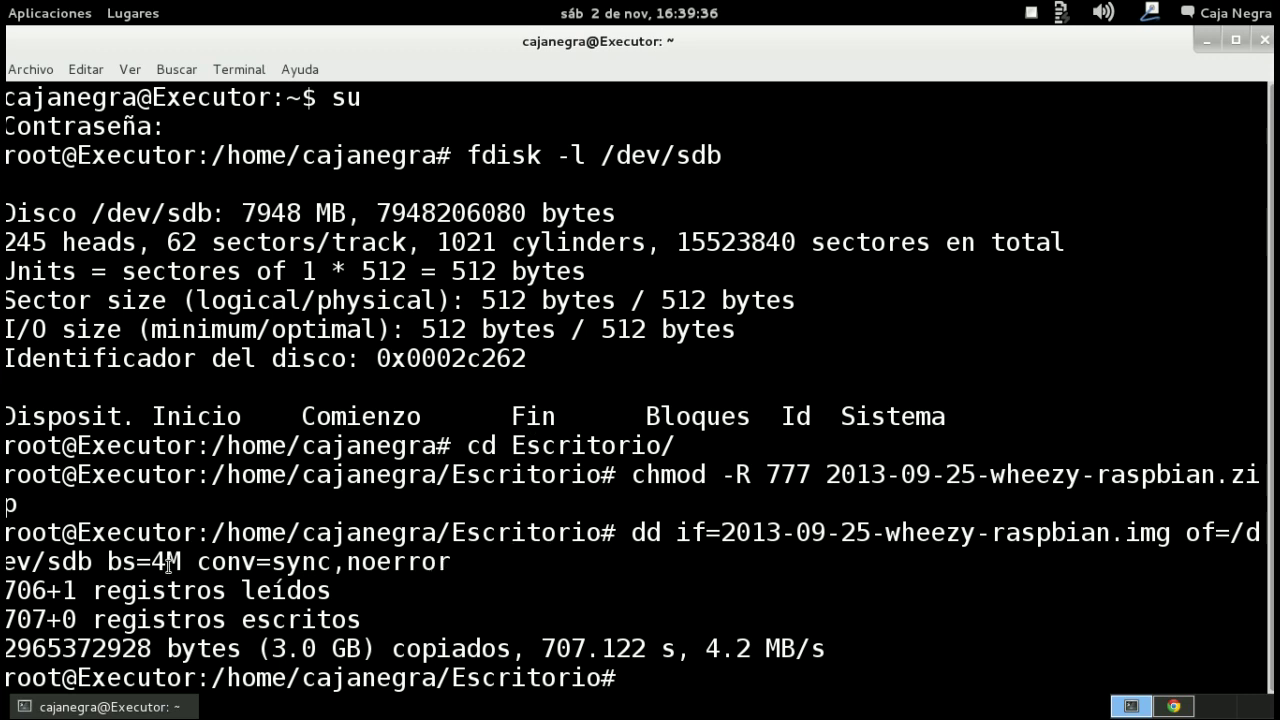
Highlight the executed dd command in the terminal and add six empty prompt lines below its output.
left_click_drag(633, 470, 651, 565)
left_click(631, 532)
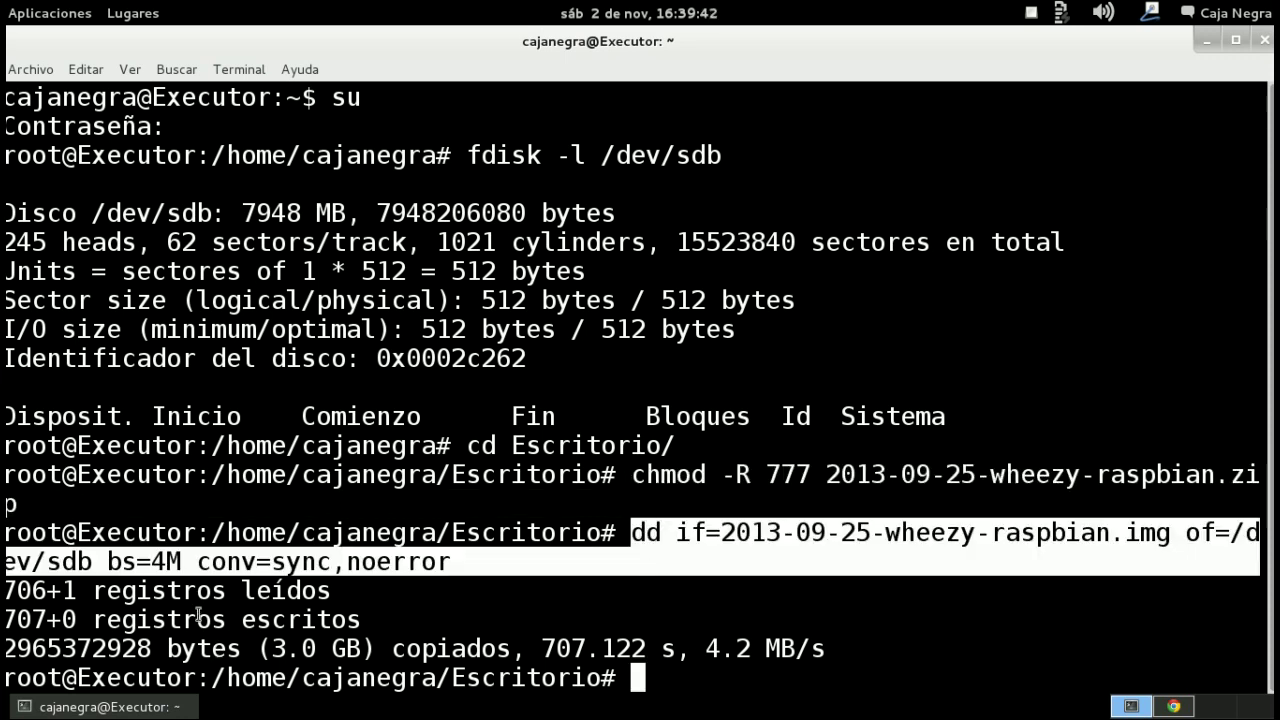
left_click(700, 682)
key("Return")
key("Return")
key("Return")
key("Return")
key("Return")
key("Return")
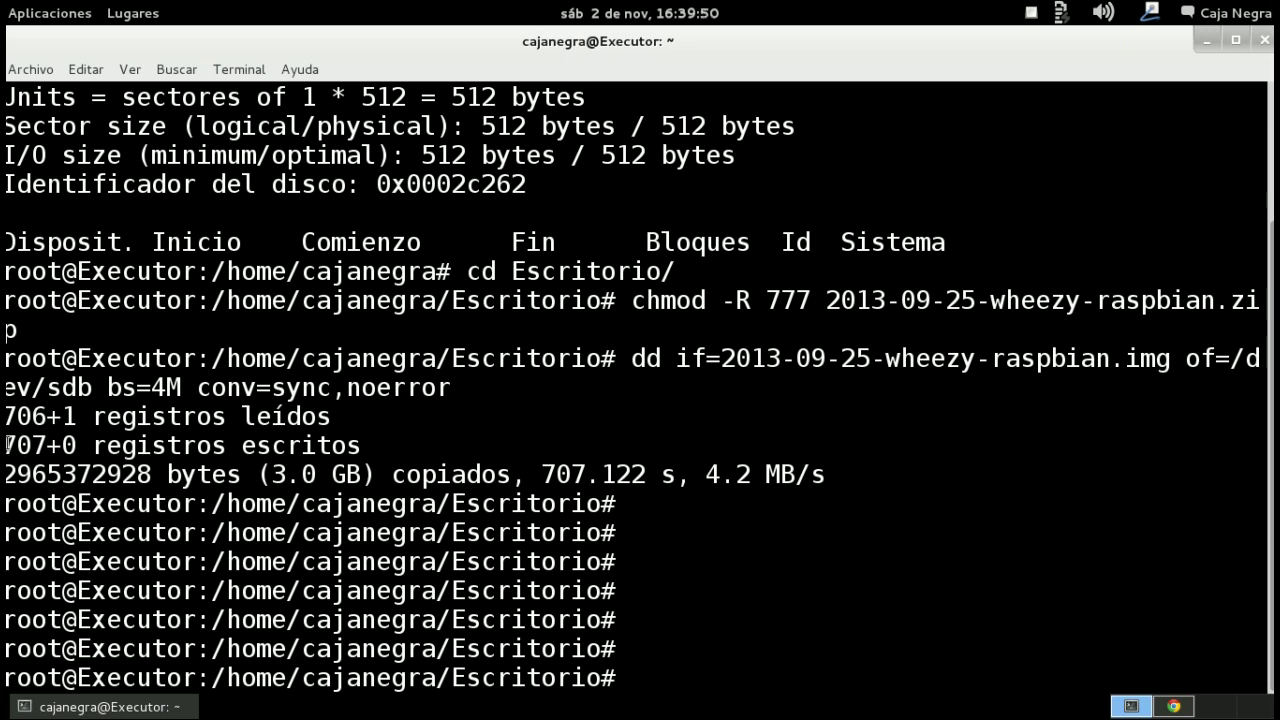
Highlight the records read, the bytes copied with elapsed time, and the transfer rate in the dd output.
triple_click(316, 418)
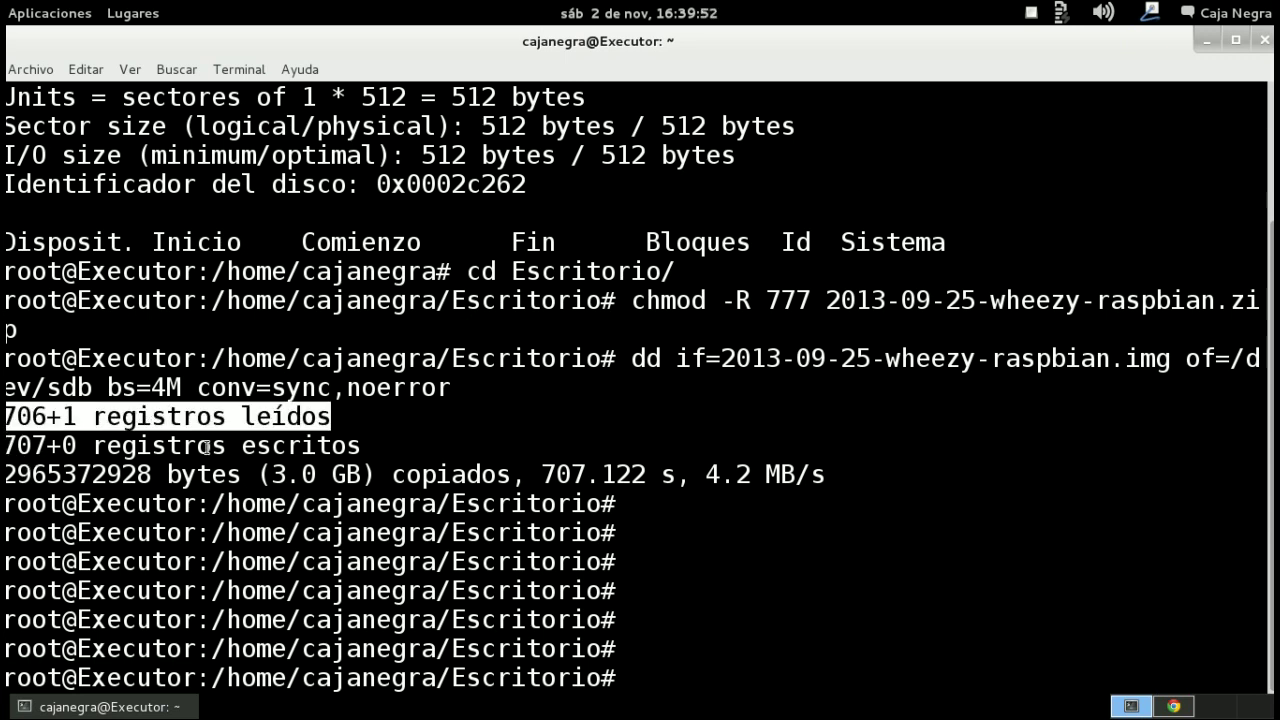
left_click_drag(350, 447, 692, 466)
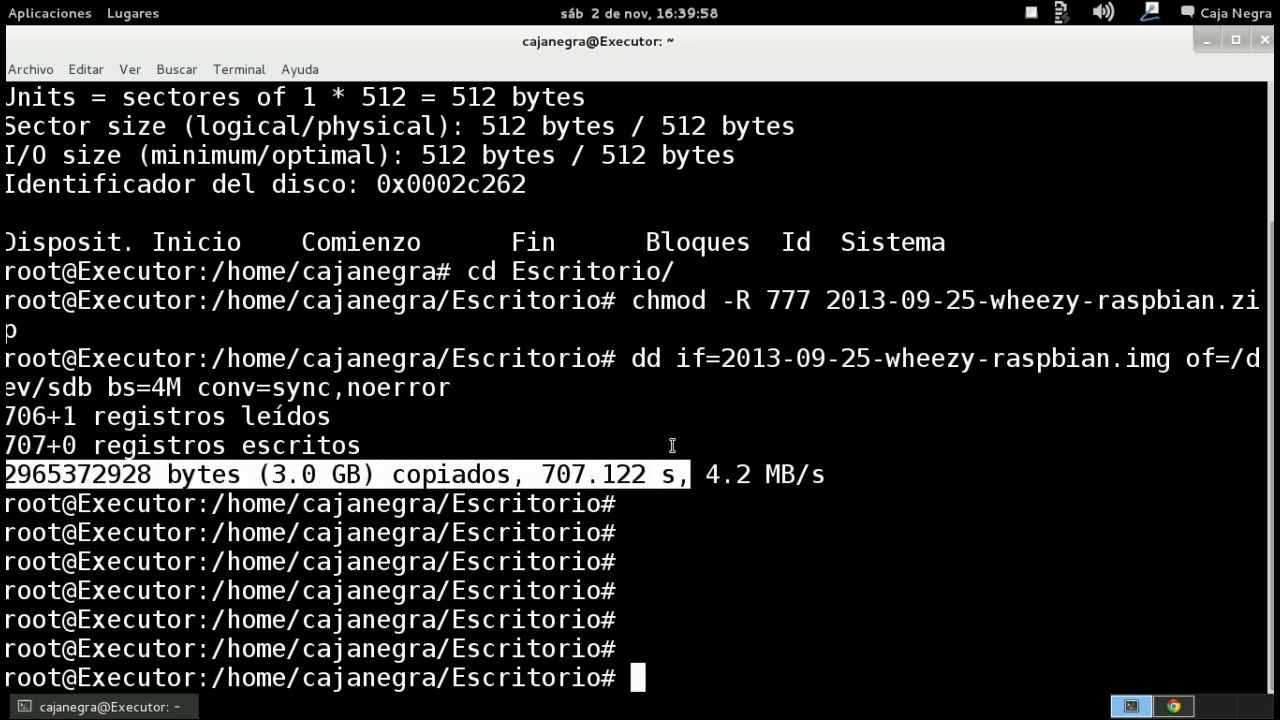
left_click_drag(824, 472, 706, 470)
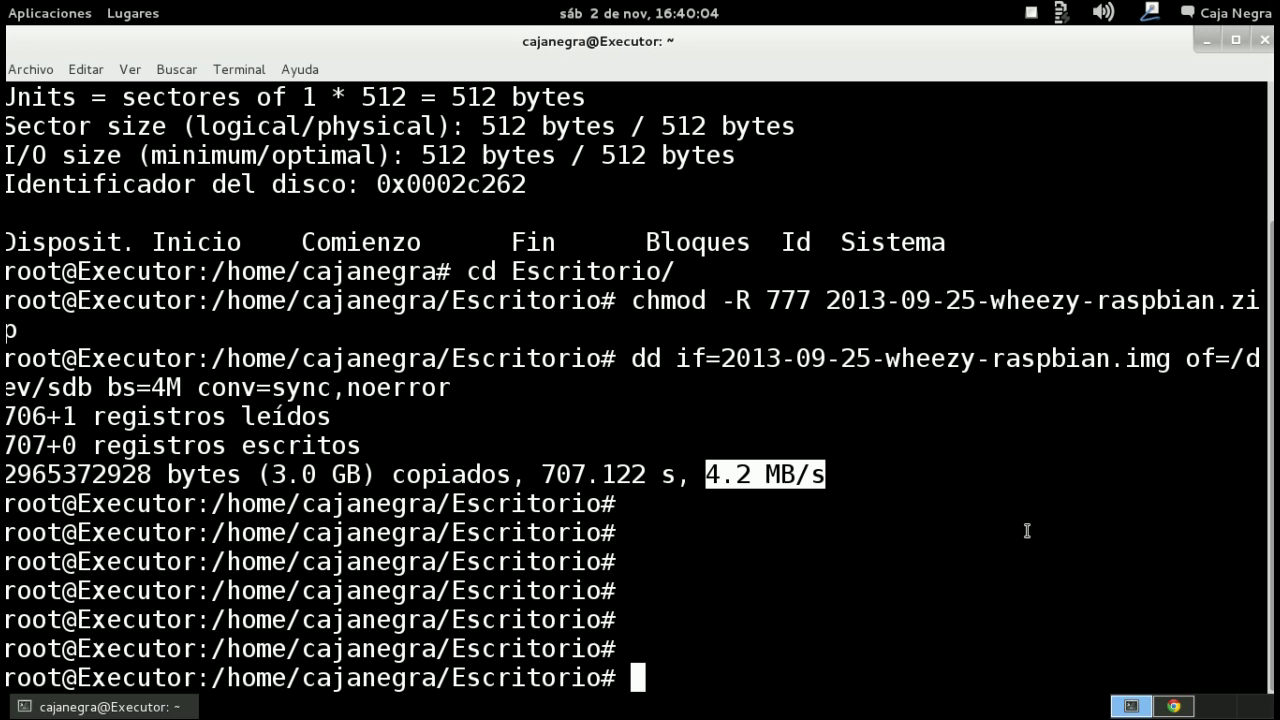
Launch GParted as superuser on the empty workspace, entering the administrator password, and maximize its window.
left_click(1207, 711)
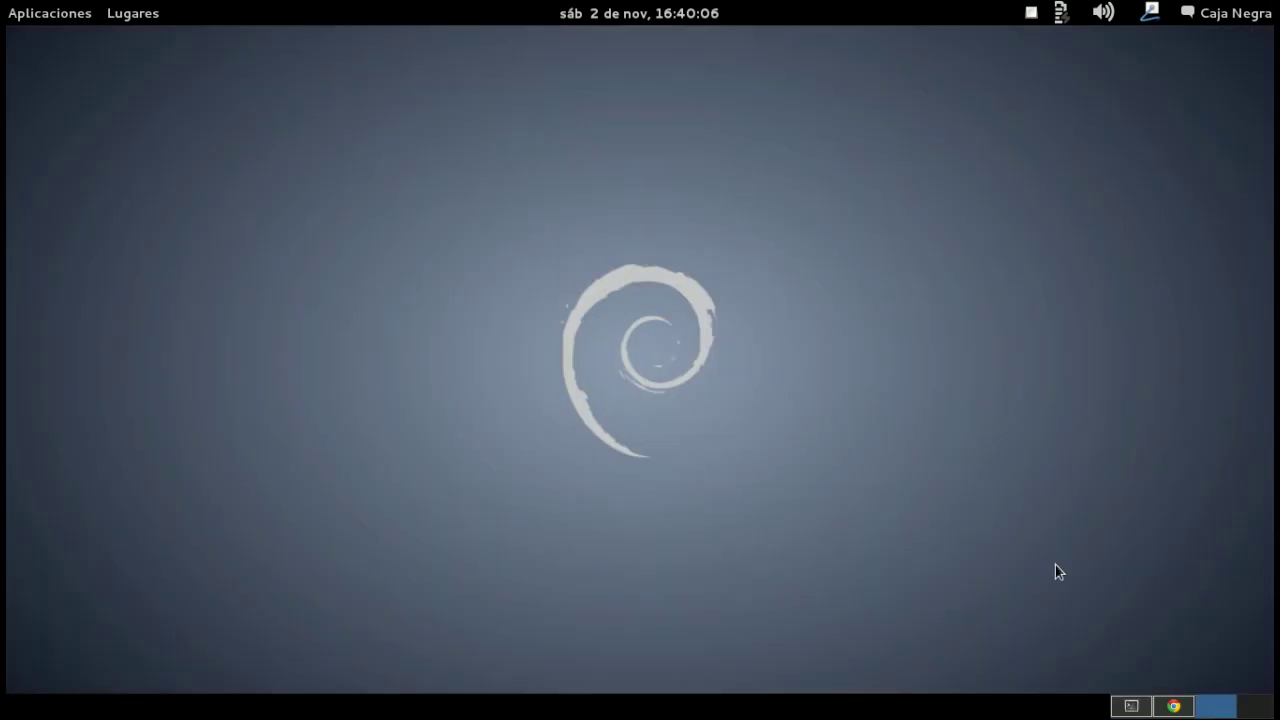
left_click(129, 18)
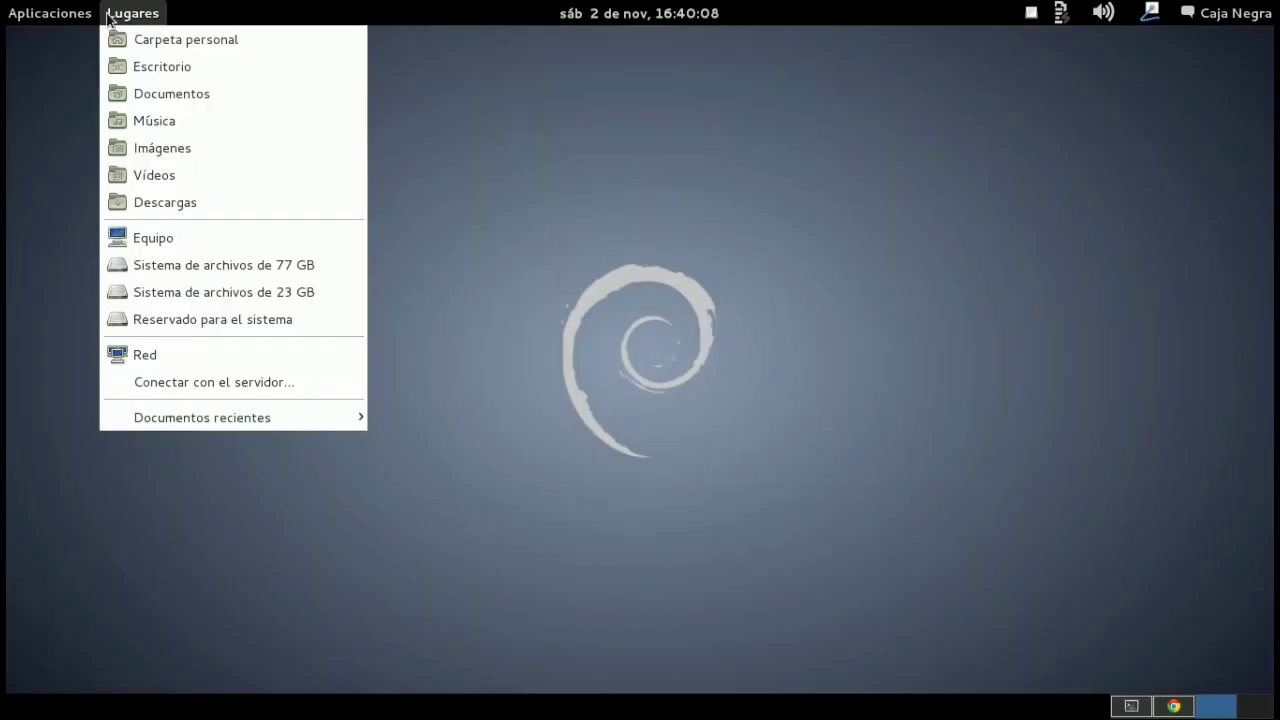
mouse_move(87, 18)
mouse_move(94, 95)
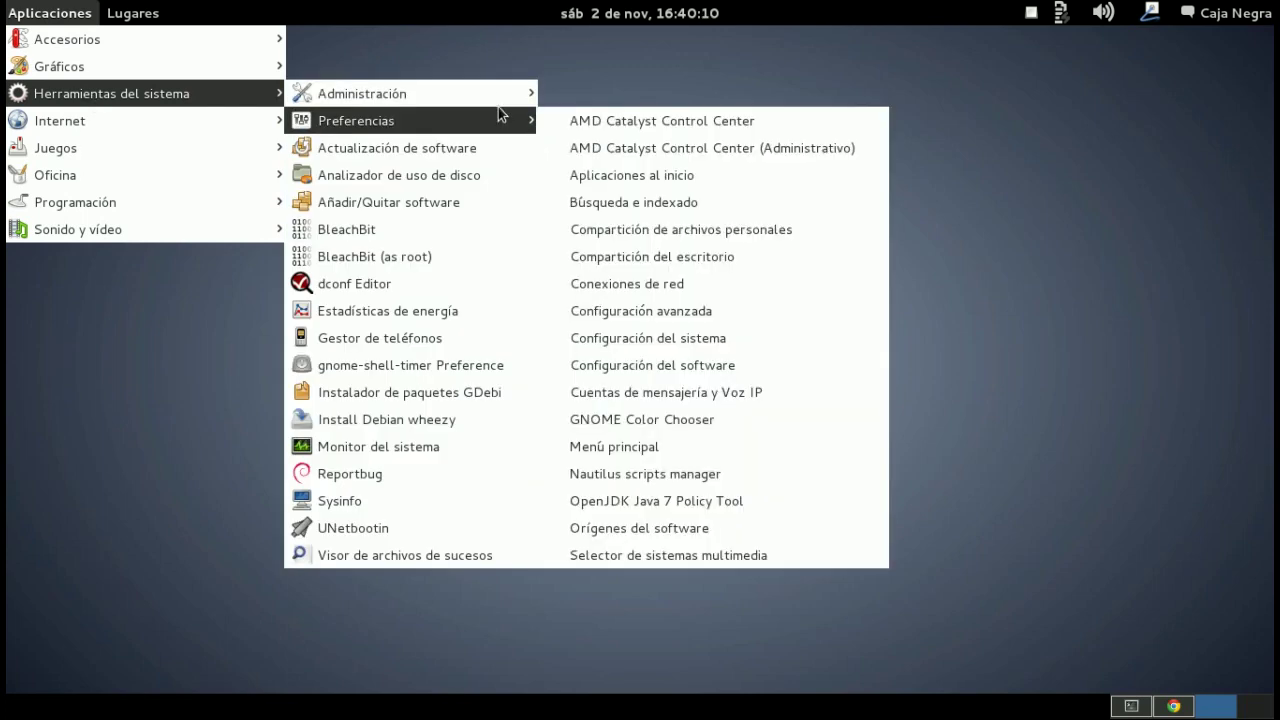
mouse_move(499, 93)
left_click(647, 176)
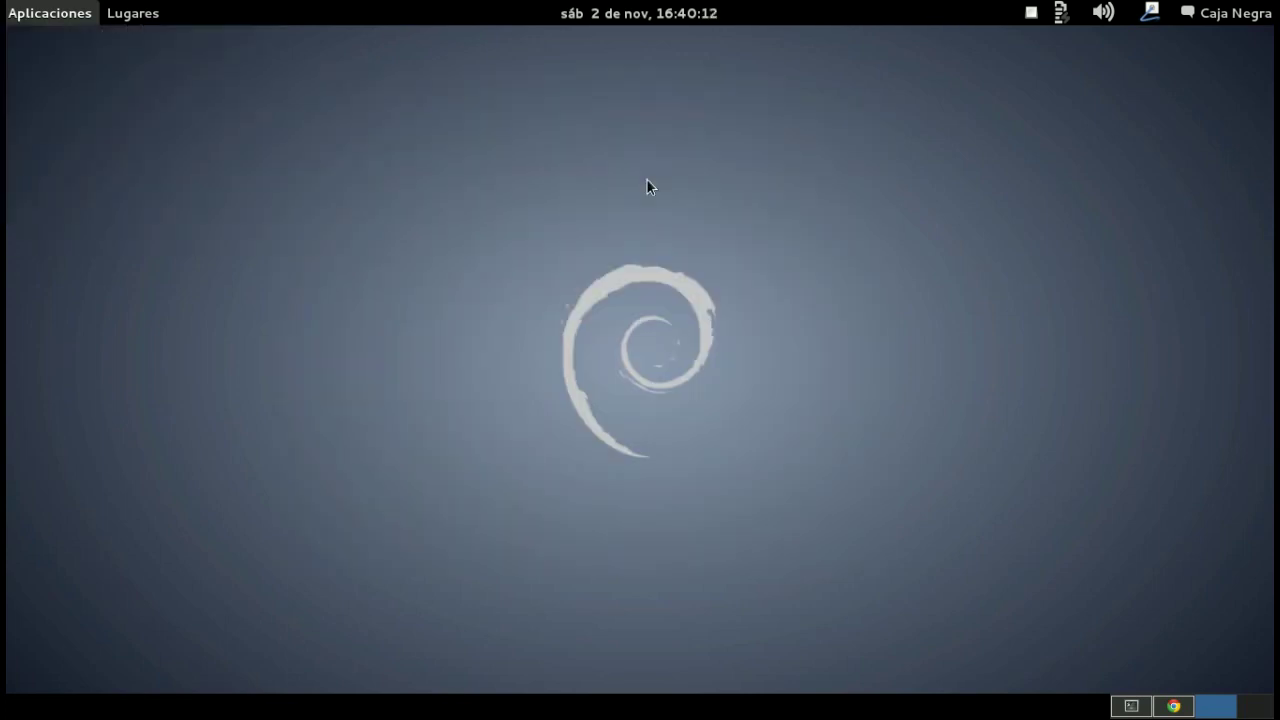
type("********")
key("Return")
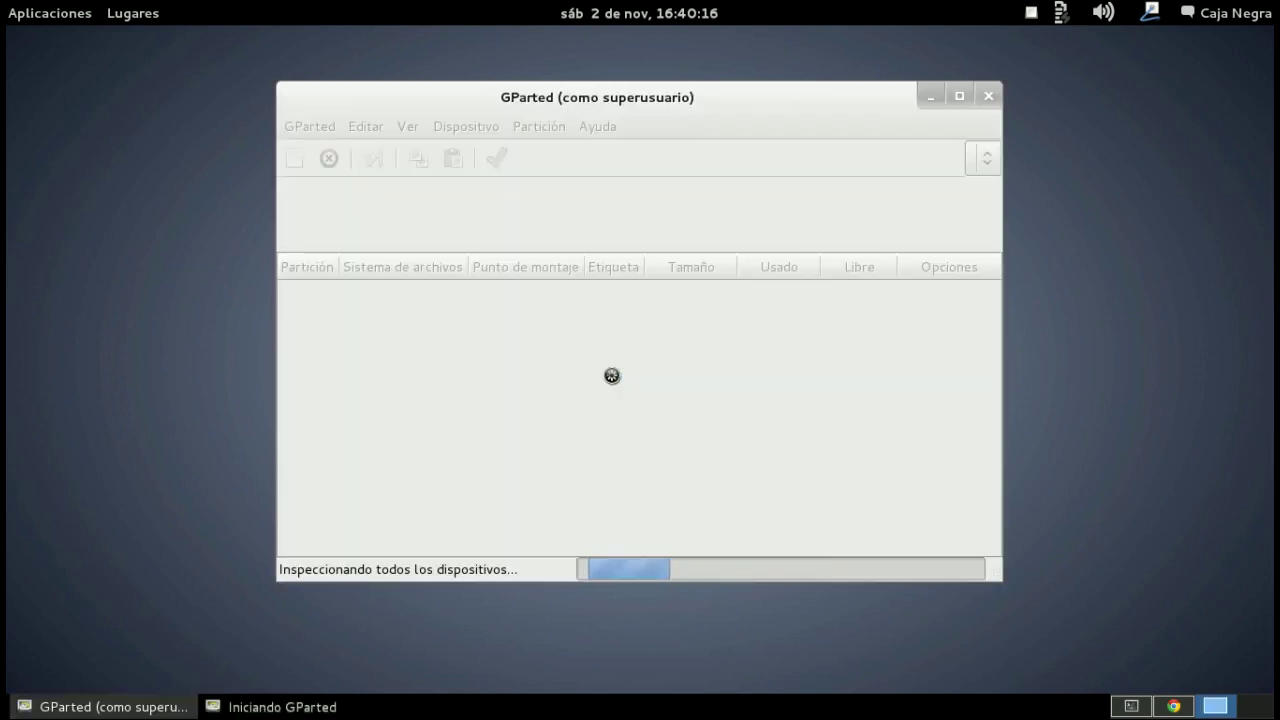
left_click(965, 90)
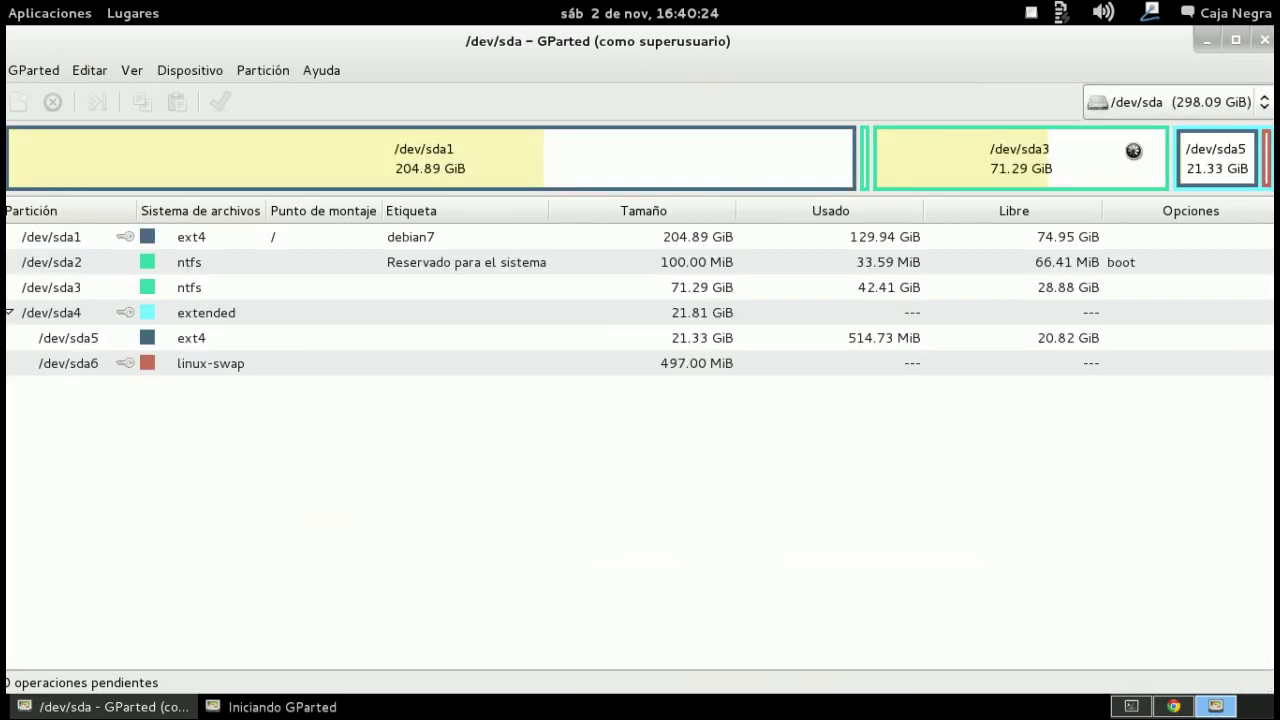
Switch the displayed device to /dev/sdb and inspect its fat16 and ext4 partitions.
left_click(1195, 108)
left_click(1163, 131)
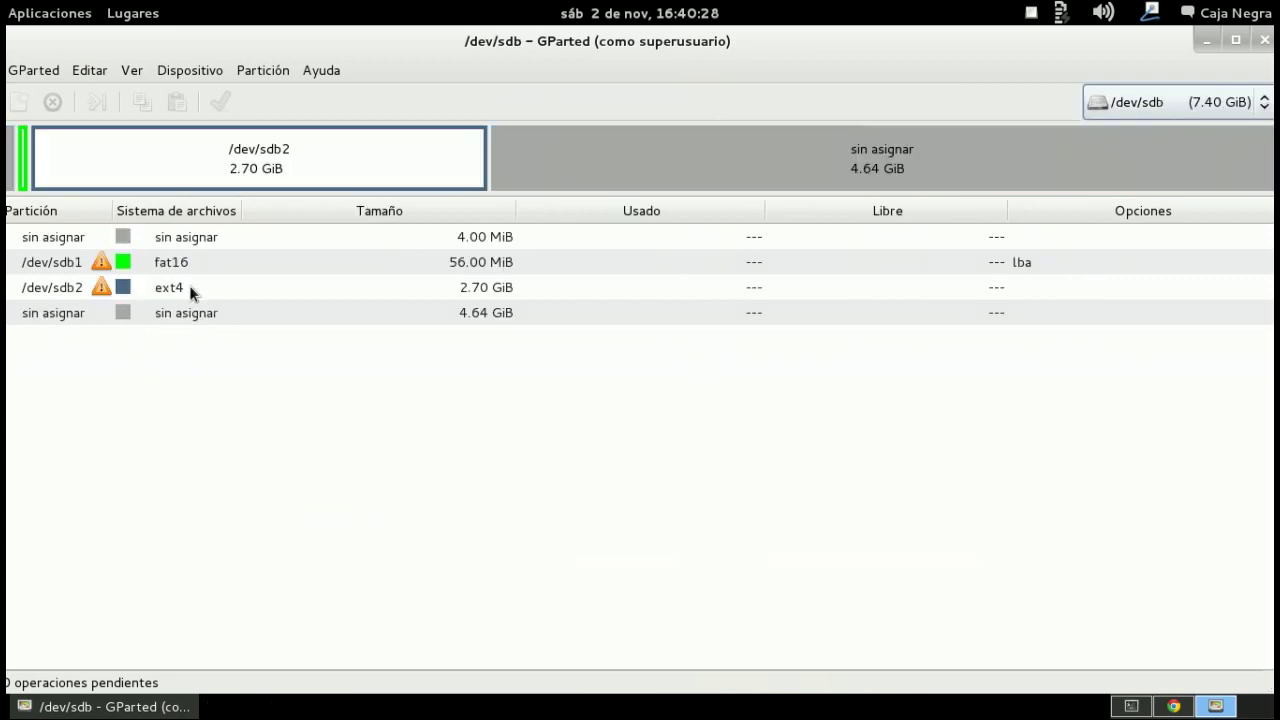
left_click(23, 160)
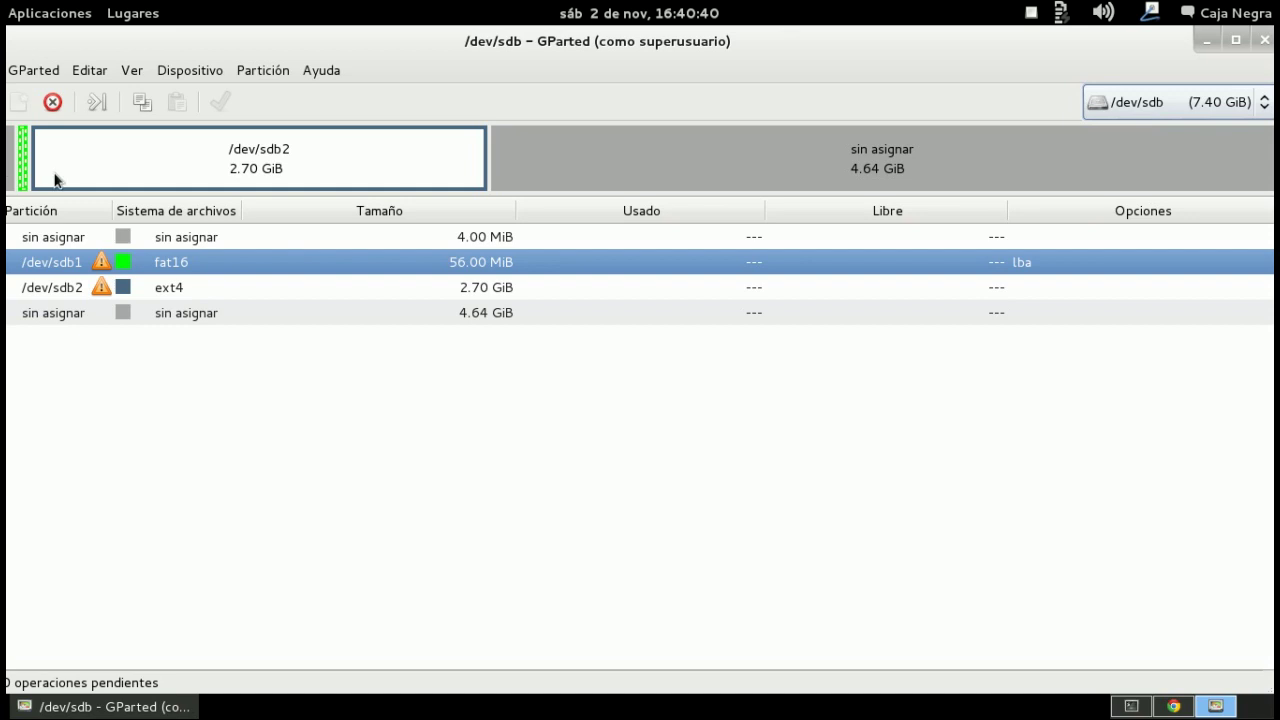
left_click(281, 164)
left_click(234, 262)
left_click(181, 290)
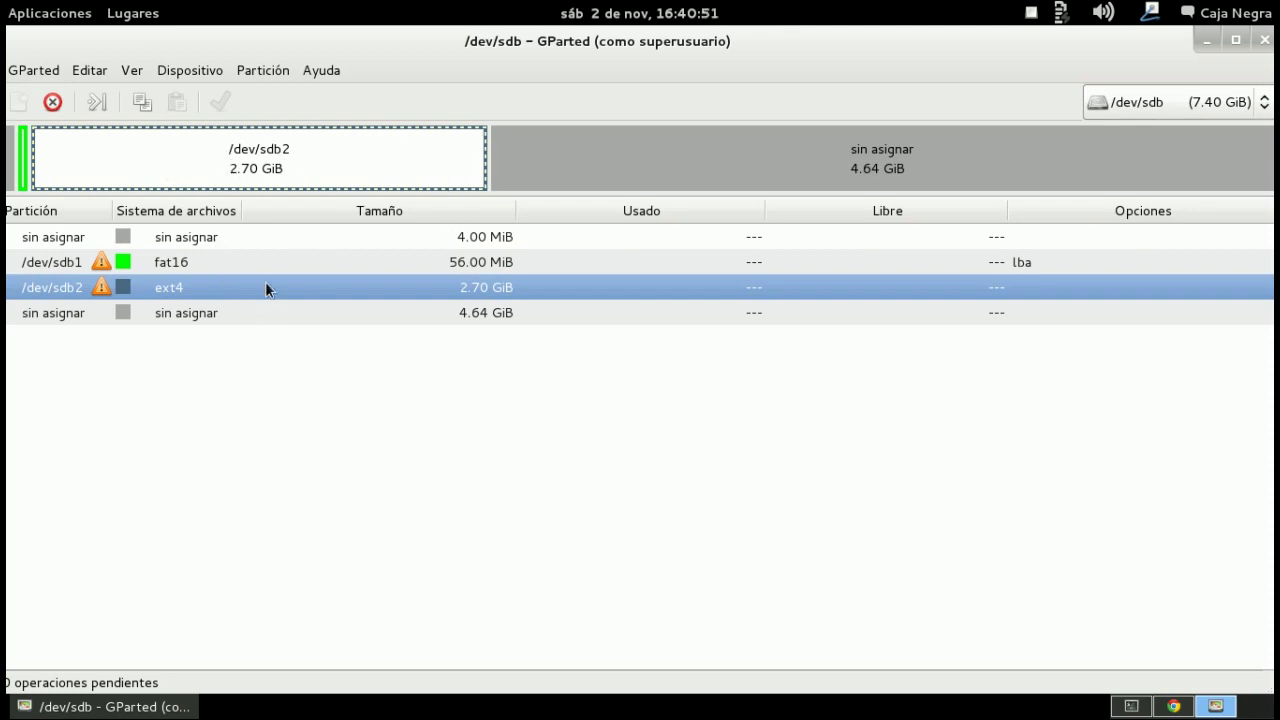
Start a new partition in the unallocated space after /dev/sdb2, leaving 512 MiB of free space following it.
left_click(275, 313)
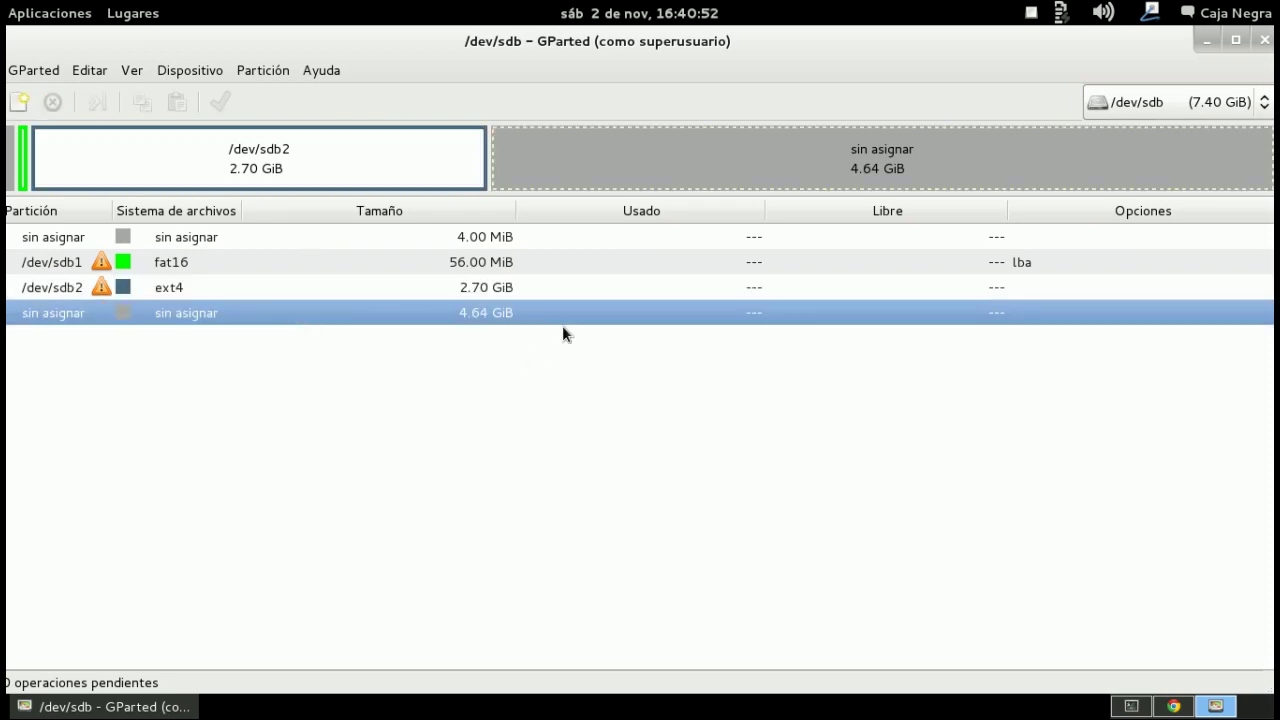
right_click(398, 316)
left_click(327, 318)
right_click(332, 316)
left_click(364, 328)
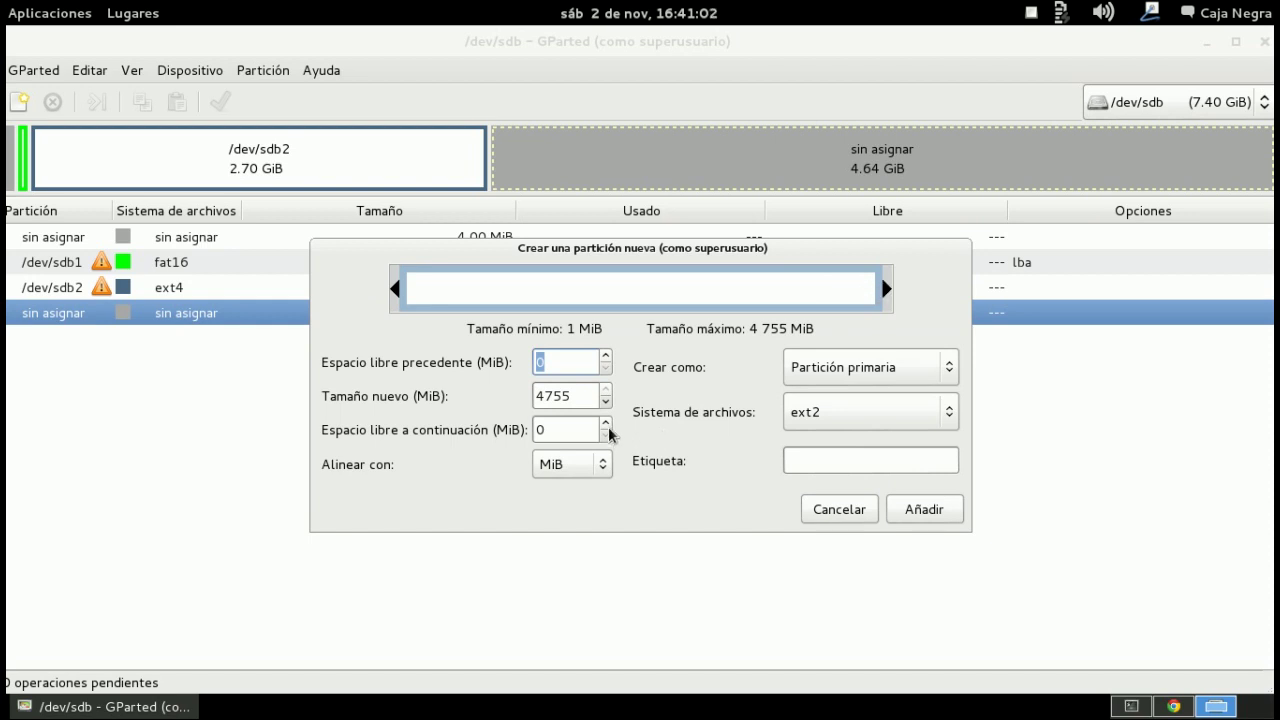
double_click(571, 429)
type("512")
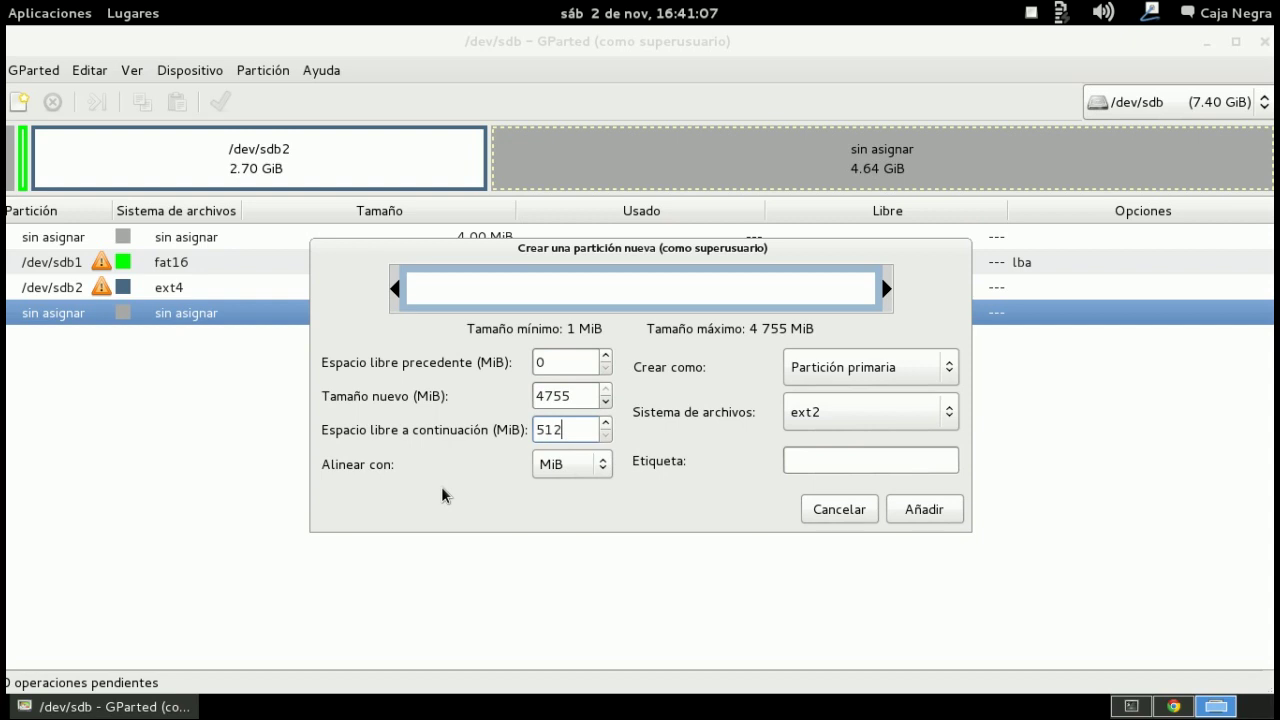
key("Tab")
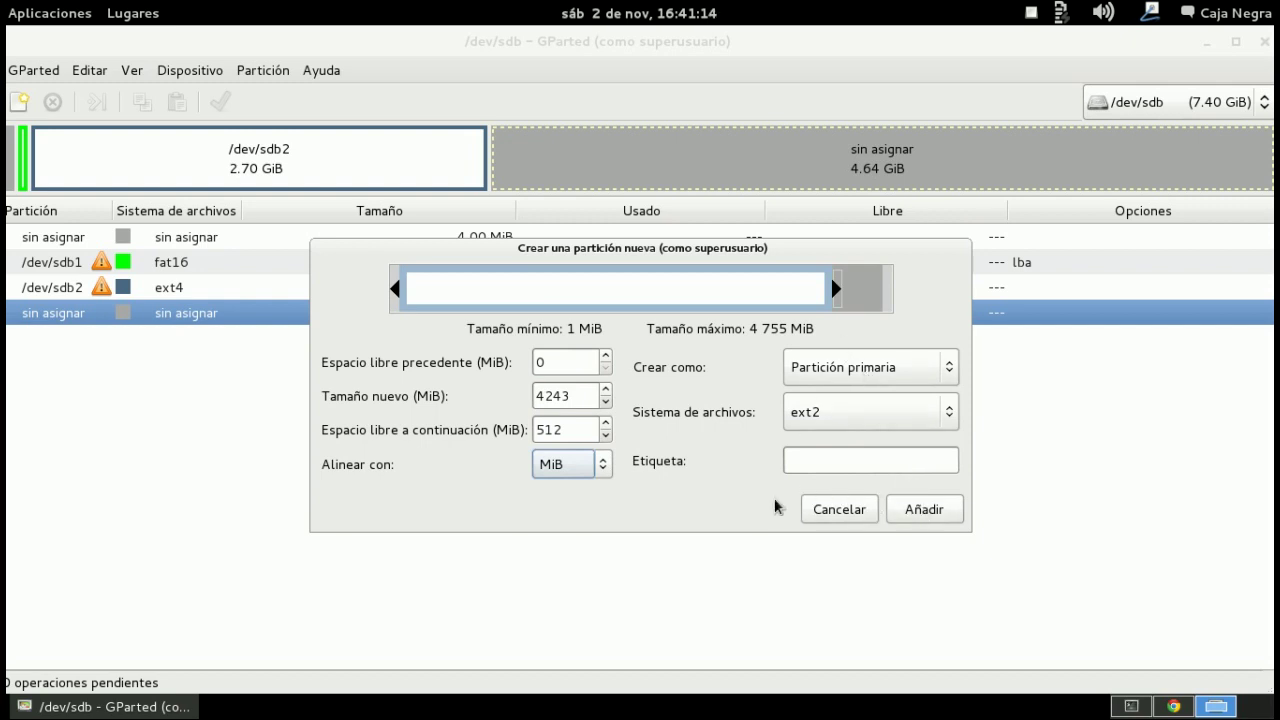
Choose fat32 as the new primary partition's file system, leave its label empty, and add it to the pending operations.
left_click(810, 468)
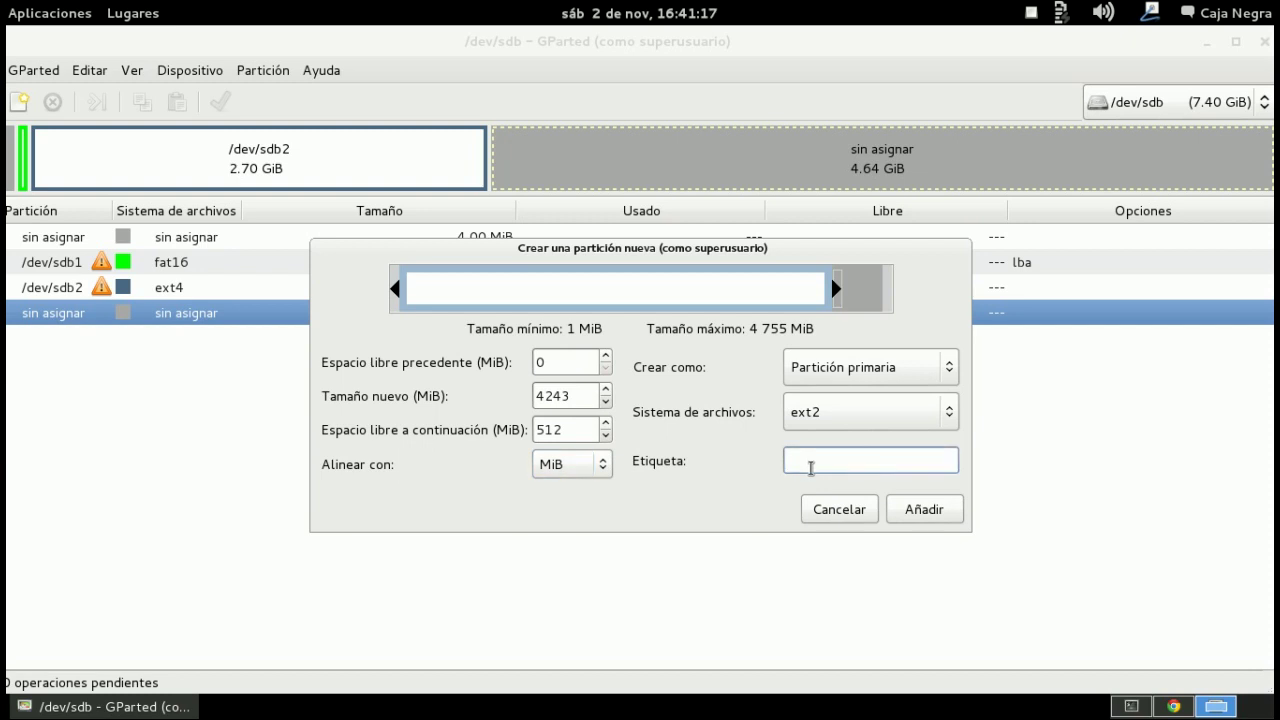
left_click(851, 420)
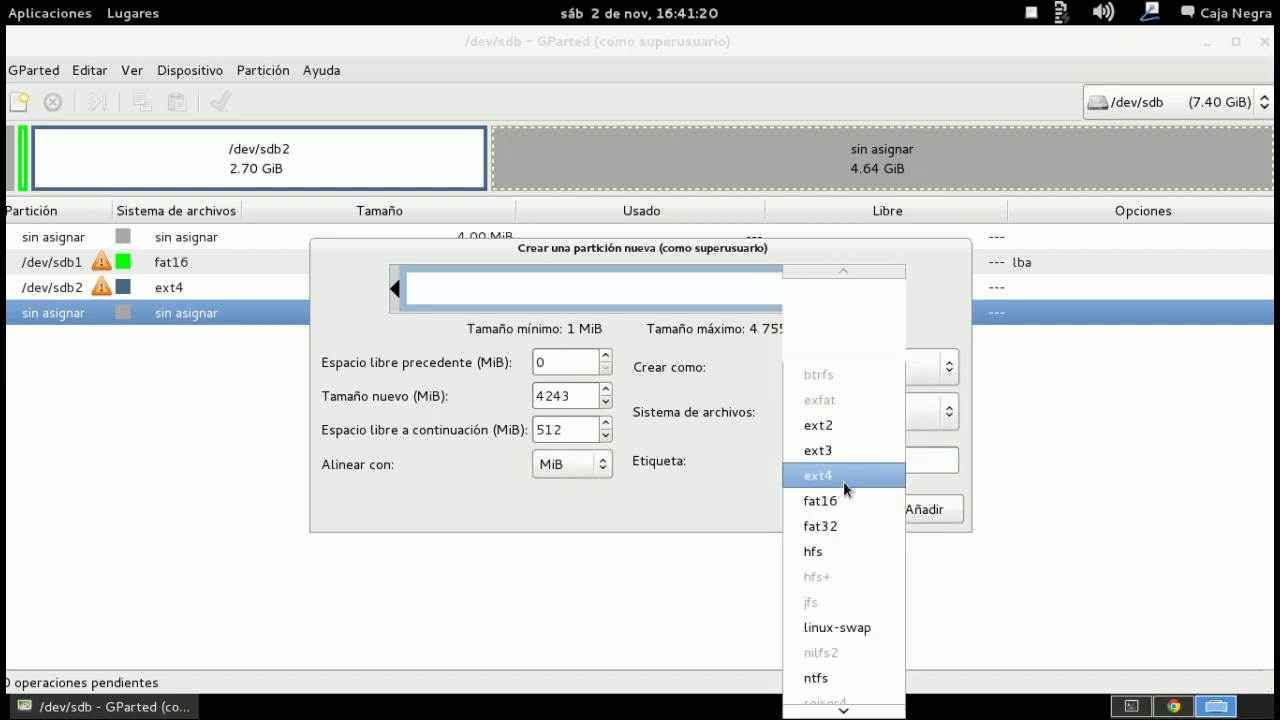
left_click(832, 524)
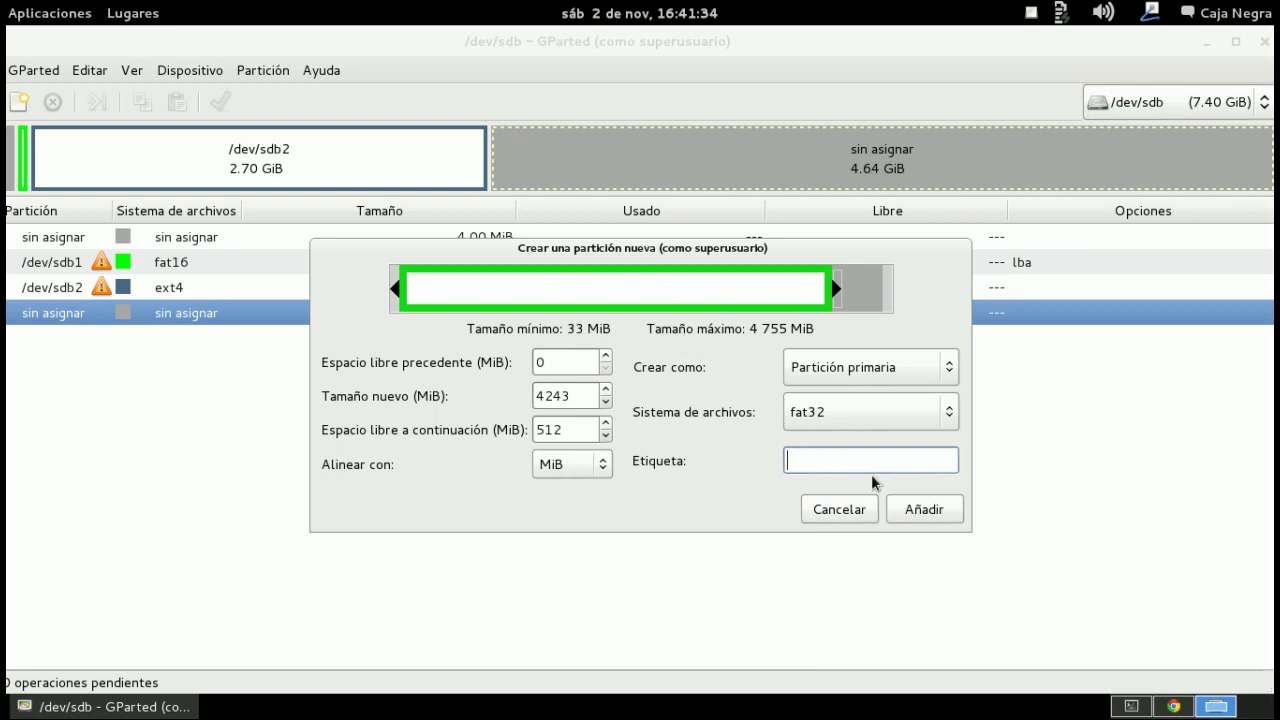
left_click(923, 511)
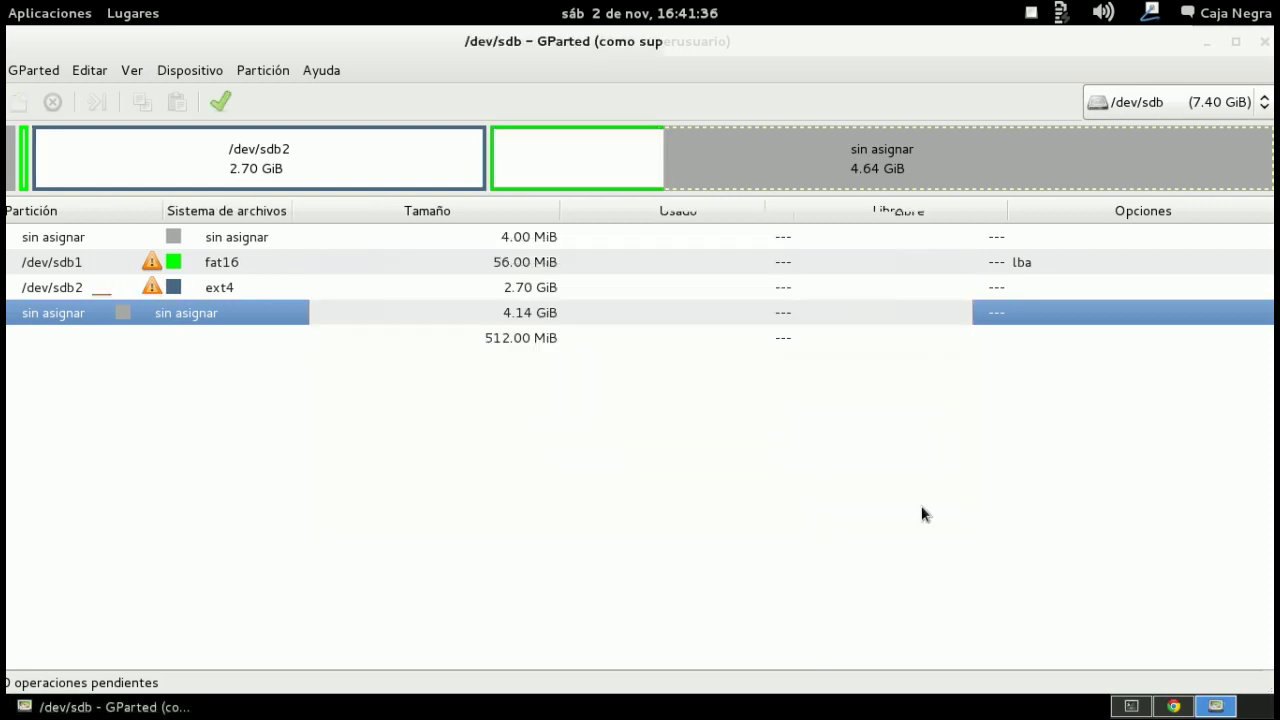
Add a 512 MiB primary partition with the linux-swap file system in the remaining unallocated space at the card's end.
left_click(1240, 160)
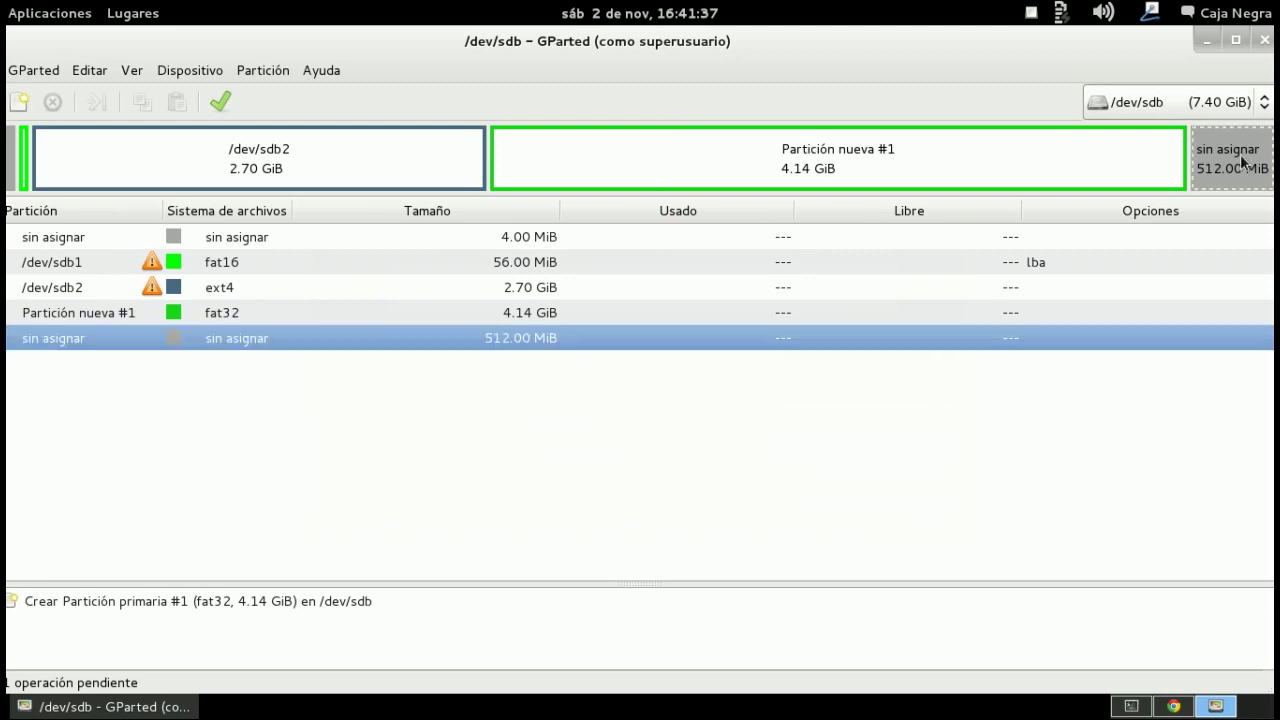
right_click(546, 344)
left_click(575, 349)
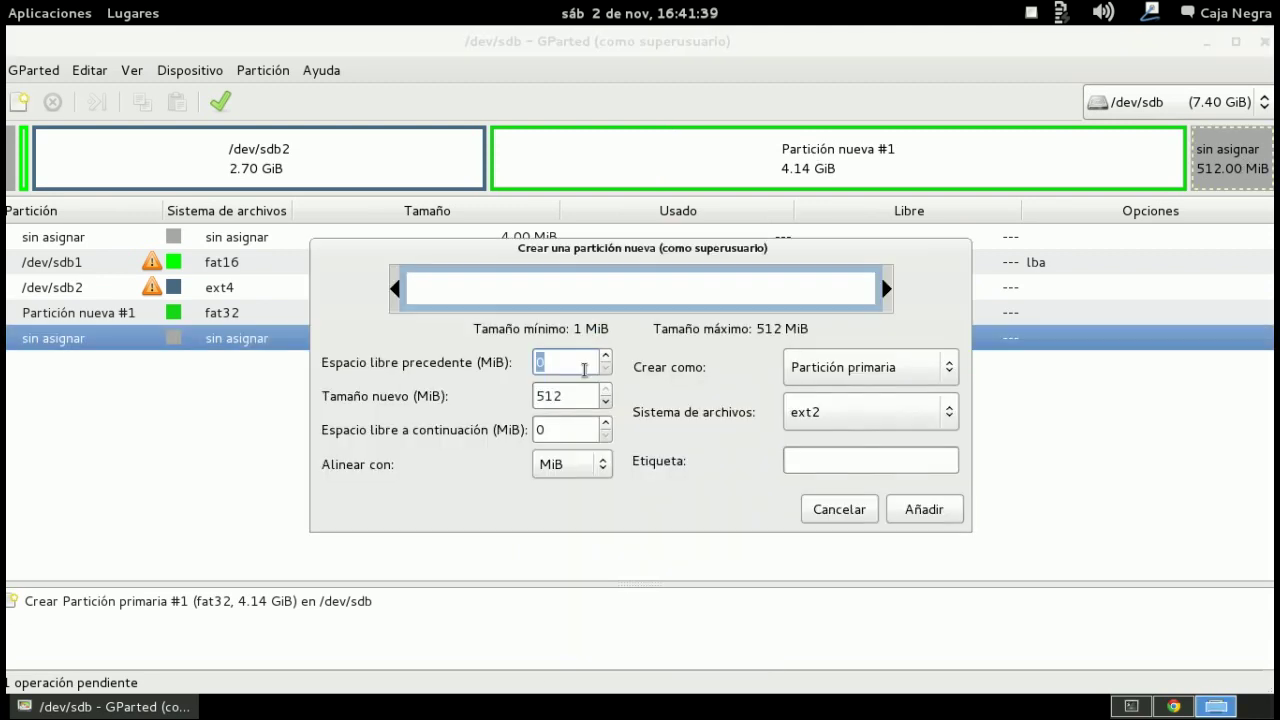
left_click(880, 374)
left_click(808, 372)
left_click(828, 414)
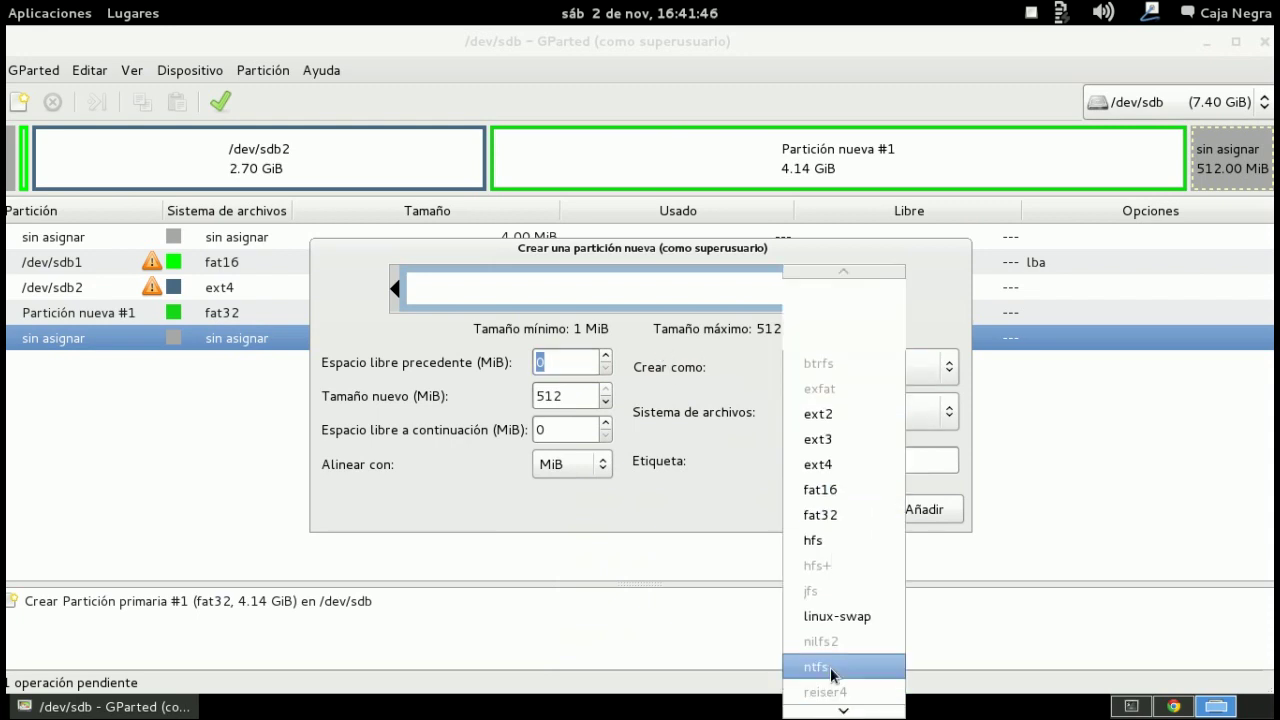
left_click(831, 667)
left_click(835, 420)
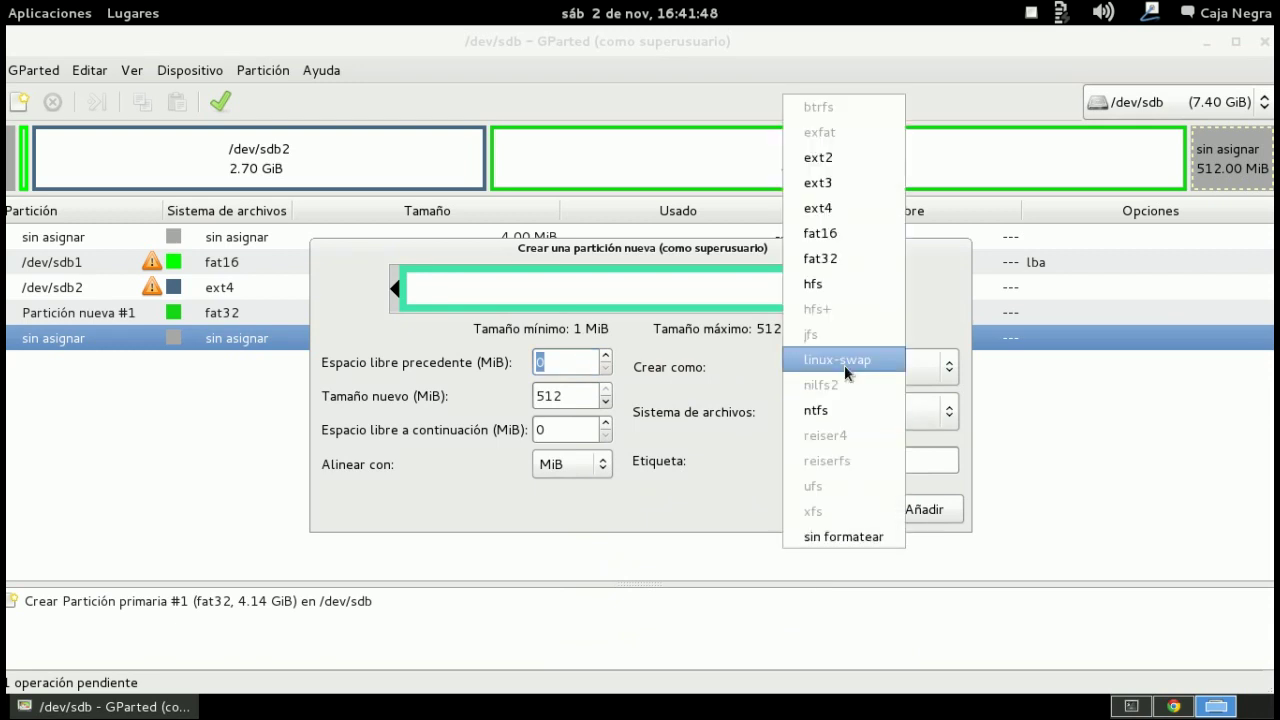
left_click(845, 367)
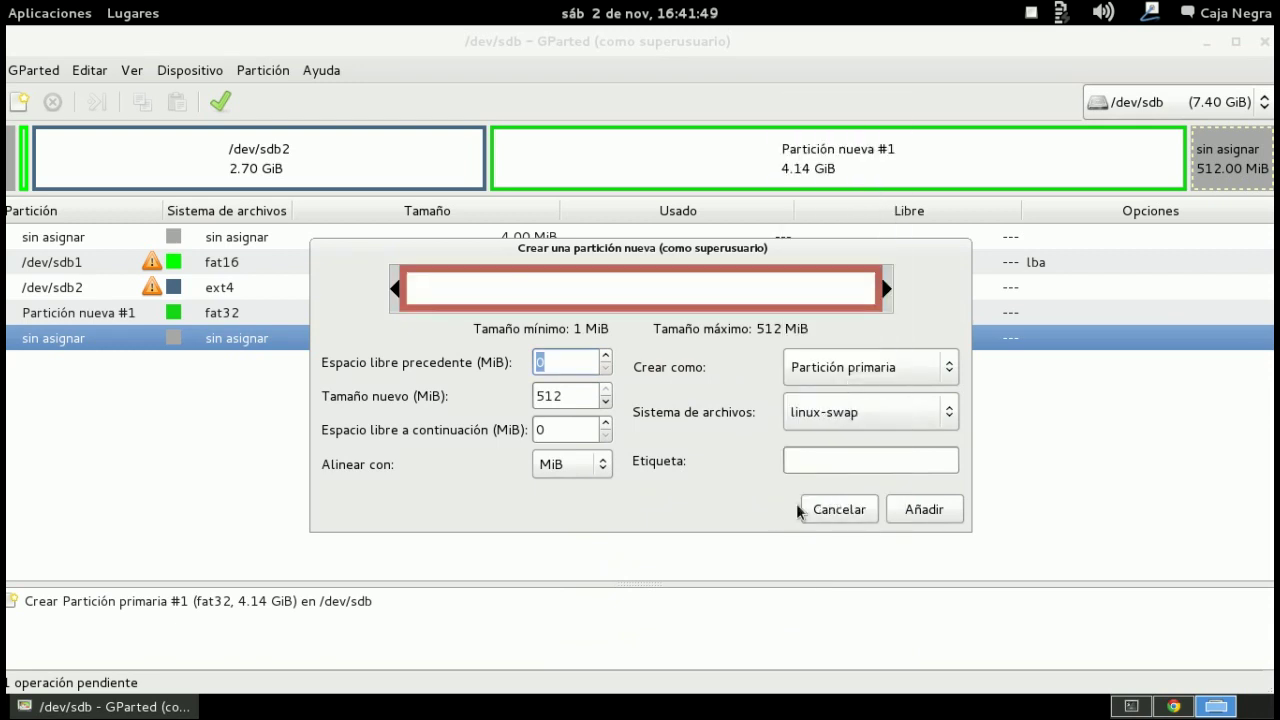
left_click(914, 509)
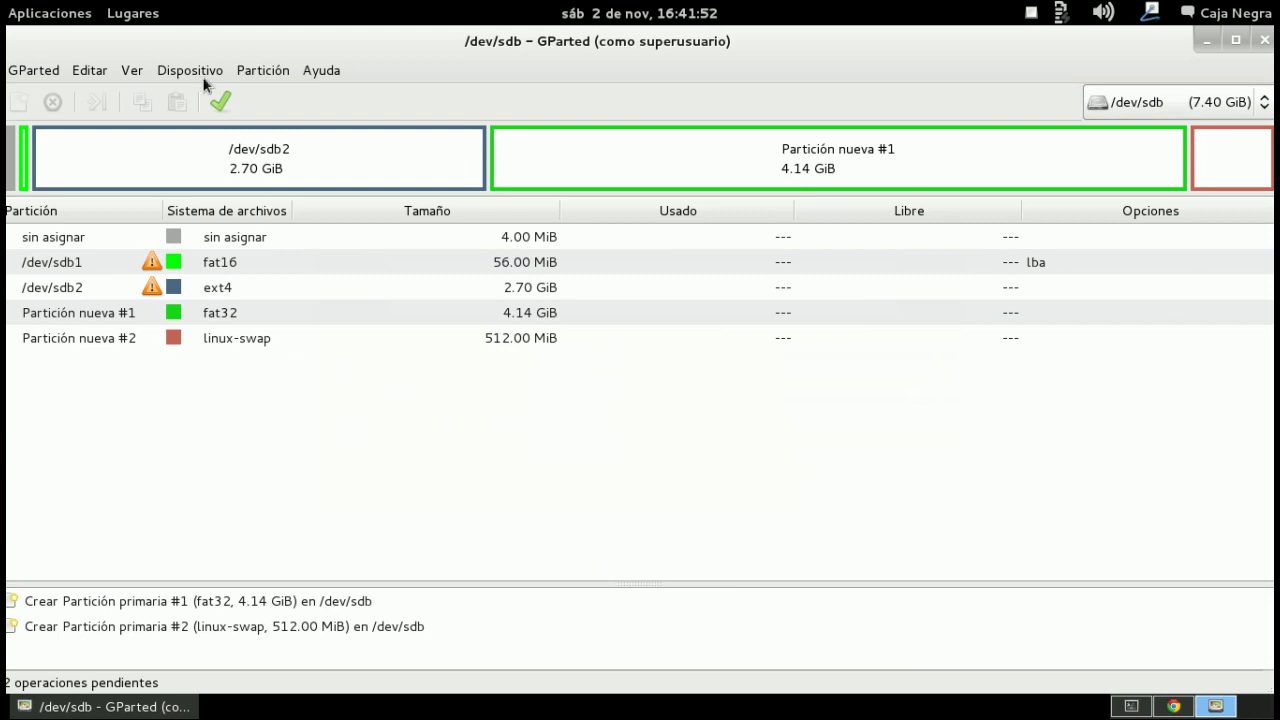
Apply the pending partition operations on /dev/sdb with their details expanded, and close the progress dialog once they finish.
left_click(220, 101)
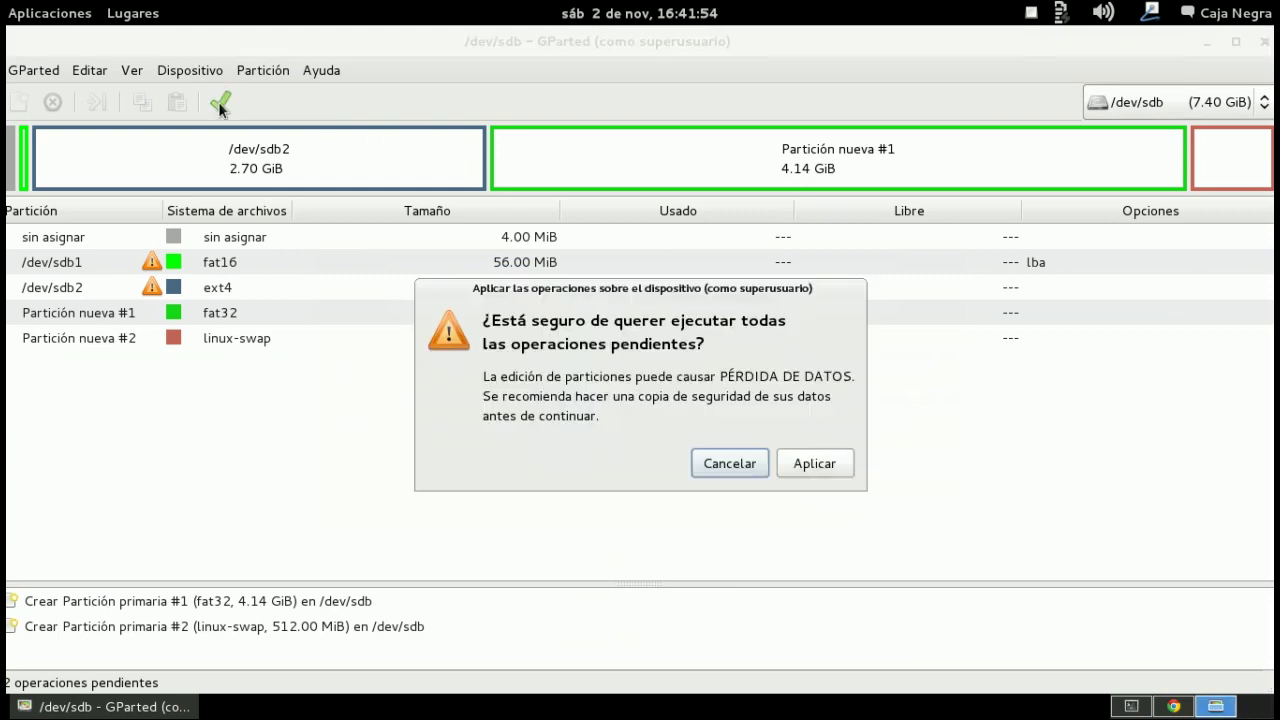
left_click(800, 461)
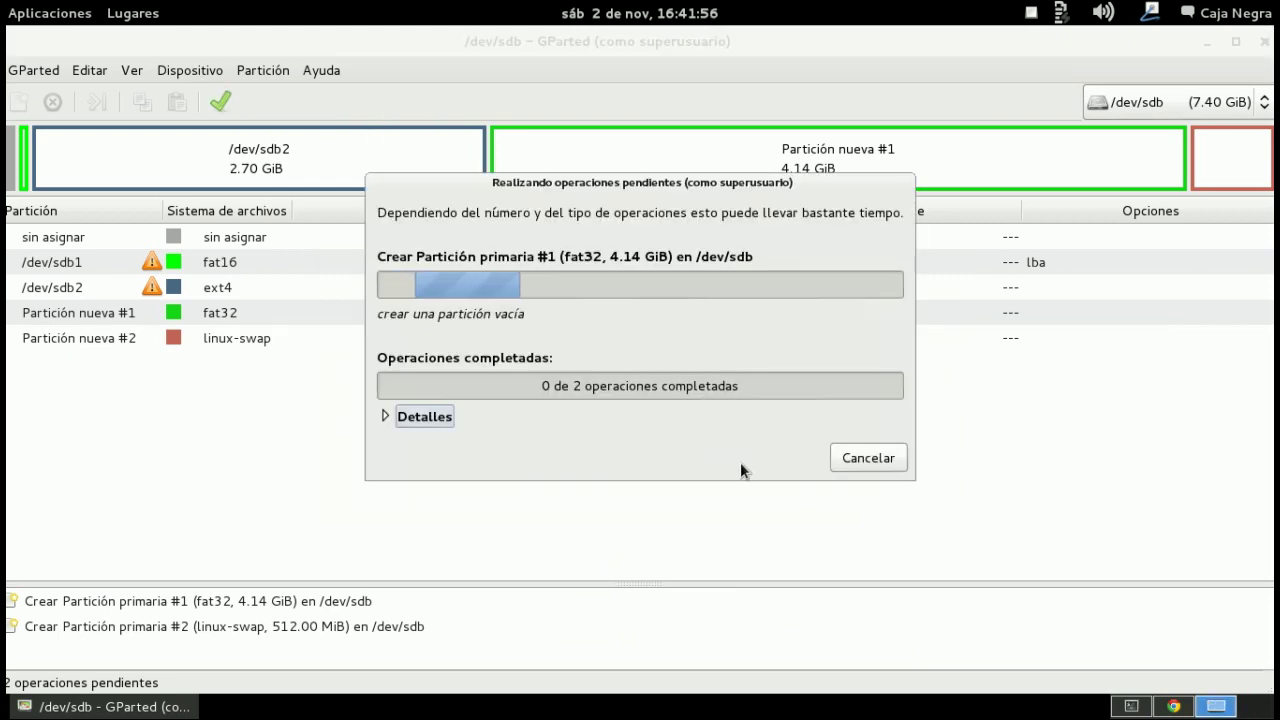
left_click(386, 416)
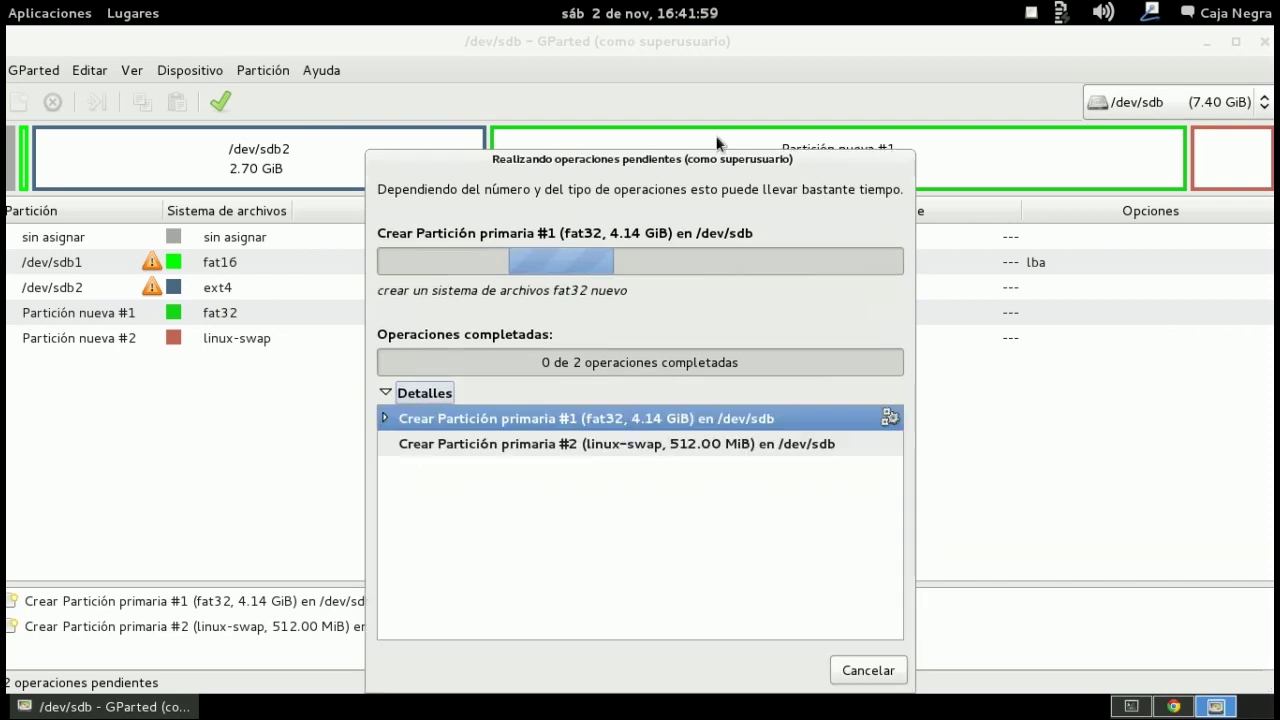
left_click_drag(600, 159, 293, 76)
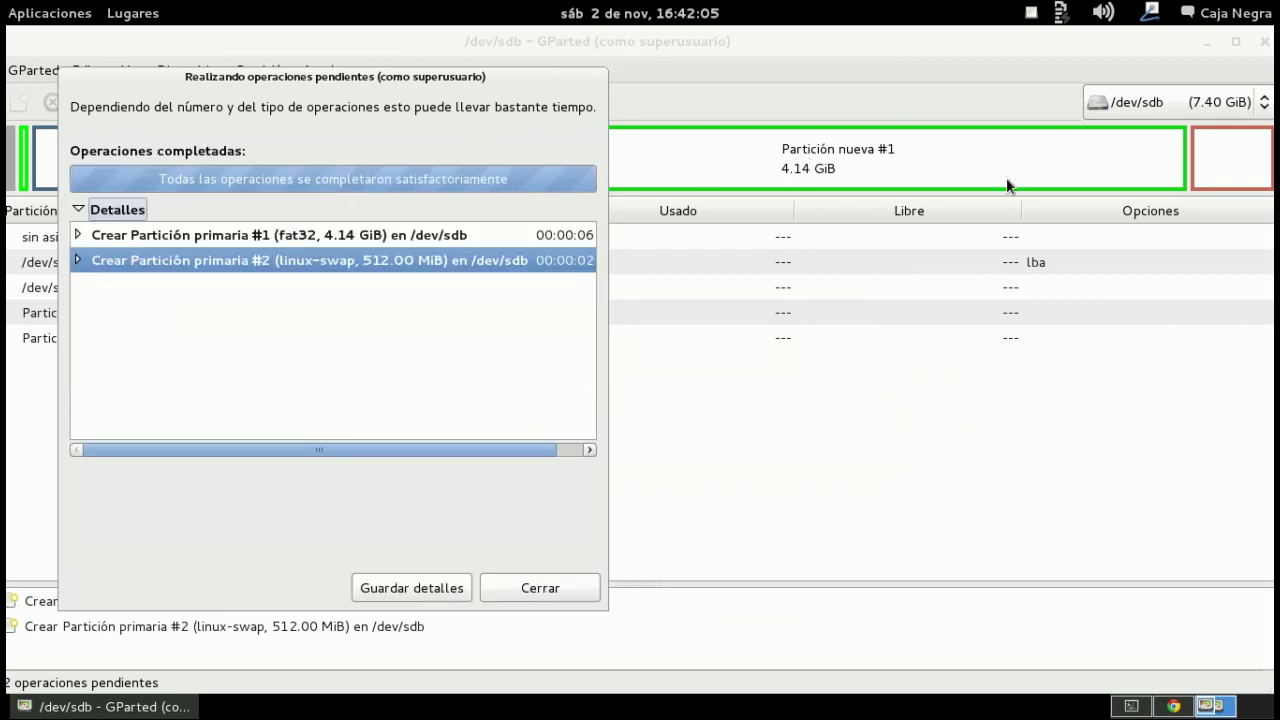
left_click(530, 590)
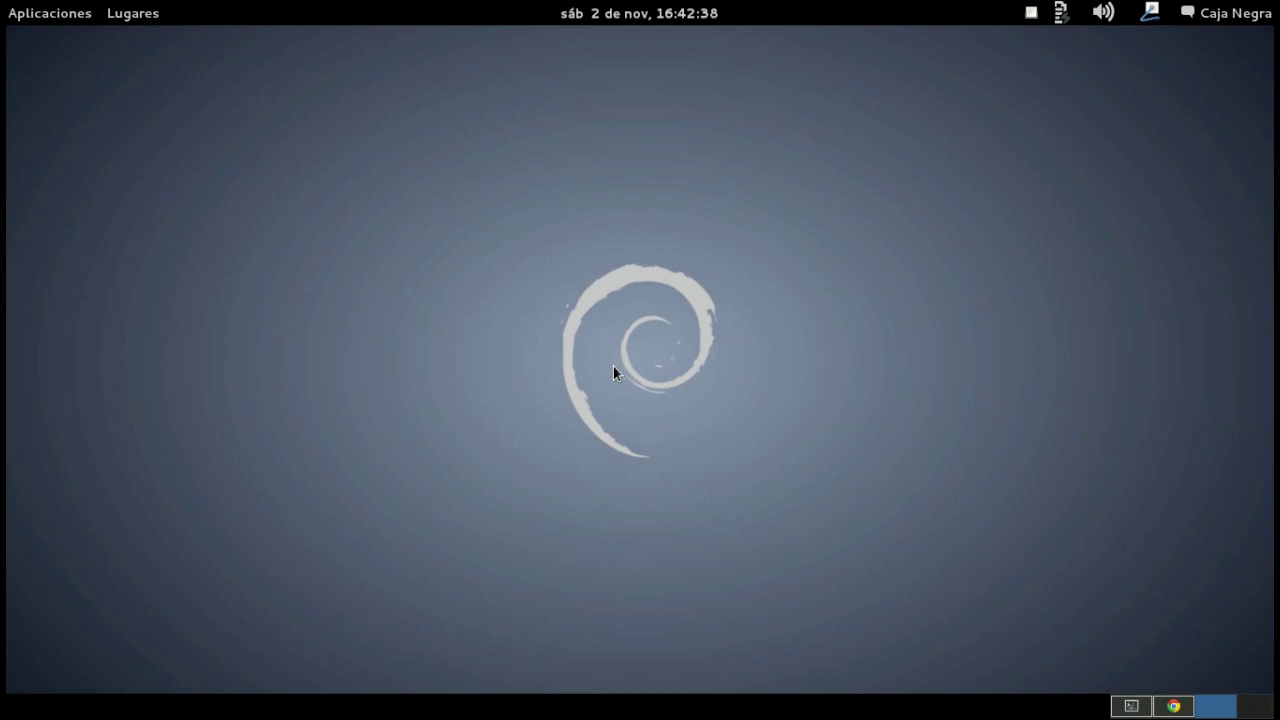
Switch to the browser and look through the Linuxito article on installing Raspbian, including its address, introduction and installation section.
left_click(1173, 706)
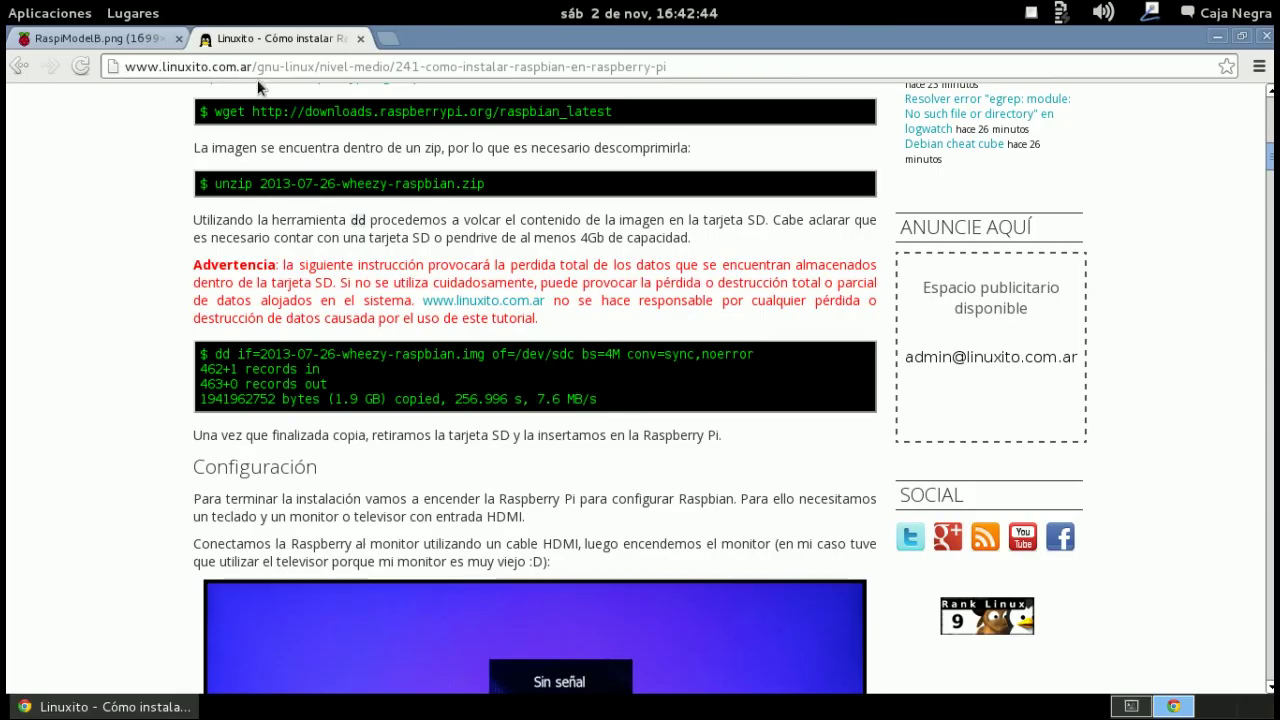
left_click(112, 68)
scroll(168, 375, "down", 9)
scroll(161, 367, "up", 5)
scroll(131, 343, "up", 20)
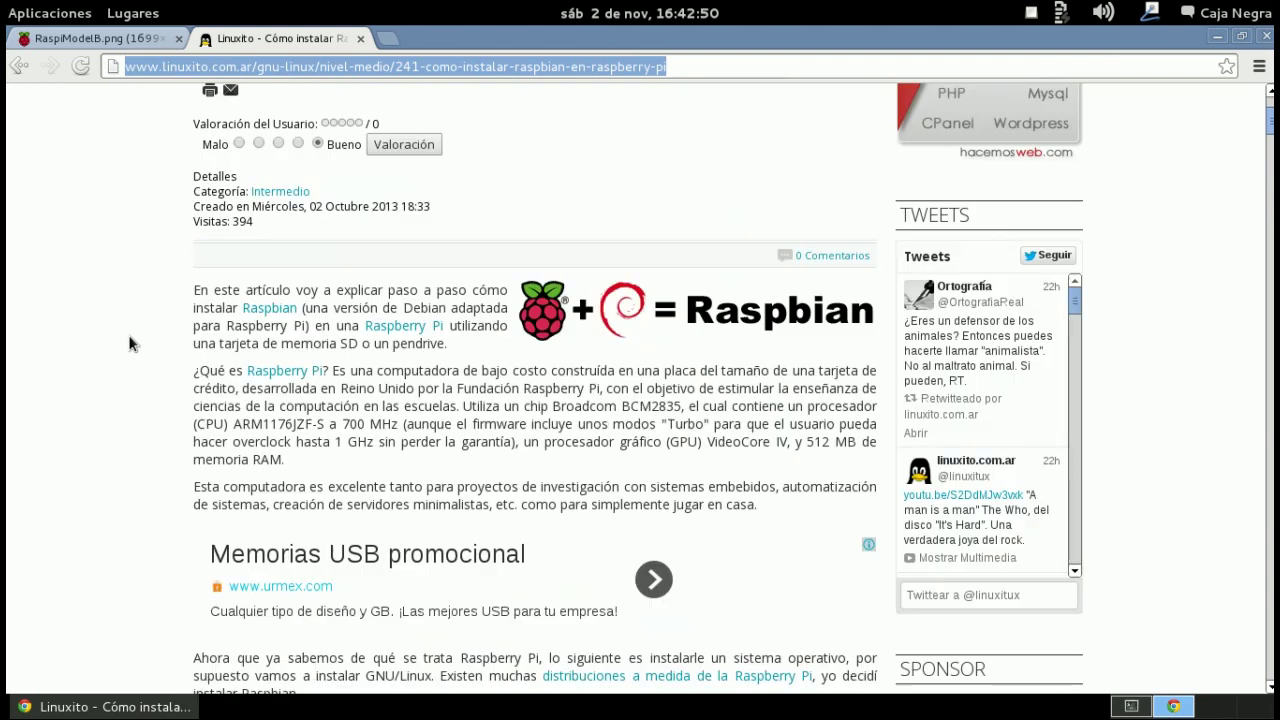
scroll(119, 357, "down", 15)
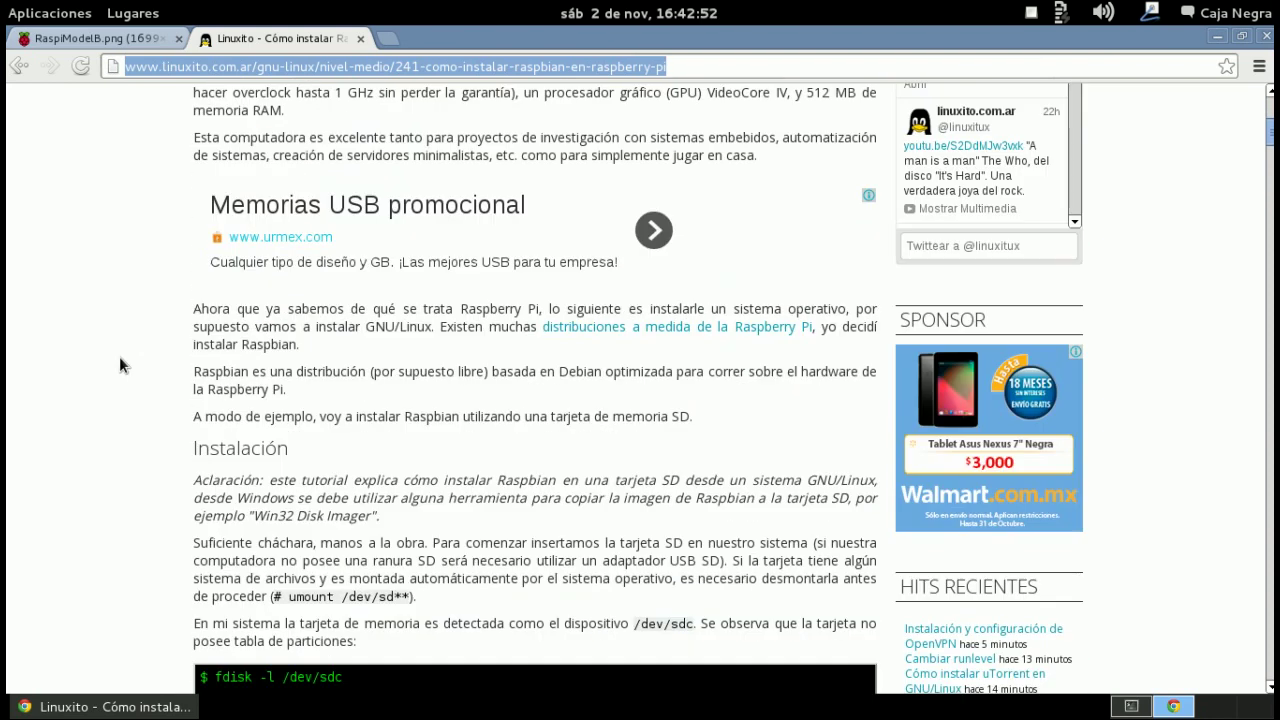
scroll(119, 357, "up", 7)
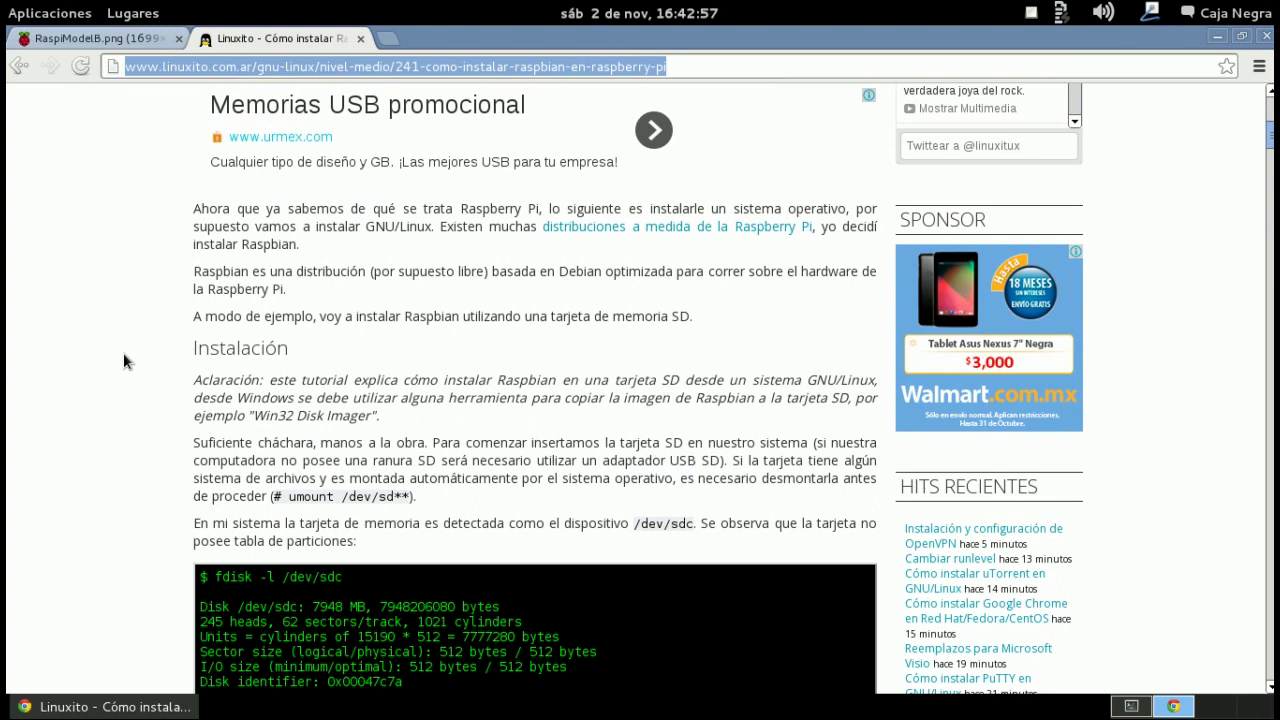
scroll(123, 360, "up", 3)
scroll(123, 360, "up", 1)
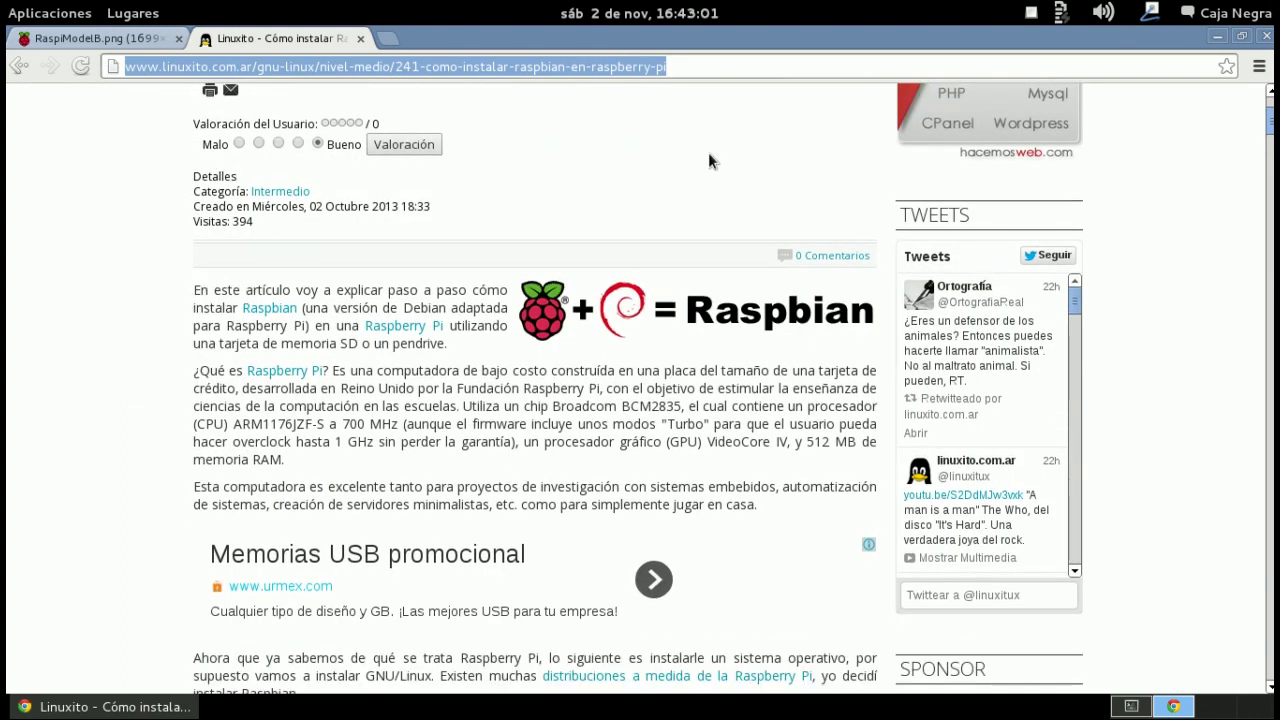
Look again at the terminal's dd output and the browser article, ending on the empty workspace.
left_click(1131, 706)
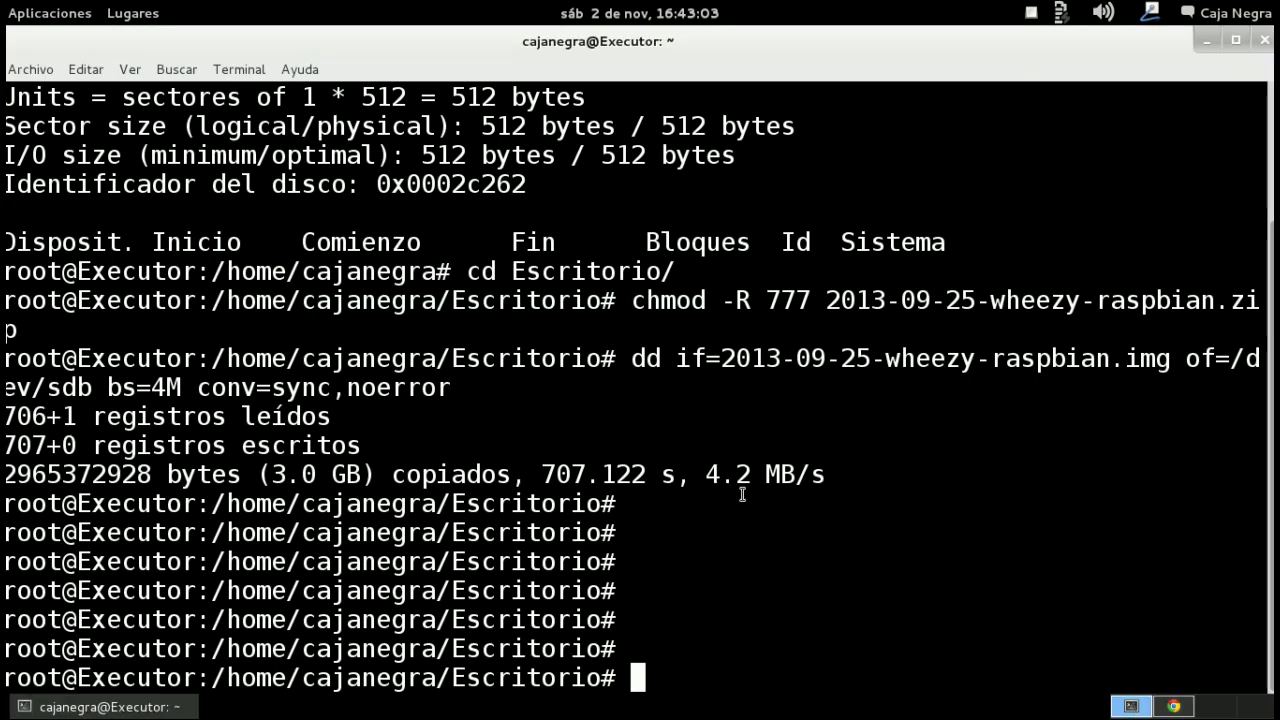
left_click(1173, 706)
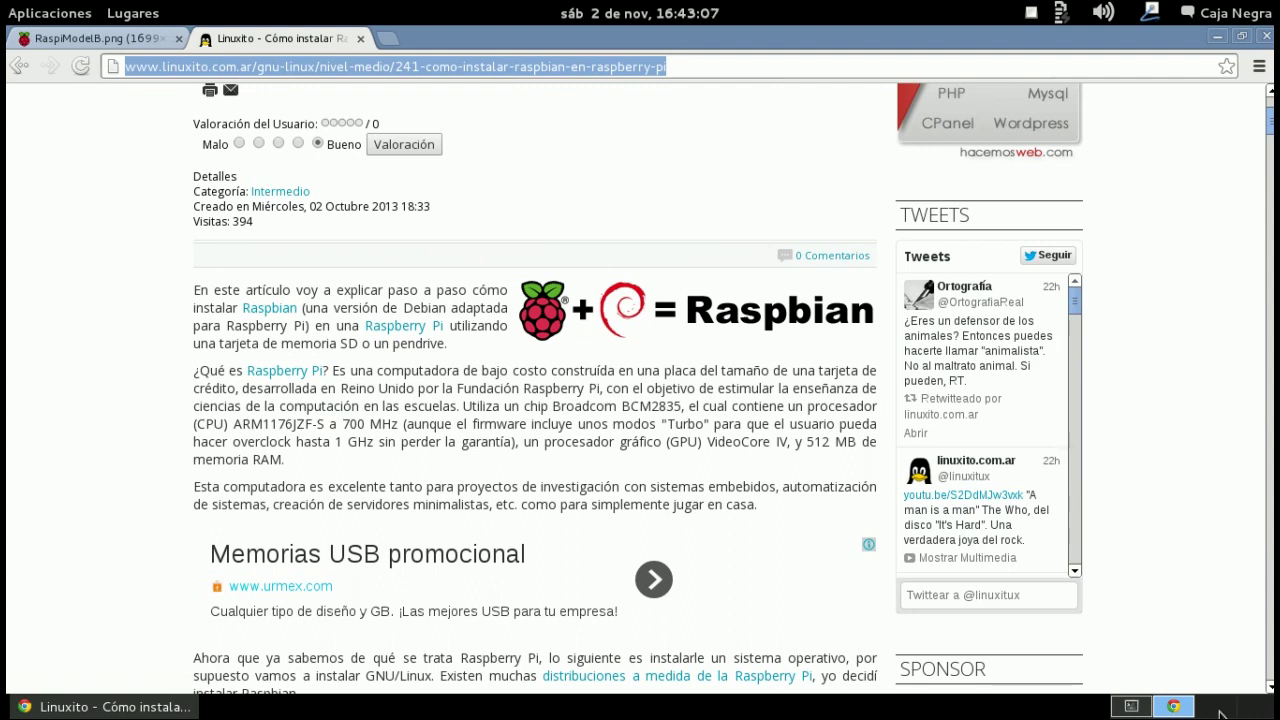
left_click(1218, 708)
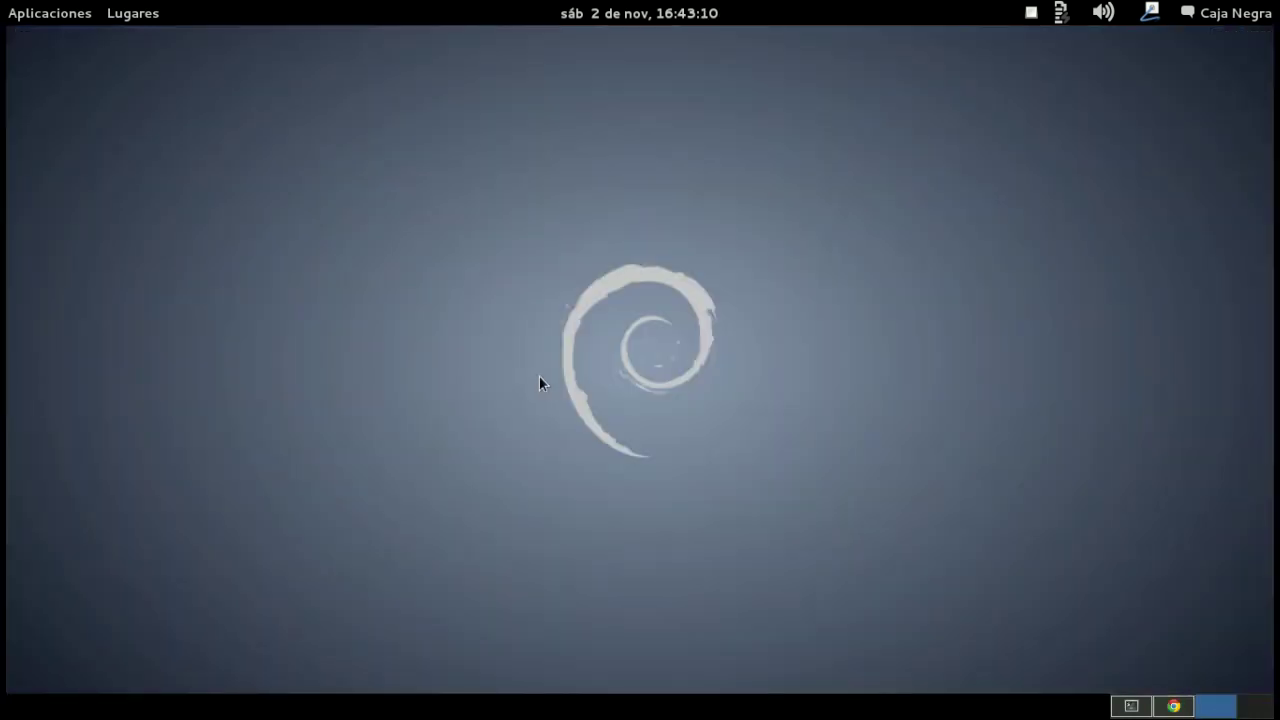